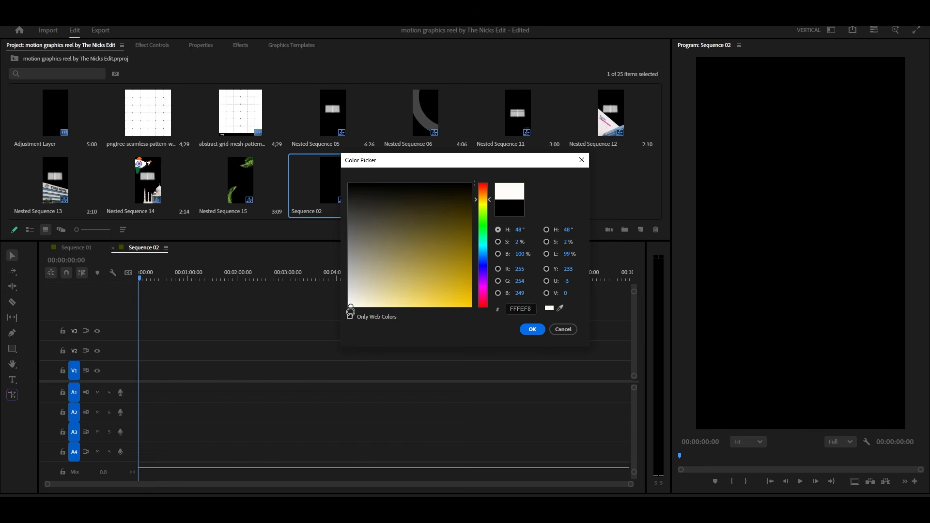
Step: Create an off-white colour matte in FFFEF8, keeping the name Color Matte
left_click(534, 329)
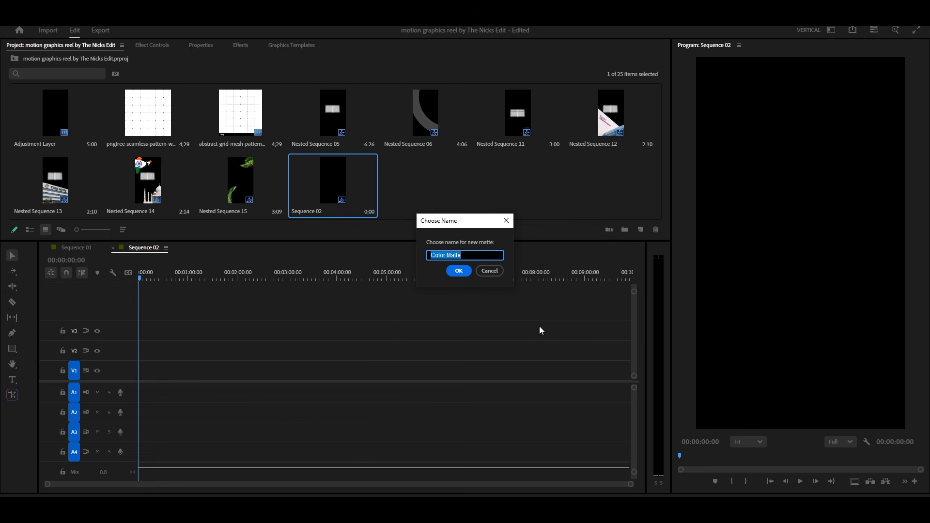
left_click(459, 271)
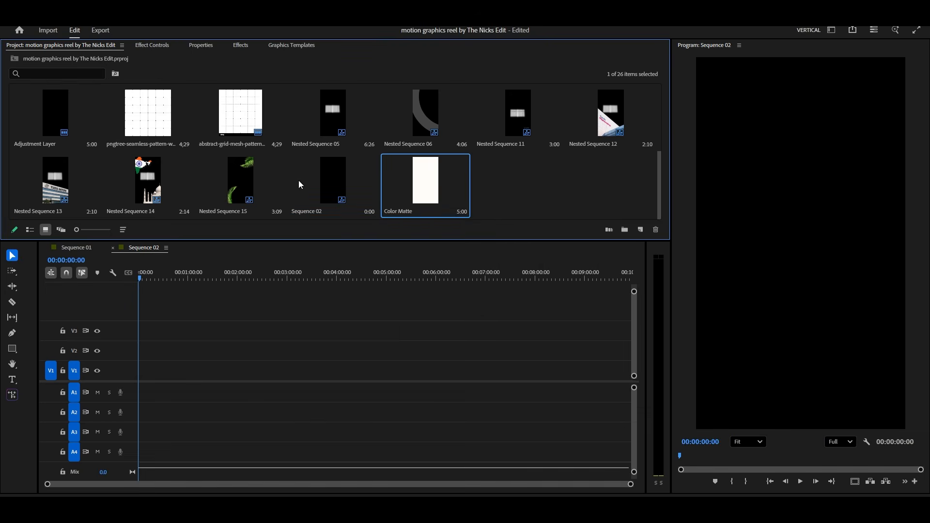
Step: Place ReelAudio.mp3 on audio track A1 at the start of Sequence 02
scroll(299, 184, "up", 3)
left_click(522, 193)
left_click_drag(498, 216, 136, 396)
key("backslash")
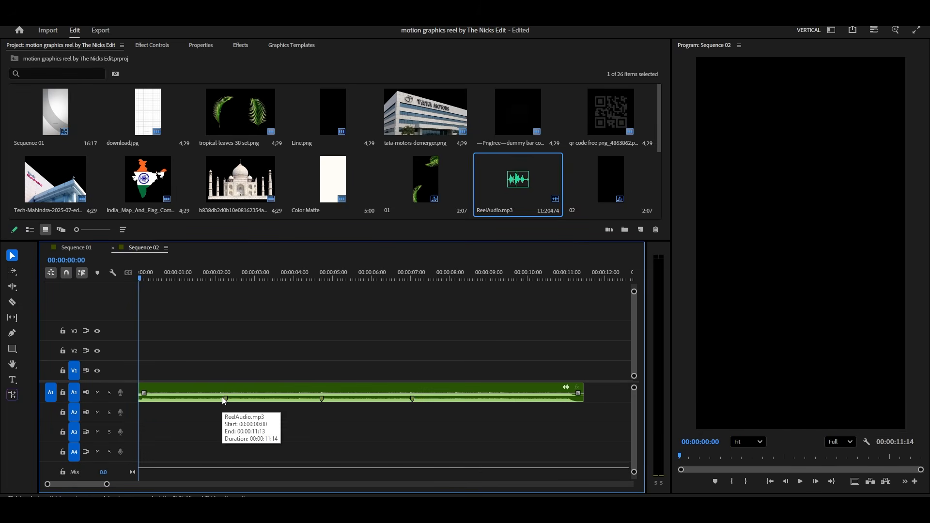
key("equal")
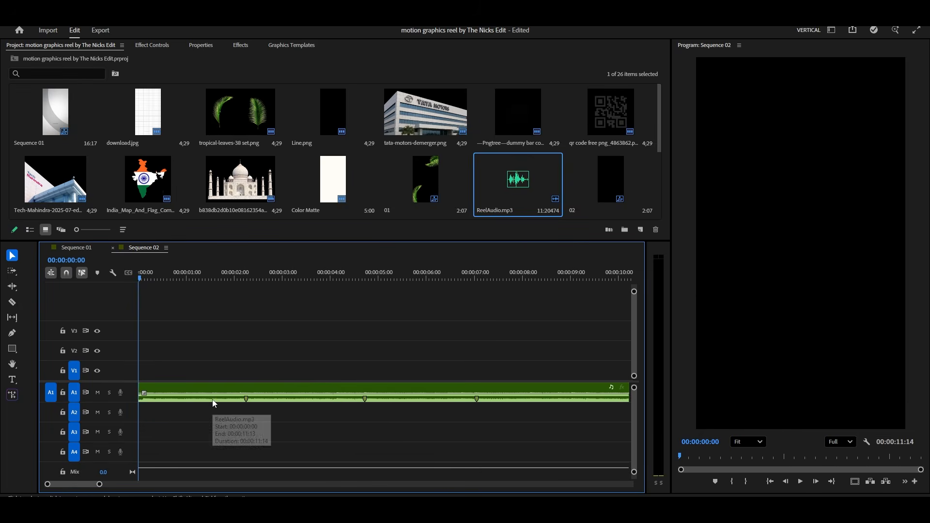
Step: Place Color Matte on V1 at the sequence start and extend it to the end of the audio
left_click_drag(334, 188, 146, 370)
key("minus")
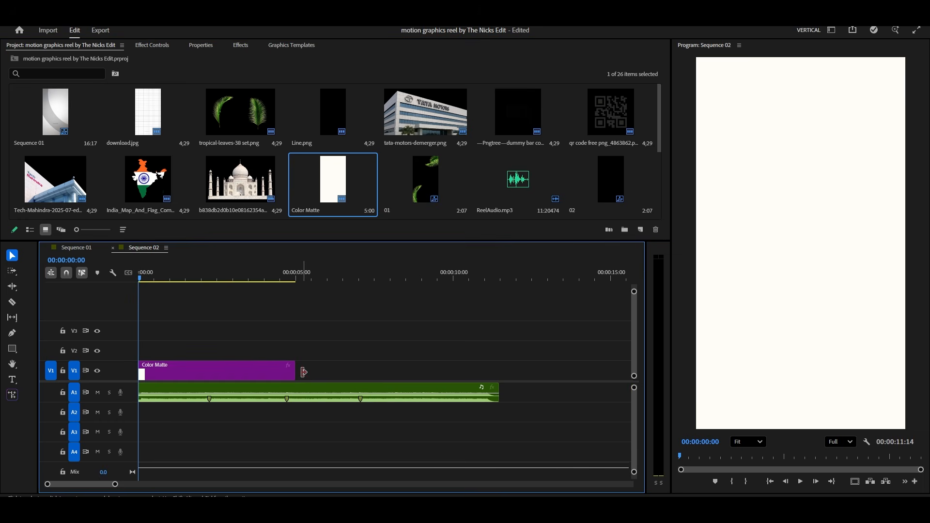
left_click_drag(297, 372, 501, 376)
key("backslash")
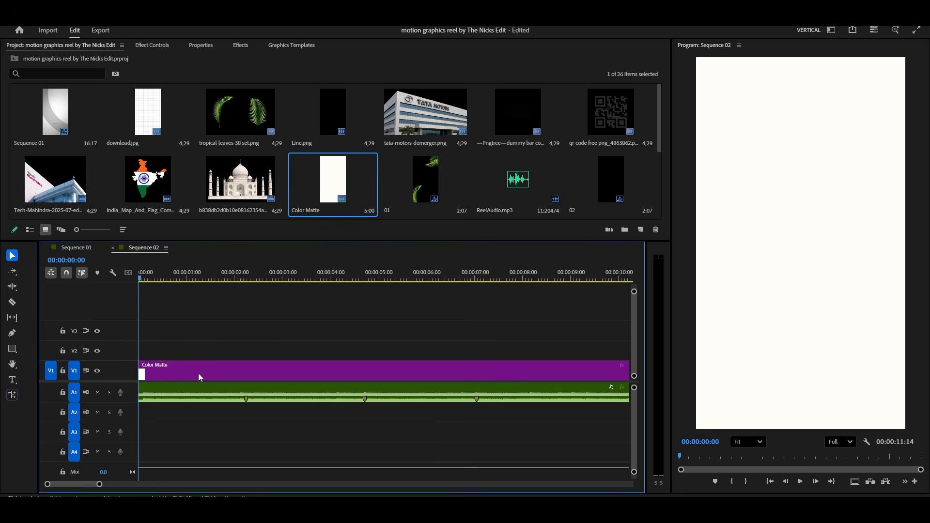
left_click(199, 373)
Step: Place tropical-leaves-38 set.png on V2 at the sequence start and open its effect settings
left_click_drag(242, 111, 142, 342)
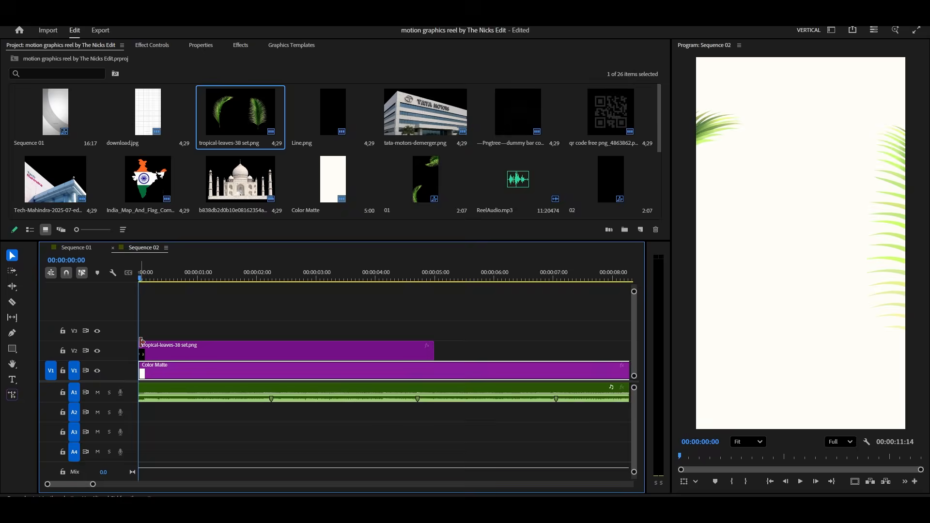
left_click(187, 353)
left_click(154, 45)
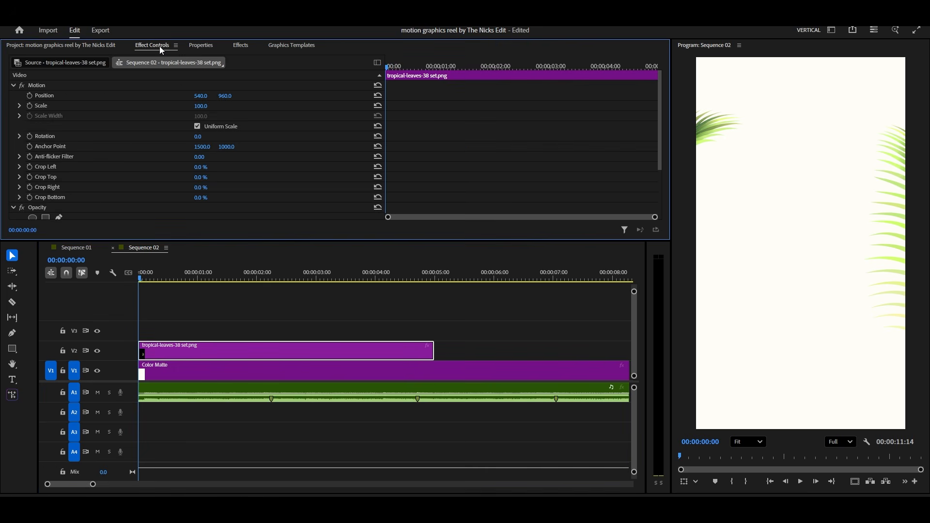
Step: Scale the leaves image to 67 and position it at about 952.5, 1002.5 with the curved leaf in frame
left_click(82, 85)
left_click(810, 271)
left_click_drag(809, 271, 908, 260)
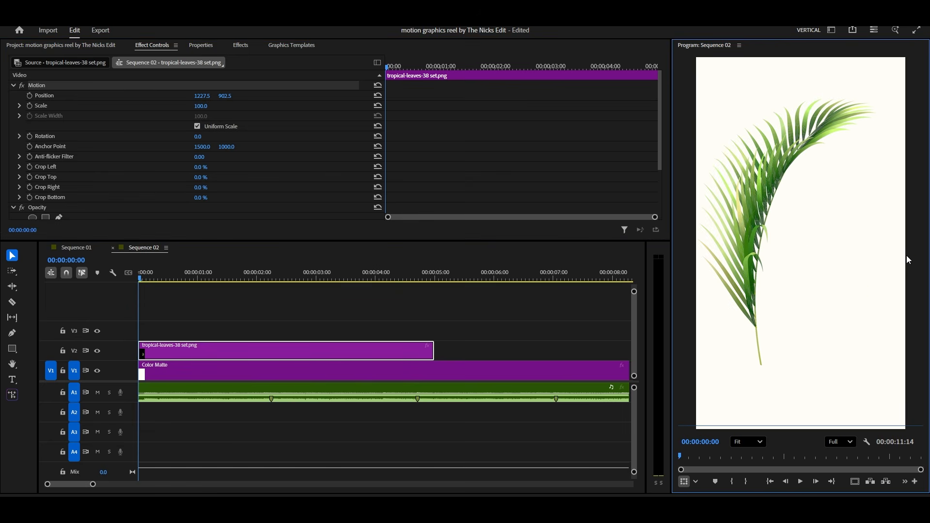
left_click_drag(201, 105, 185, 105)
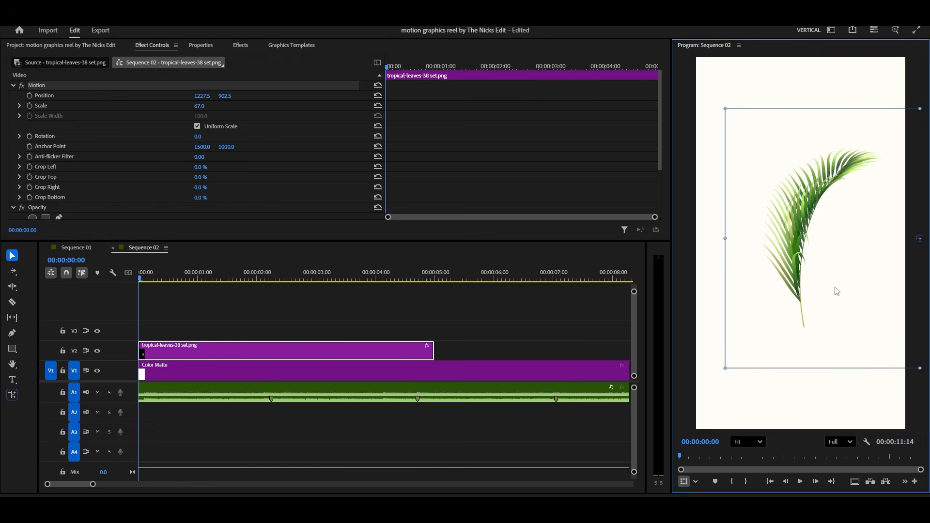
left_click_drag(838, 290, 809, 301)
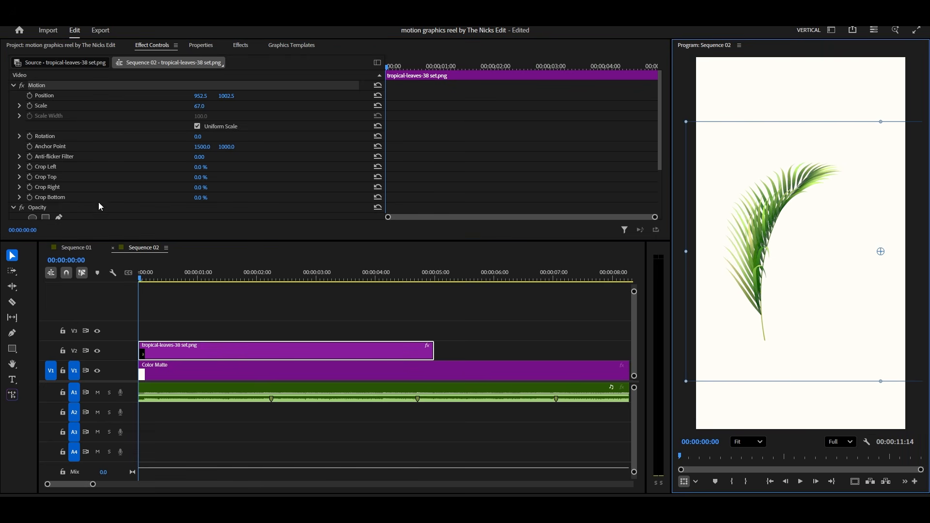
Step: Crop 55% off the image's right side and tuck the leaf into the frame's lower-left corner at scale 62.3, rotation 5.7°
left_click_drag(199, 187, 209, 188)
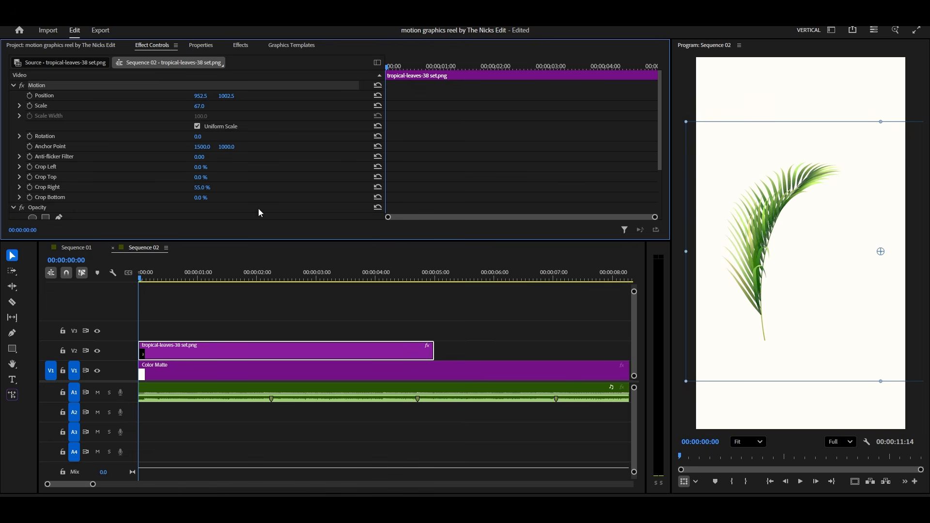
left_click_drag(807, 240, 778, 325)
left_click_drag(822, 251, 827, 322)
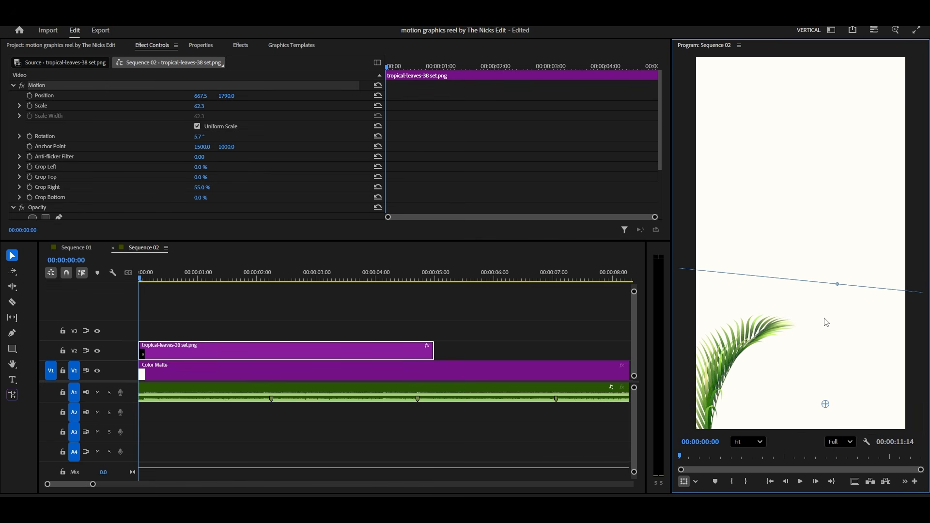
Step: Show the safe margins at 1/4 playback resolution and nudge the lower-left leaf to about 732.5, 1755
left_click(855, 482)
left_click(842, 442)
left_click(845, 404)
left_click_drag(815, 347, 823, 343)
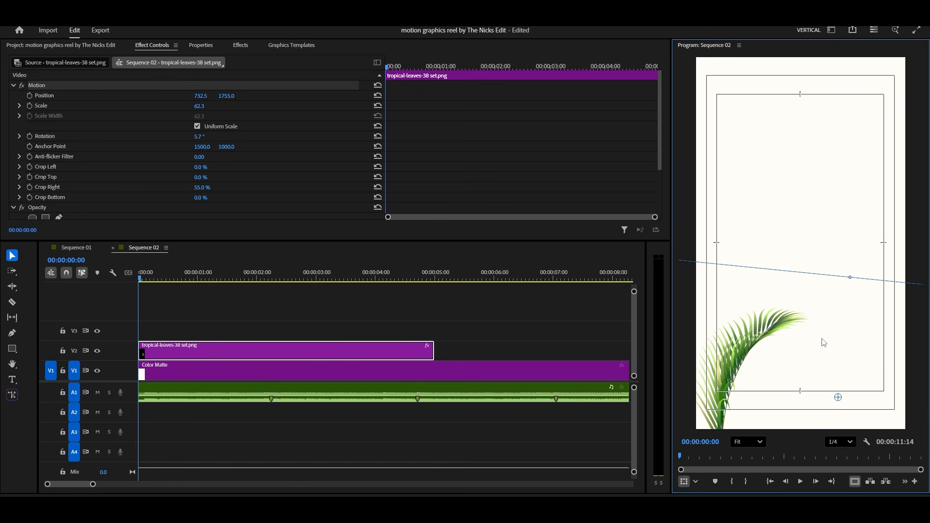
Step: Duplicate the leaf clip from V2 onto V3, move the copy up the frame and reset its right crop
left_click_drag(134, 382, 139, 438)
left_click_drag(186, 411, 189, 397)
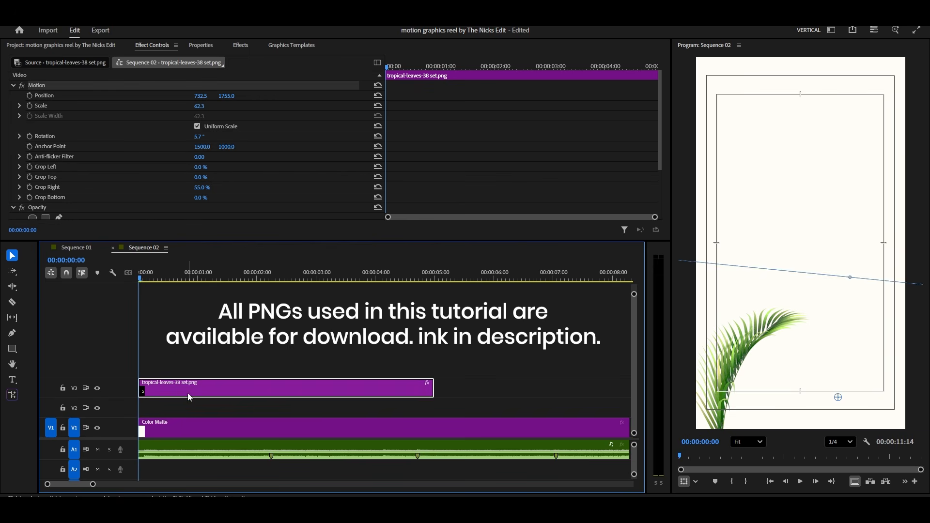
left_click_drag(825, 349, 813, 208)
left_click(378, 187)
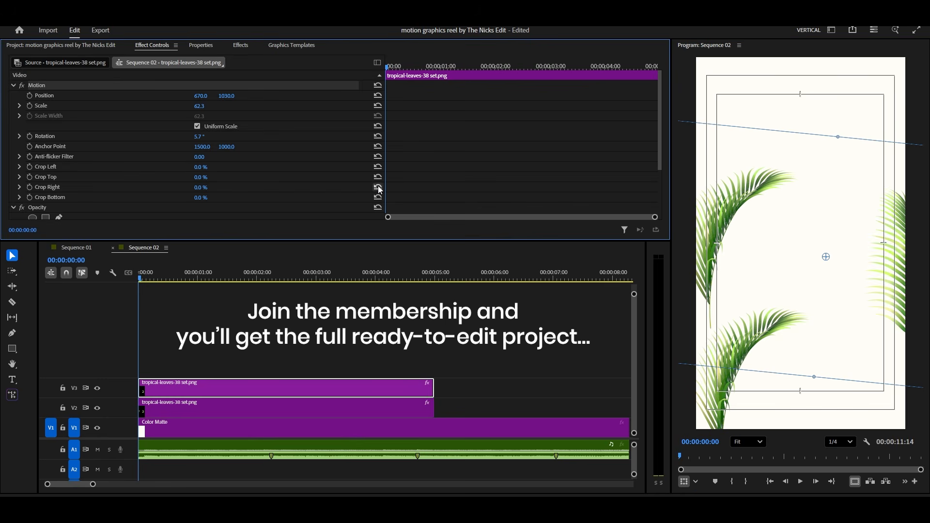
Step: Crop 47% off the V3 copy's left side and fit its leaf into the frame's upper-right corner at scale 57.6, rotation -127.5°
left_click_drag(848, 308, 778, 277)
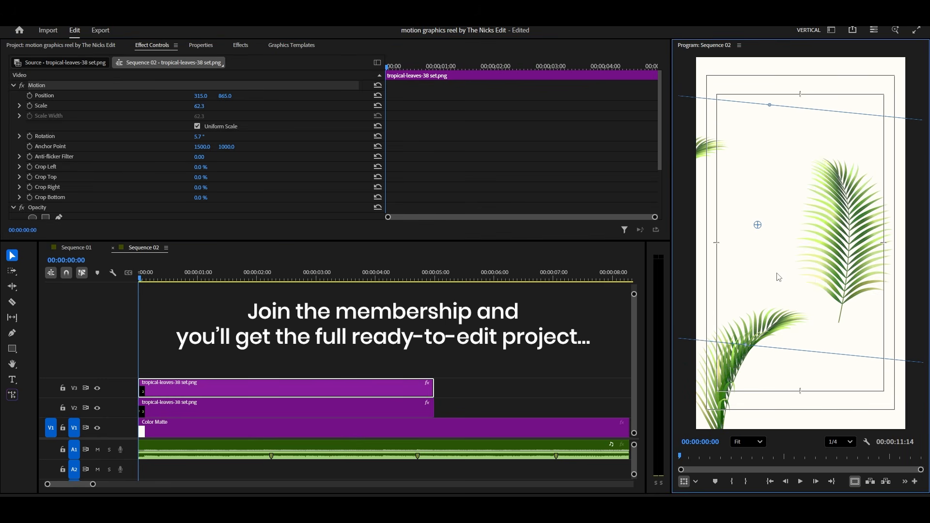
left_click_drag(209, 171, 231, 171)
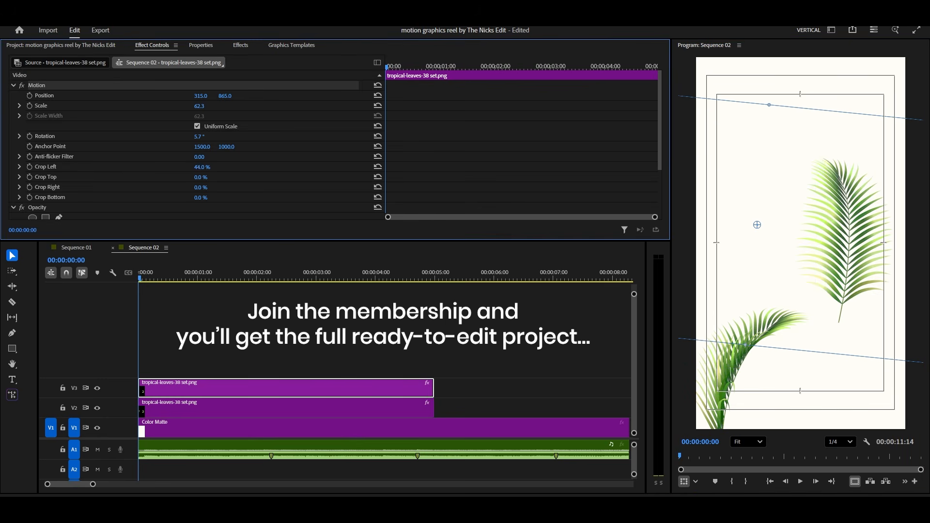
left_click_drag(852, 228, 809, 201)
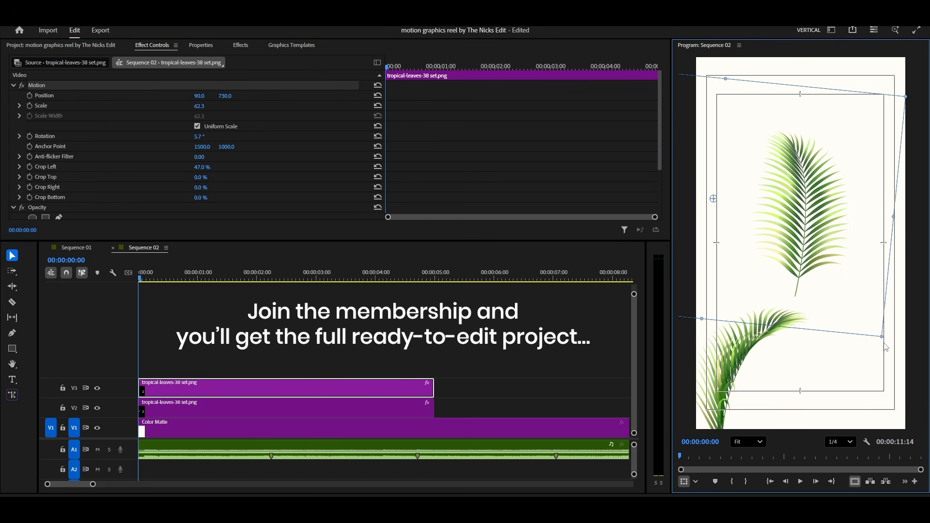
left_click_drag(883, 346, 892, 213)
left_click_drag(770, 390, 843, 210)
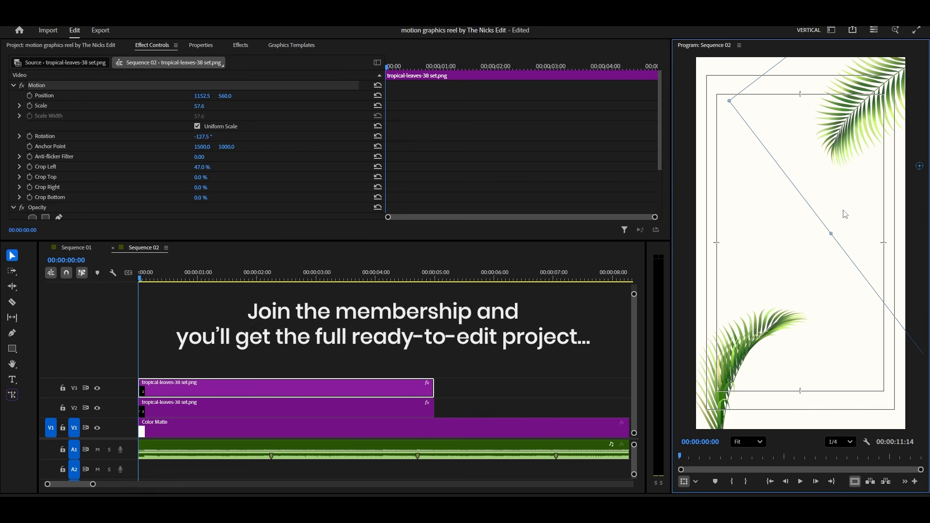
Step: Duplicate the V2 leaf clip onto V4, rotate the copy to -173.3° and position it at about 537.5, 202.5
left_click_drag(195, 405, 184, 377)
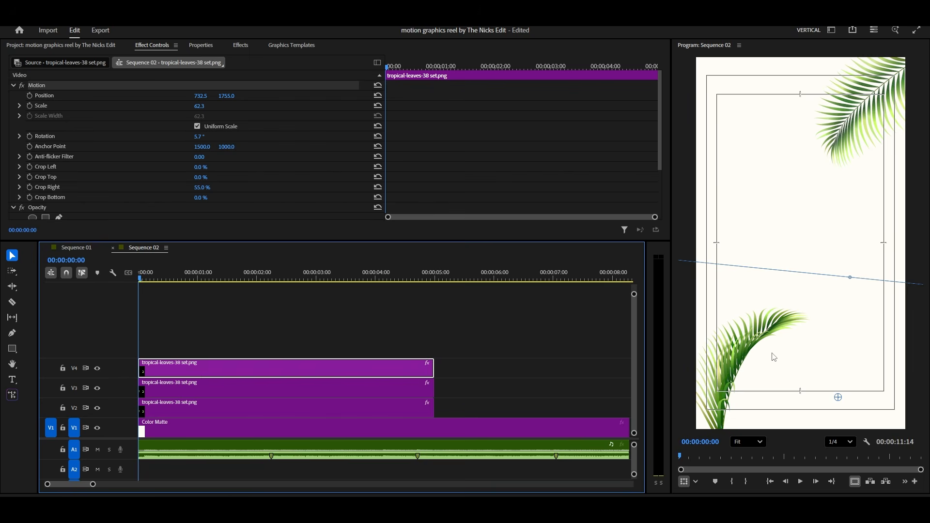
left_click_drag(774, 357, 780, 340)
left_click_drag(832, 396, 819, 148)
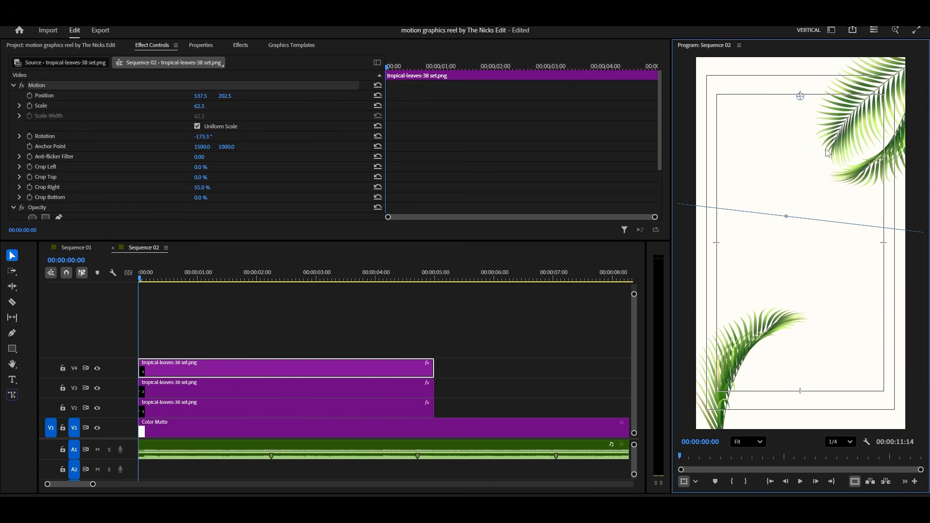
Step: Restack the V3 leaf above the V4 leaf, closing the track gap, and nudge the curved upper-right leaf closer to the frame edge
left_click(188, 386)
left_click_drag(188, 386, 199, 358)
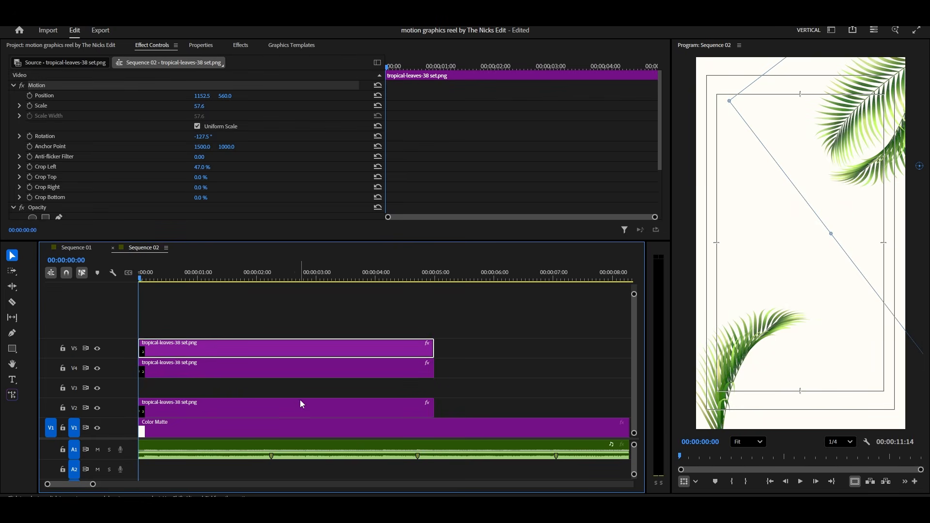
left_click(379, 373)
left_click_drag(853, 198, 867, 189)
left_click_drag(467, 336, 432, 376)
left_click_drag(371, 339, 372, 359)
left_click(367, 338)
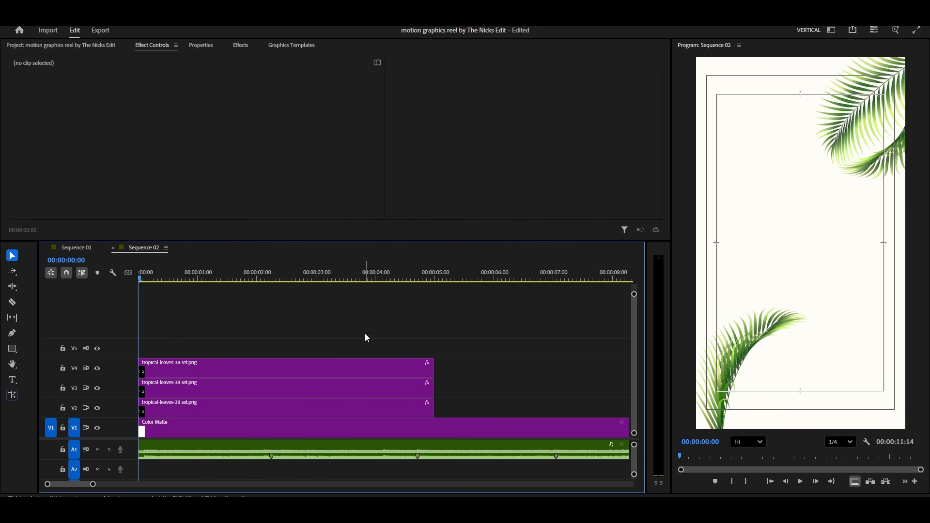
Step: Place Line.png on V5 at the sequence start and position it at about 560, 997.5
left_click(106, 47)
scroll(386, 127, "down", 2)
scroll(316, 110, "up", 2)
left_click_drag(316, 110, 141, 339)
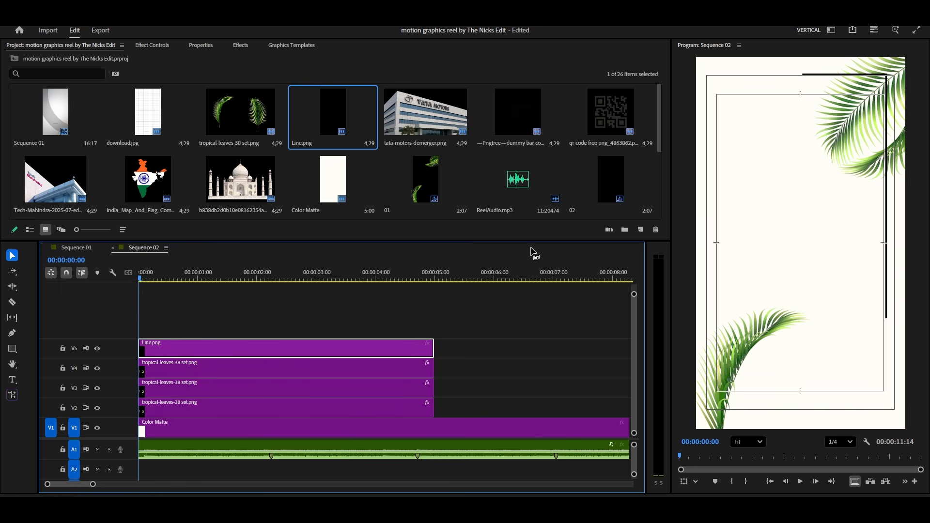
left_click(152, 45)
left_click(80, 90)
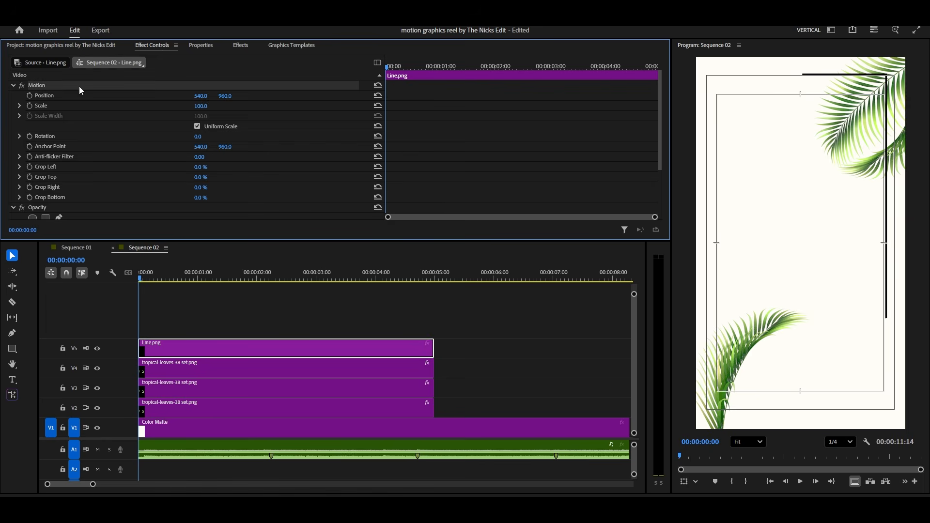
left_click_drag(849, 241, 858, 244)
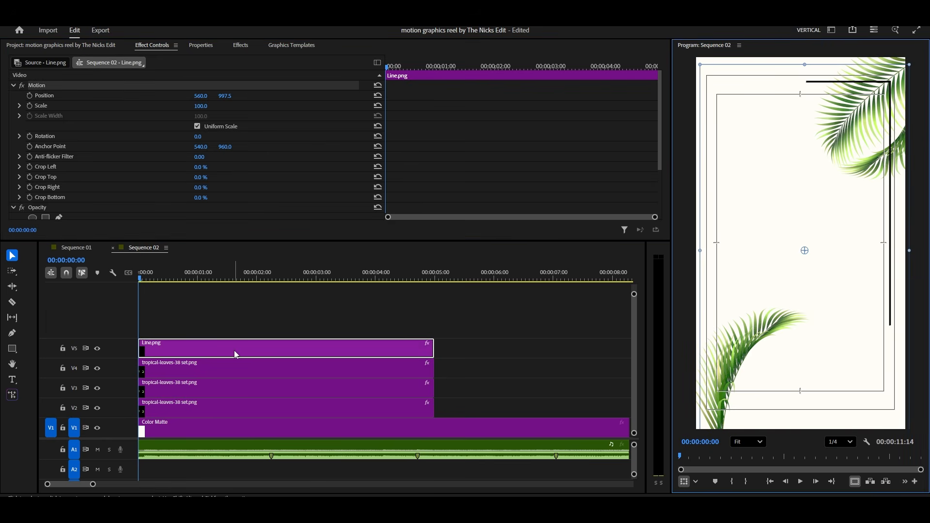
Step: Set the Line.png clip's opacity to 75%
left_click_drag(235, 352, 234, 324)
key("ctrl+z")
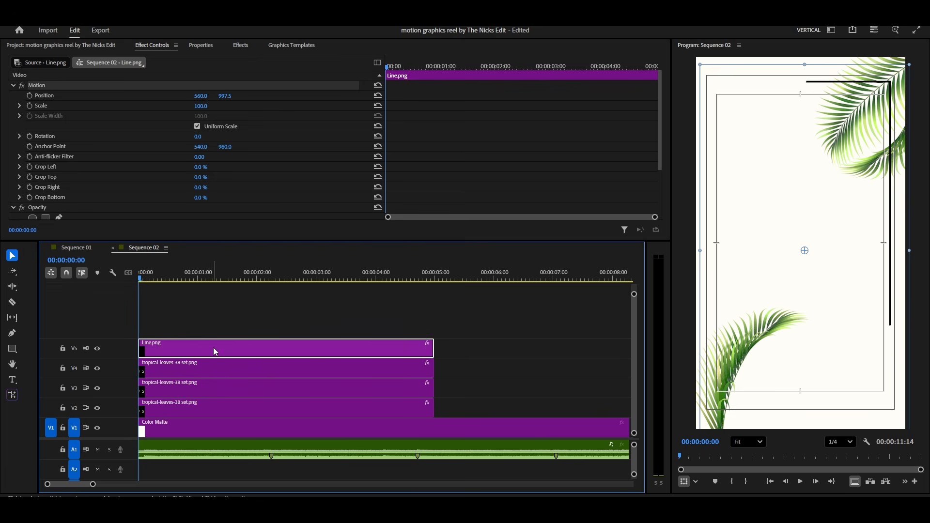
scroll(272, 164, "down", 3)
left_click(200, 169)
type("75")
key("Return")
Step: Duplicate the Line.png clip onto V6, rotate the copy 180° and position it at about 522.5, 922.5
left_click_drag(217, 347, 206, 333)
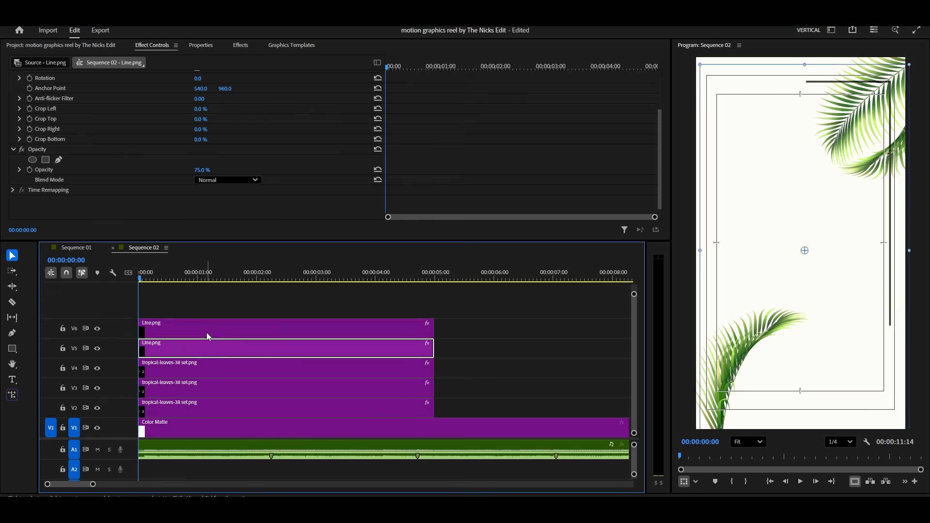
left_click(204, 136)
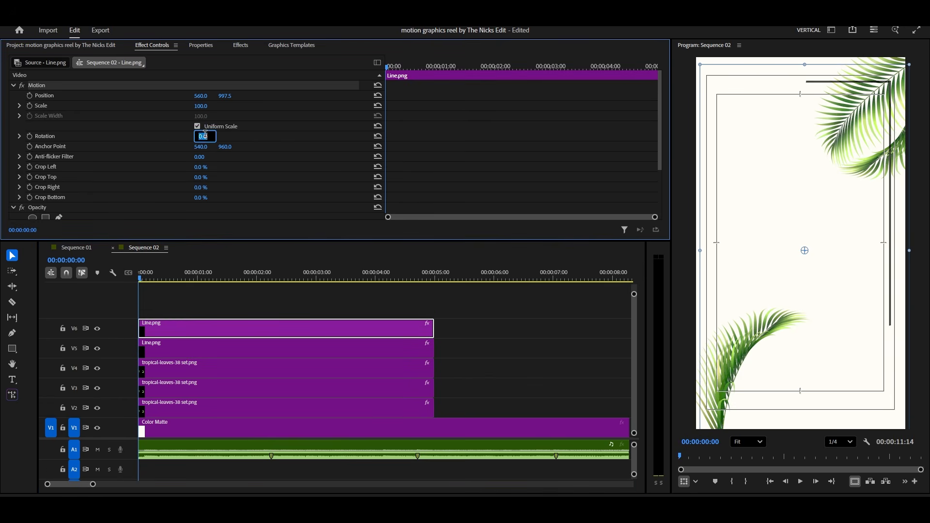
key("Return")
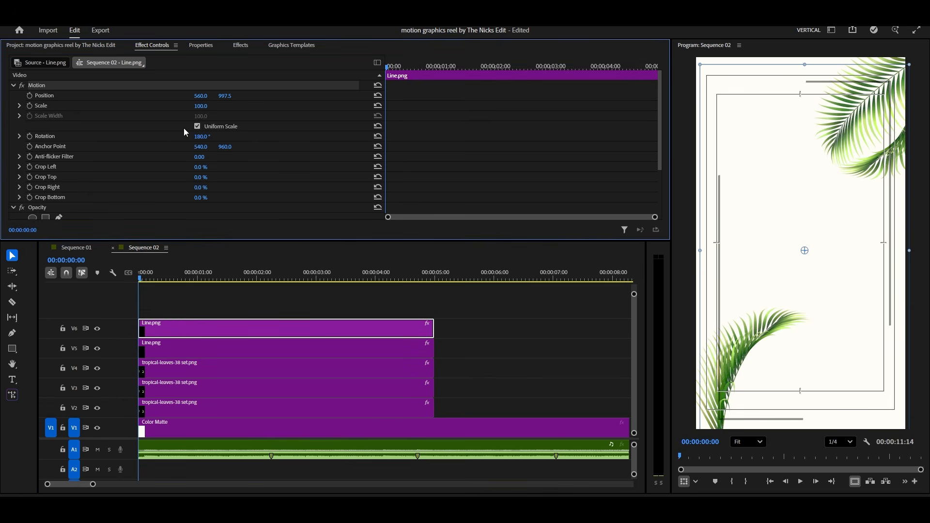
left_click_drag(801, 315, 794, 301)
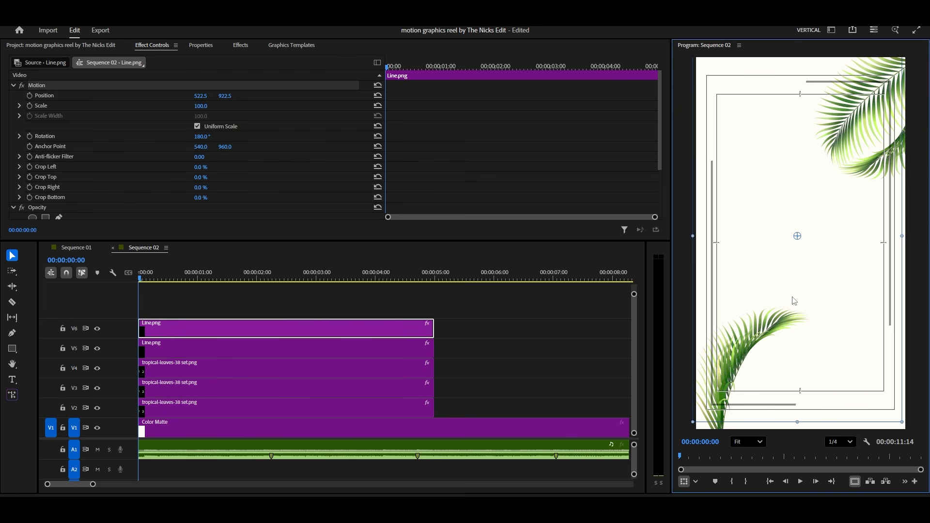
Step: Restack the clips so both Line.png clips sit on V2 and V3, beneath the three leaf clips on V4 to V6
left_click(471, 370)
left_click_drag(468, 352, 331, 334)
left_click_drag(331, 347, 625, 347)
left_click_drag(240, 334, 248, 408)
left_click_drag(248, 408, 246, 368)
Step: Trim all five line and leaf clips to end at the first audio marker
mouse_move(455, 313)
left_mouse_down()
mouse_move(456, 360)
mouse_move(159, 395)
mouse_move(443, 368)
mouse_move(420, 410)
left_mouse_up()
mouse_move(432, 389)
left_mouse_down()
mouse_move(369, 389)
mouse_move(271, 425)
left_mouse_up()
scroll(247, 430, "up", 3)
scroll(240, 430, "up", 3)
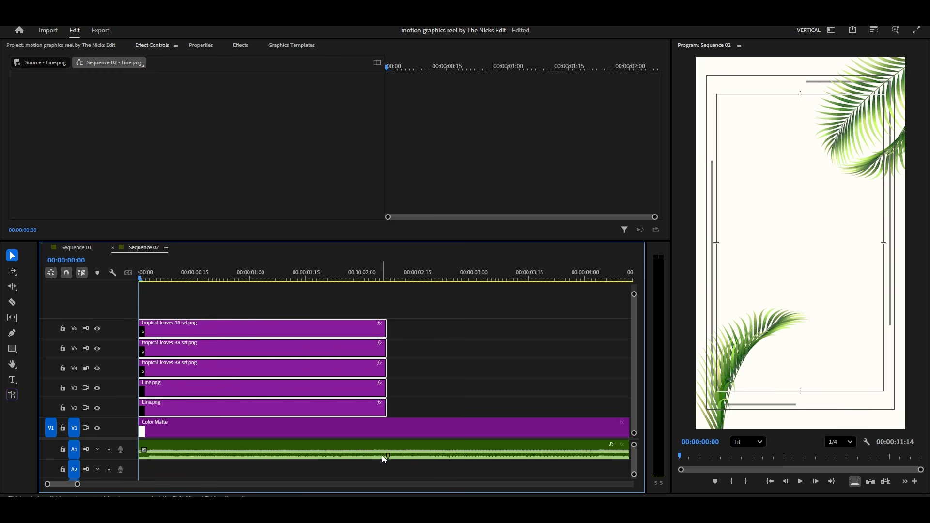
left_click(313, 302)
Step: Place the QR code image on V7 at the sequence start, scale it to 5.6 and position it at about 912.5, 1715
left_click(93, 48)
left_click_drag(611, 118, 144, 301)
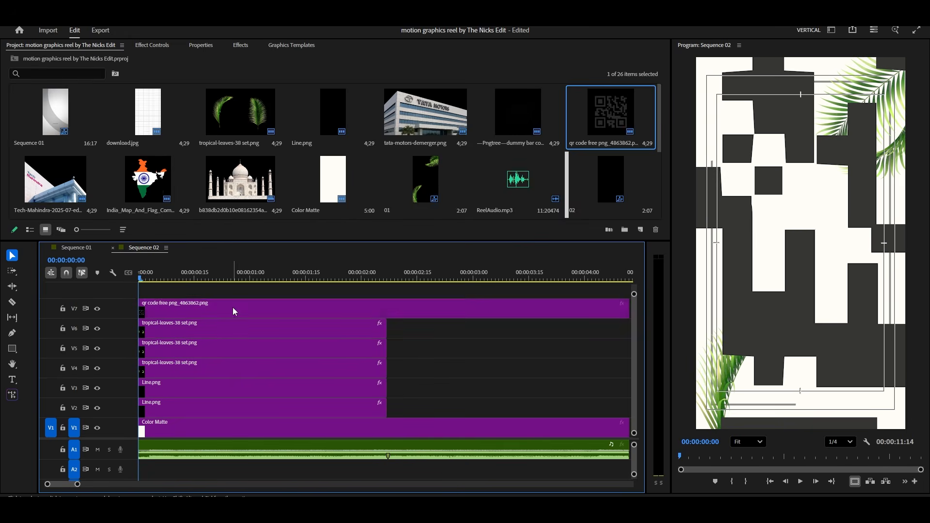
left_click(236, 311)
left_click(164, 47)
left_click(200, 106)
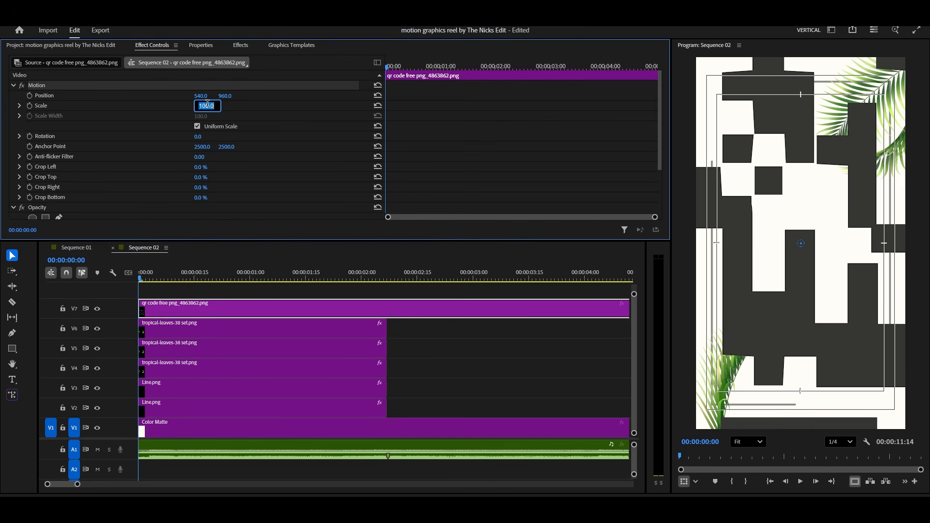
type("5")
key("Return")
left_click_drag(810, 257, 889, 384)
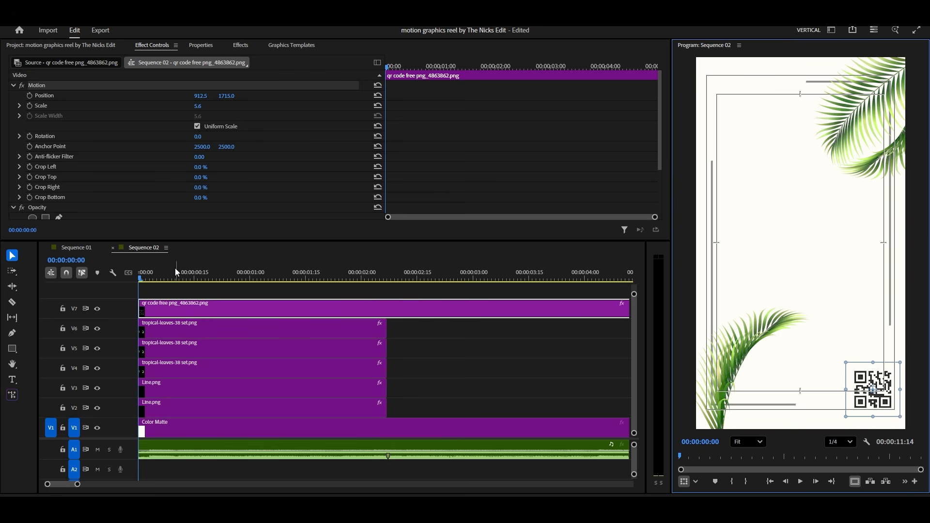
Step: Place the dummy barcode image on V8 at the sequence start, shrink it and move it into the frame's upper-left corner
left_click(67, 45)
left_click_drag(515, 123, 145, 290)
left_click(722, 268)
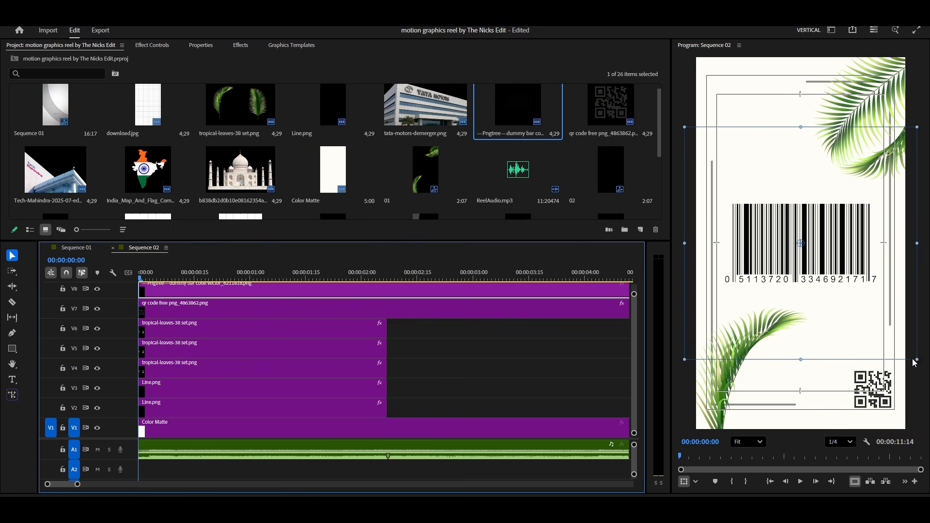
left_click_drag(918, 361, 832, 275)
left_click_drag(802, 240, 735, 107)
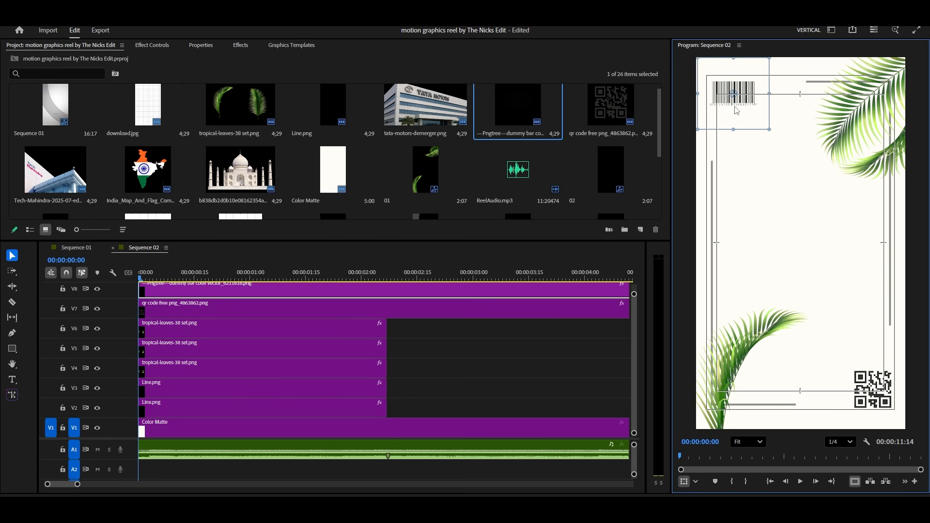
Step: Trim the barcode and QR code clips to end at the first audio marker
left_click(463, 371)
key("minus")
left_click_drag(489, 292, 288, 309)
key("equal")
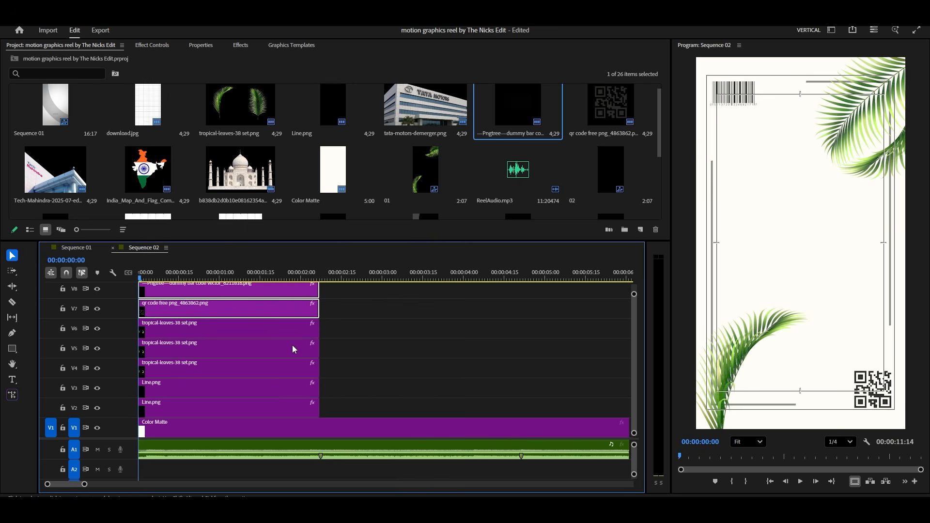
Step: Move the line, leaf, QR code and barcode clips up one track to free V2
left_click_drag(310, 243, 314, 203)
left_click_drag(345, 279, 302, 373)
left_click(378, 331)
Step: Place download.jpg on V2 at the sequence start and set its scale to 139
scroll(350, 173, "down", 1)
scroll(348, 146, "down", 2)
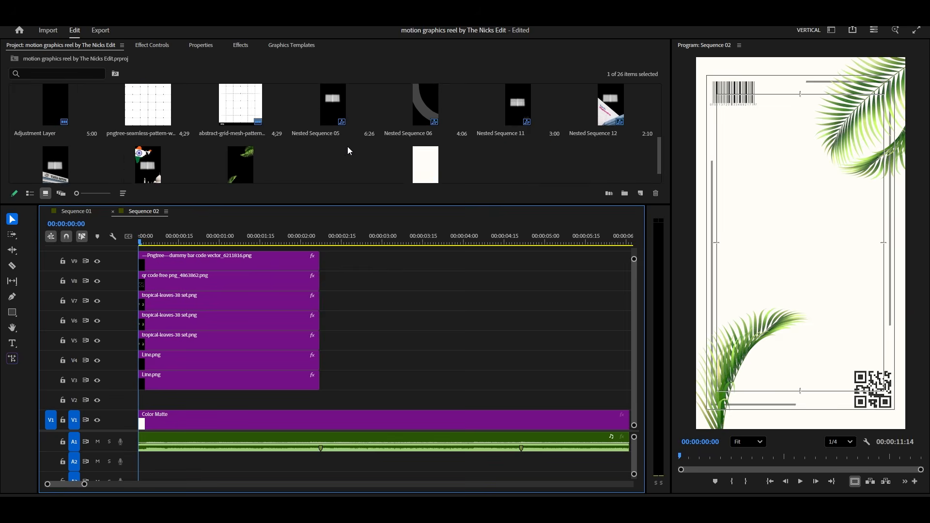
scroll(348, 147, "up", 3)
left_click_drag(144, 119, 145, 401)
left_click(174, 241)
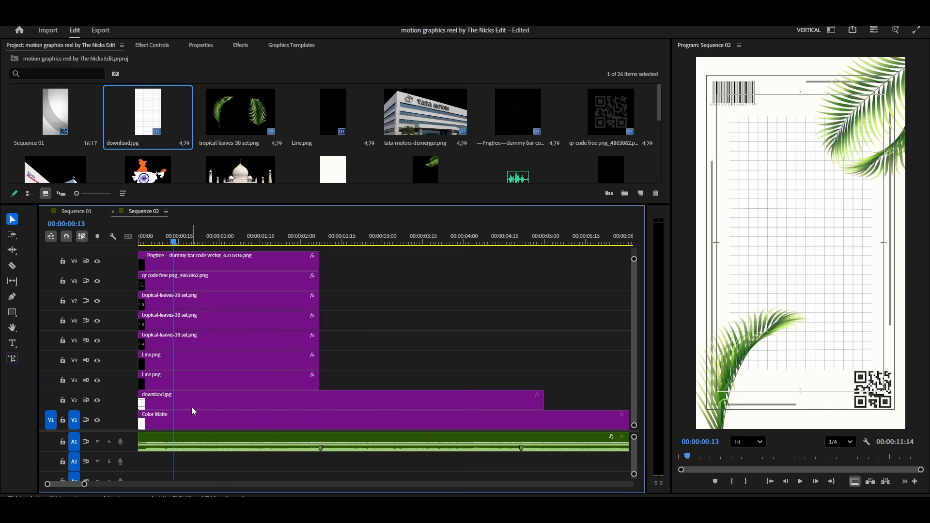
left_click(193, 408)
left_click(151, 46)
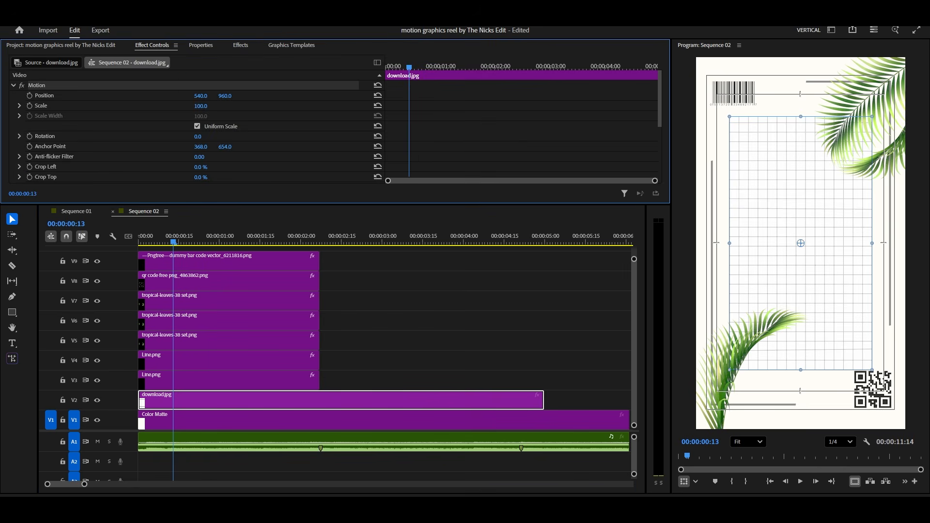
left_click_drag(200, 106, 219, 106)
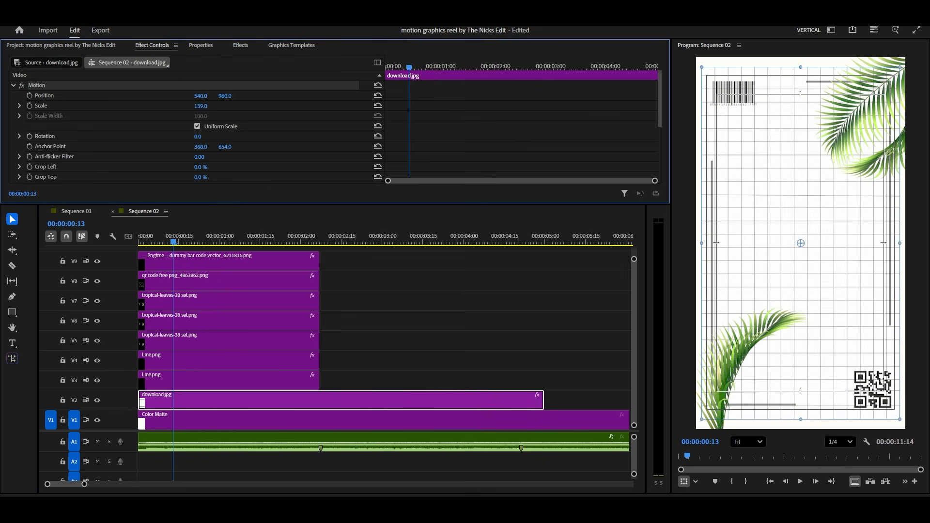
Step: Add an ellipse opacity mask to the download.jpg clip and reshape it into a large tilted oval across the frame's middle
scroll(158, 127, "down", 3)
left_click(32, 159)
left_click_drag(792, 341, 770, 338)
left_click_drag(825, 251, 867, 271)
left_click_drag(777, 236, 737, 223)
left_click_drag(827, 158, 842, 116)
left_click_drag(780, 331, 760, 371)
left_click_drag(801, 255, 799, 259)
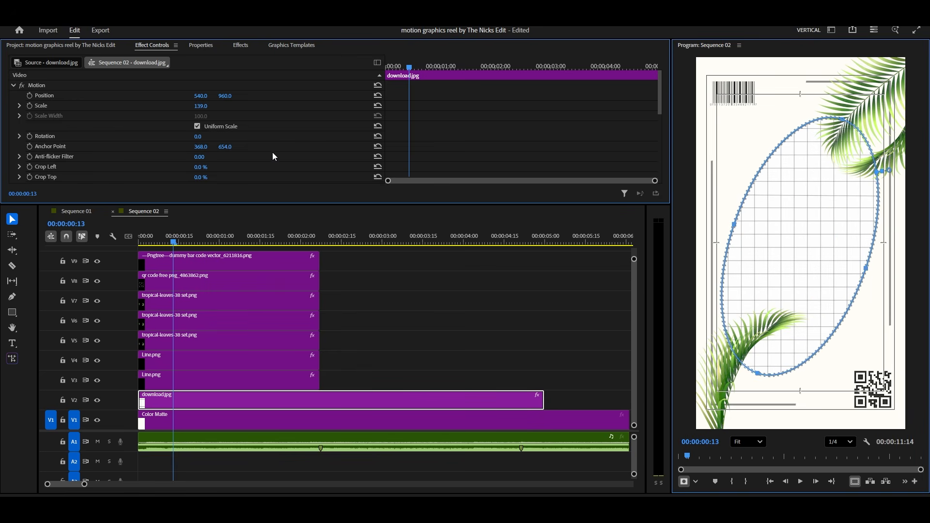
Step: Increase the ellipse mask's feather and lower the download.jpg clip's opacity so the grid is faint
scroll(272, 158, "down", 5)
left_click_drag(210, 146, 261, 146)
scroll(262, 145, "down", 1)
left_click_drag(201, 162, 179, 162)
left_click(356, 293)
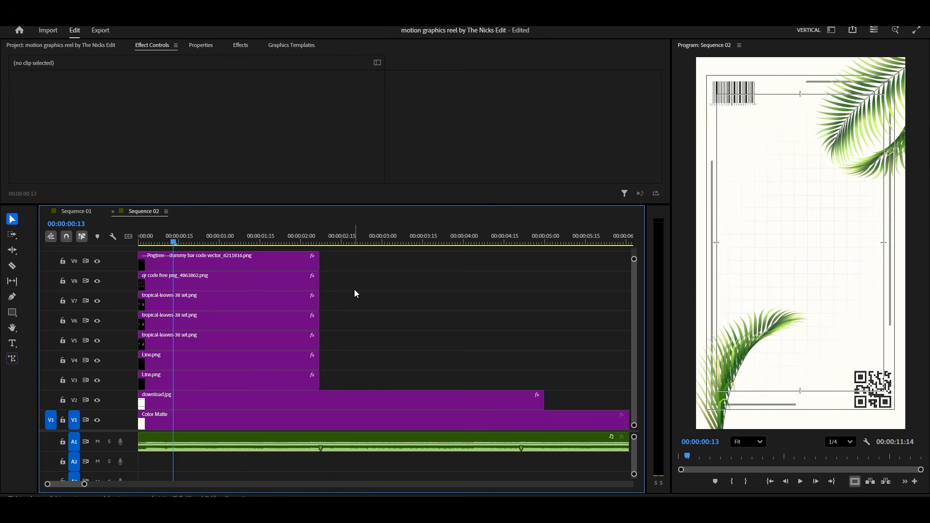
Step: Trim download.jpg to end at the first audio marker and nest all eight clips on V2 to V9 as 01
left_click_drag(543, 402, 319, 395)
left_click_drag(349, 256, 298, 397)
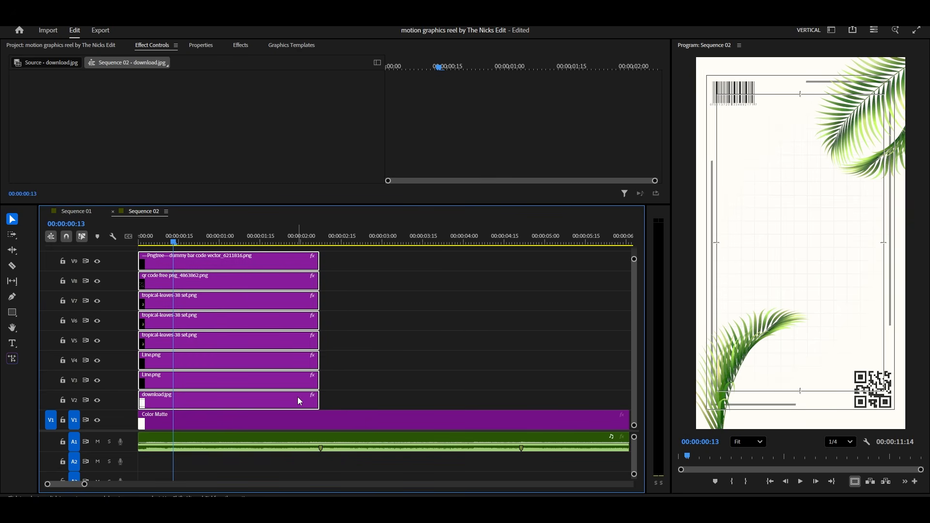
right_click(298, 397)
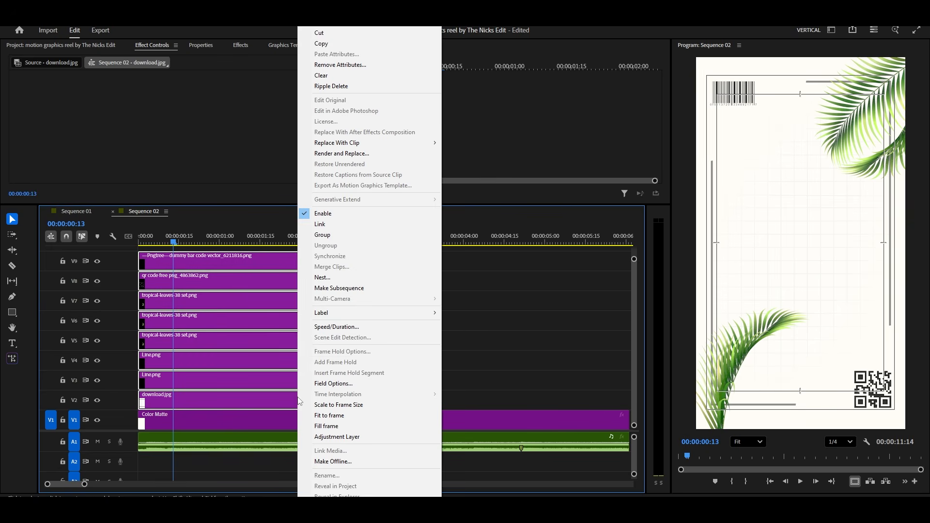
left_click(333, 278)
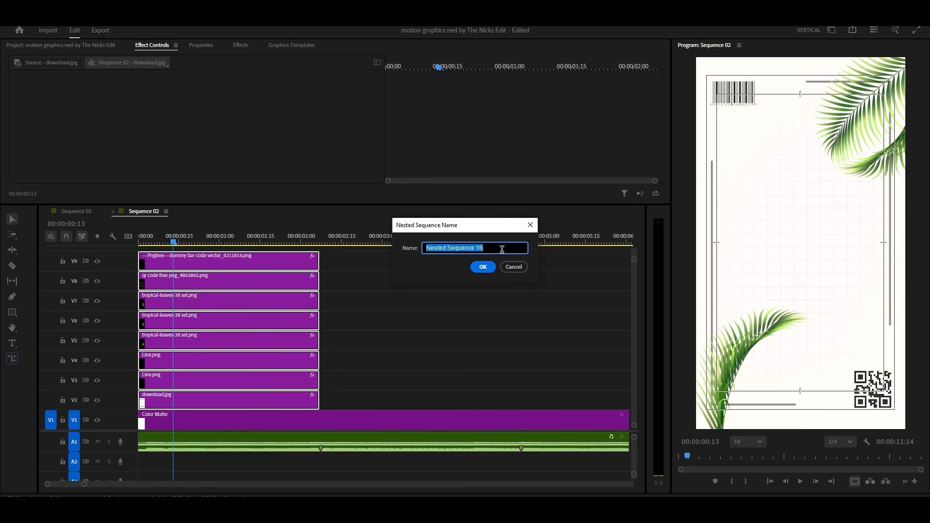
type("01")
key("Return")
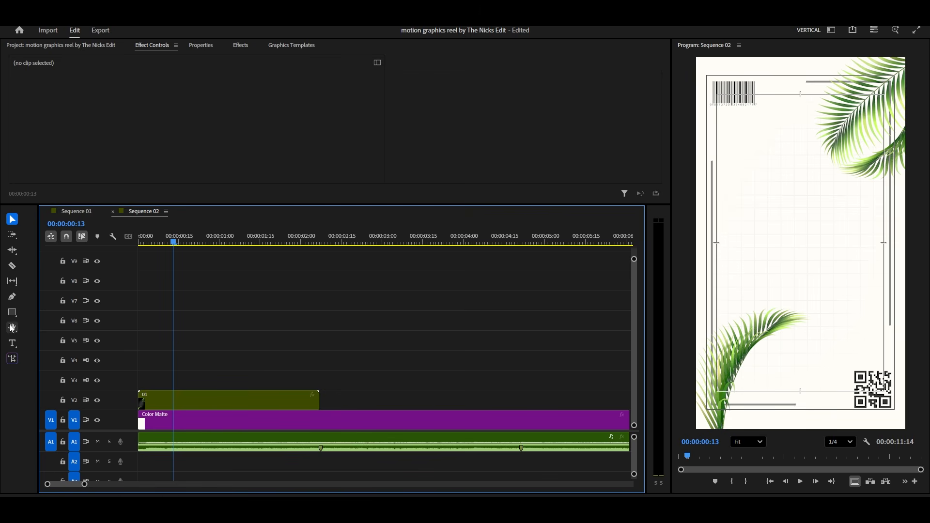
Step: Add the text "In 1991" in the middle of the frame and select all of it
left_click(12, 343)
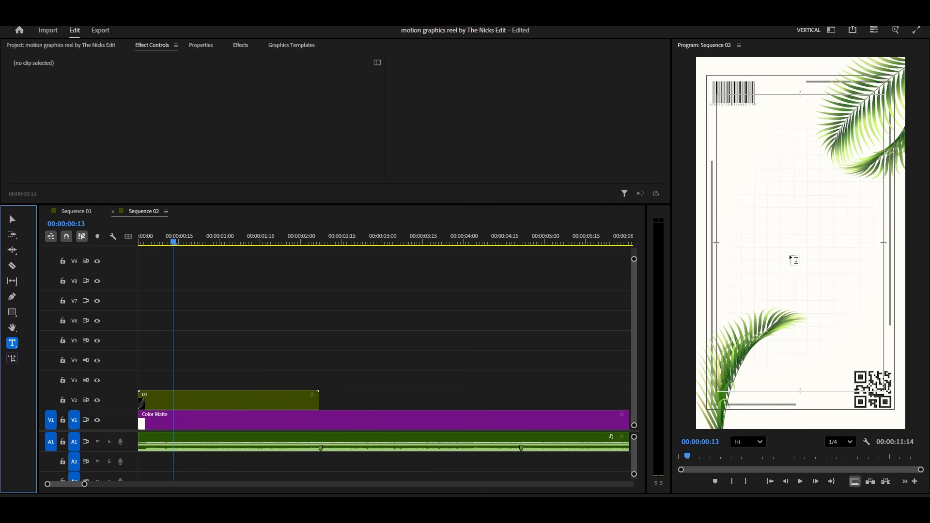
left_click(769, 233)
type("motion")
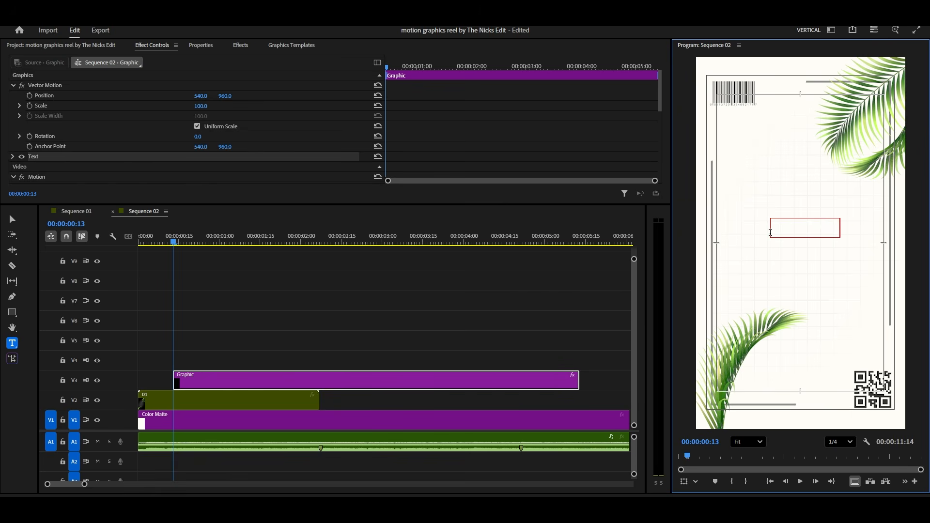
key("ctrl+a")
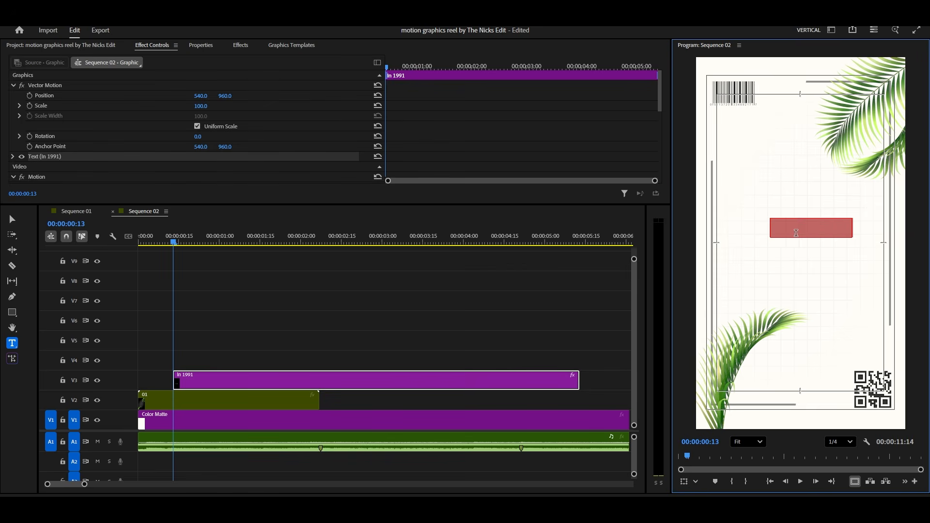
Step: Set the In 1991 text's font to Poppins Bold
left_click(201, 45)
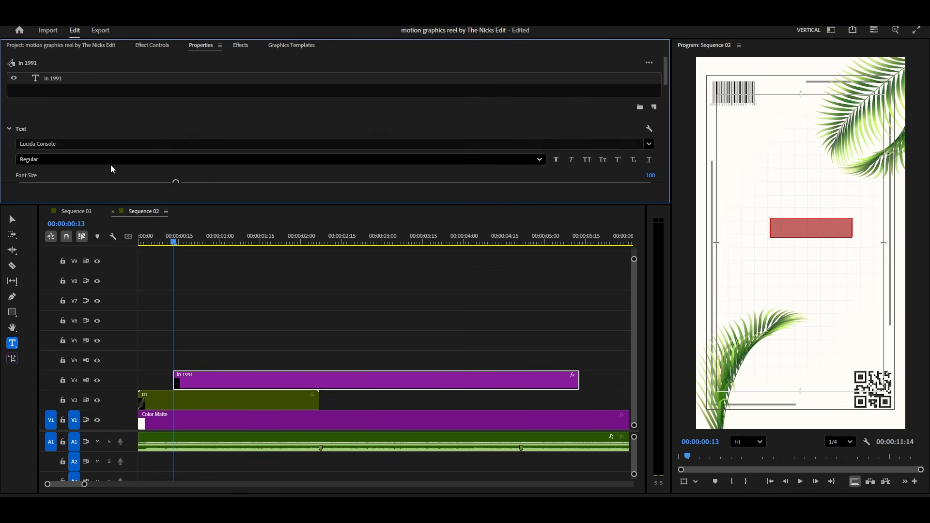
left_click(100, 144)
type("pop")
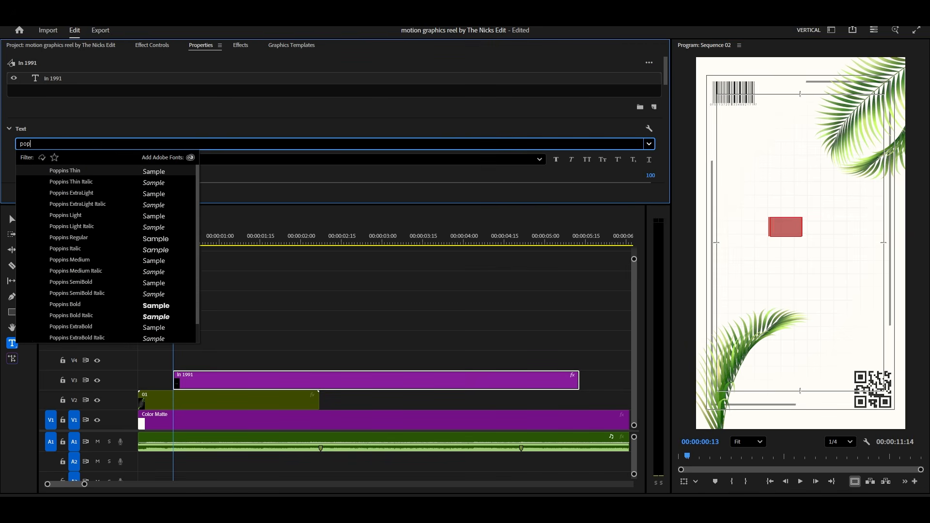
scroll(68, 206, "down", 1)
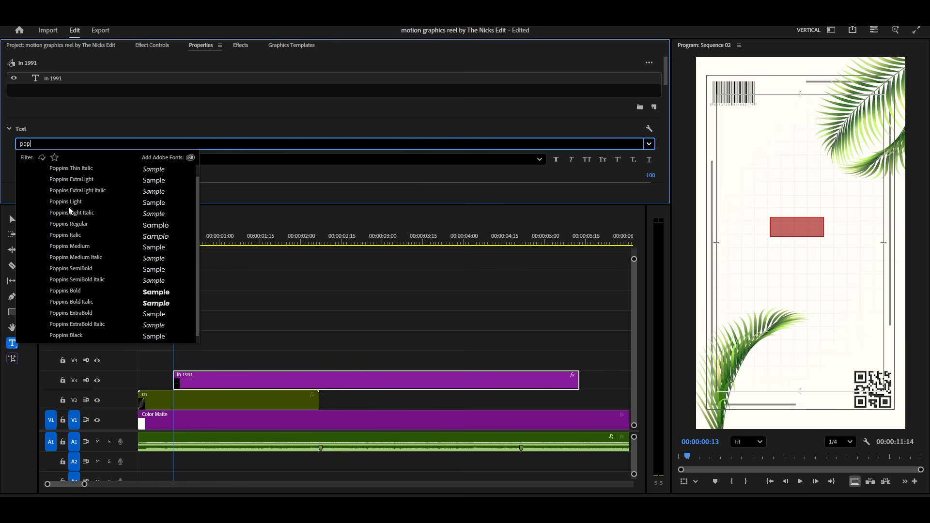
left_click(74, 291)
Step: Set the In 1991 text's fill colour to dark grey 2B2B2B
scroll(97, 109, "down", 5)
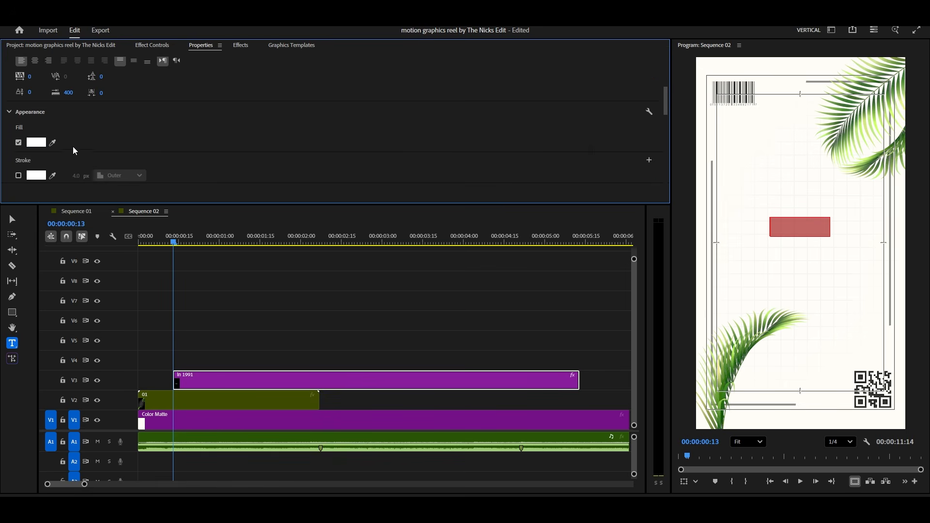
left_click(39, 143)
left_click_drag(359, 216, 345, 212)
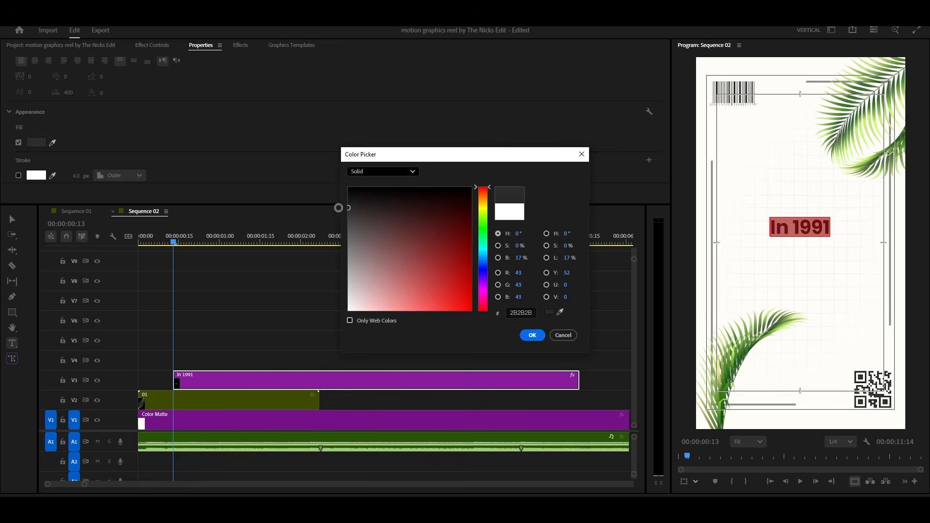
left_click(532, 335)
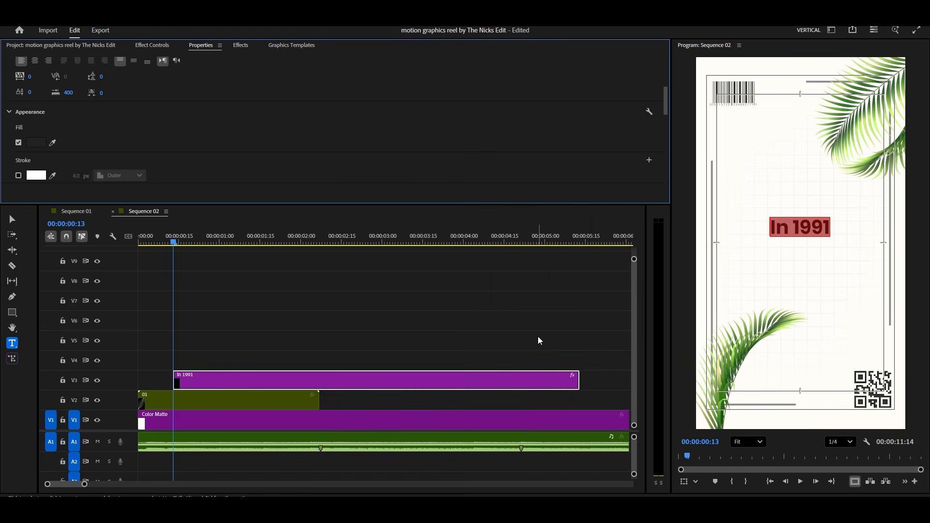
Step: Set the In 1991 text's font to SF Pro Display Bold and its font size to 130
scroll(164, 168, "up", 3)
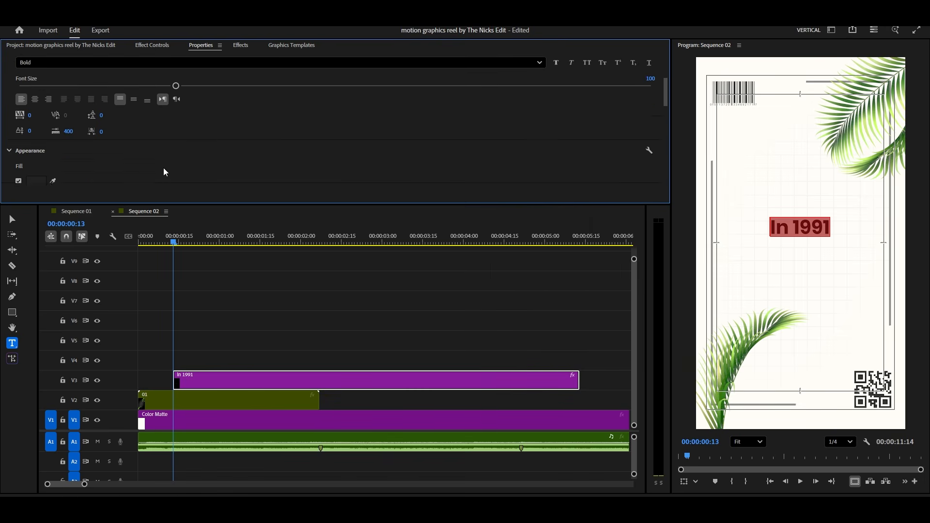
left_click(76, 76)
type("pr")
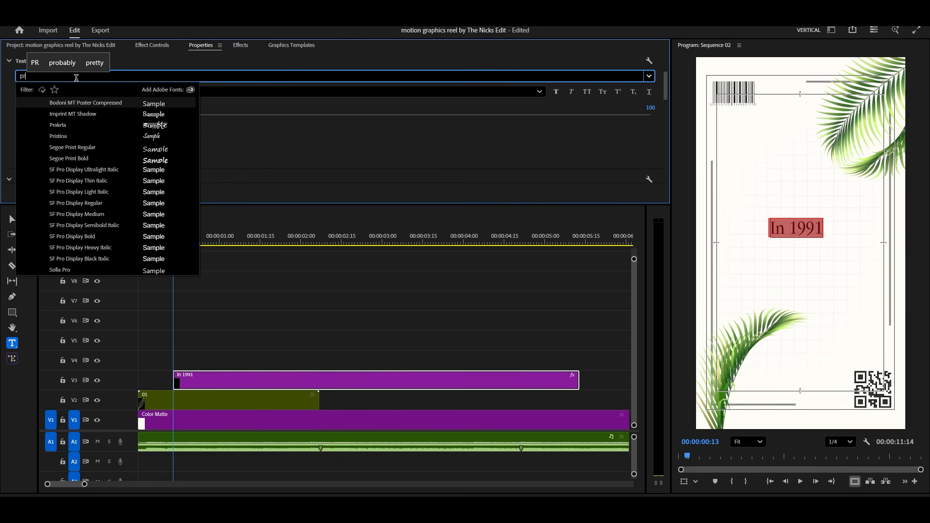
left_click(91, 237)
scroll(414, 145, "up", 2)
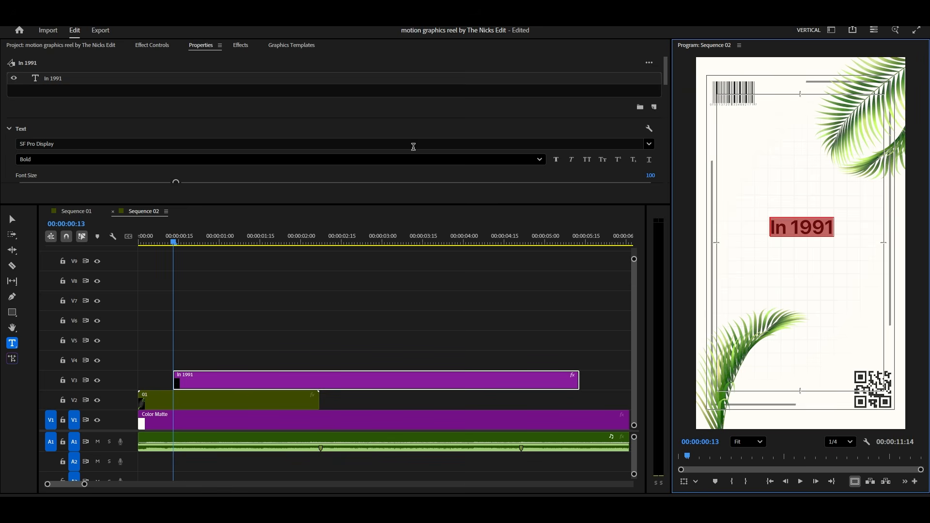
left_click(645, 155)
type("130")
key("Return")
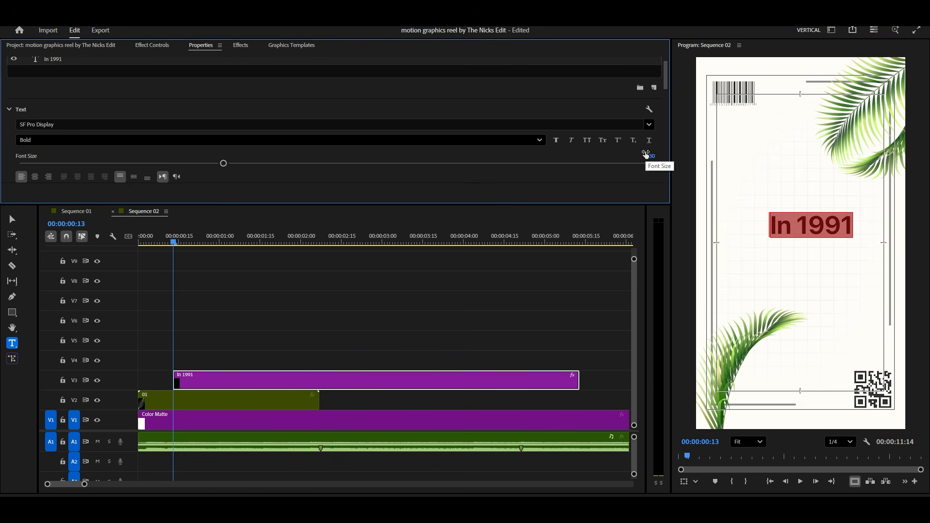
Step: Centre the In 1991 text horizontally and vertically in the frame, and move its clip to the sequence start on V4
scroll(363, 176, "down", 5)
left_click(294, 168)
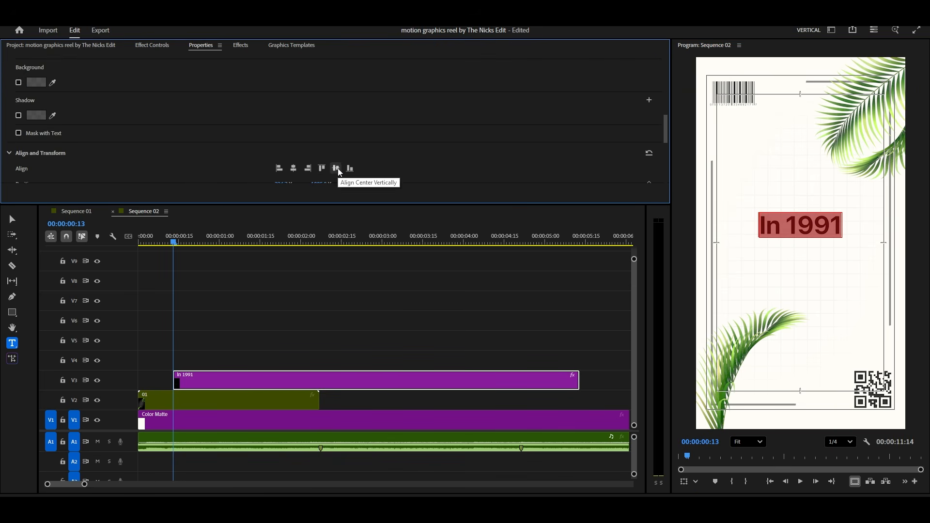
left_click(337, 168)
scroll(417, 165, "up", 5)
left_click_drag(212, 382, 177, 364)
left_click(238, 313)
Step: Draw a rectangle around the In 1991 text and move its clip to the sequence start on V3, beneath the text
left_click(12, 312)
left_click_drag(750, 227, 848, 258)
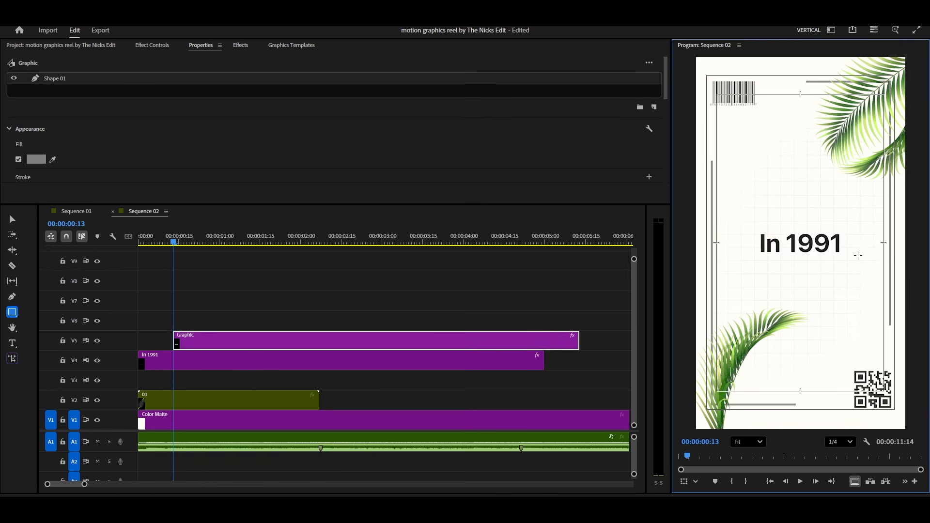
left_click_drag(197, 341, 162, 380)
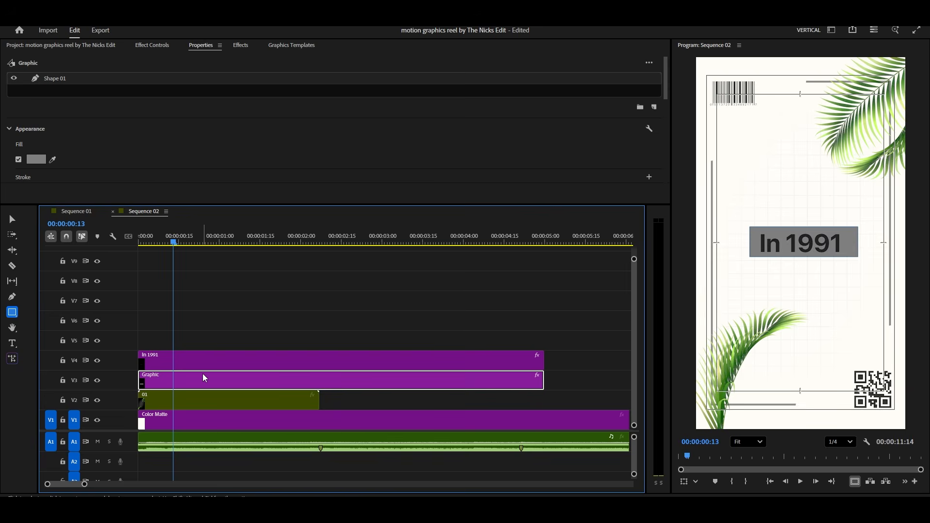
Step: Keep the rectangle's 7F7F7F grey fill and centre the shape in the frame at 540, 960
left_click(38, 160)
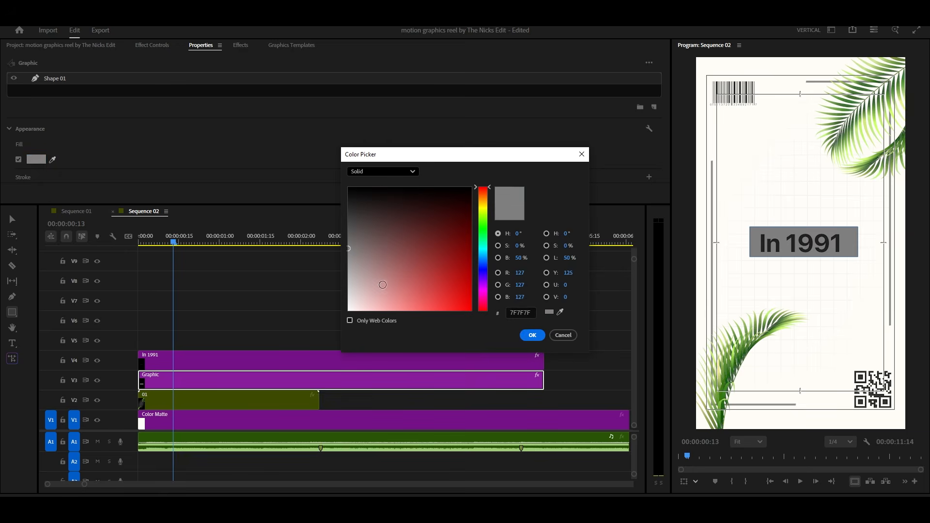
left_click(527, 337)
scroll(363, 141, "down", 5)
left_click(336, 133)
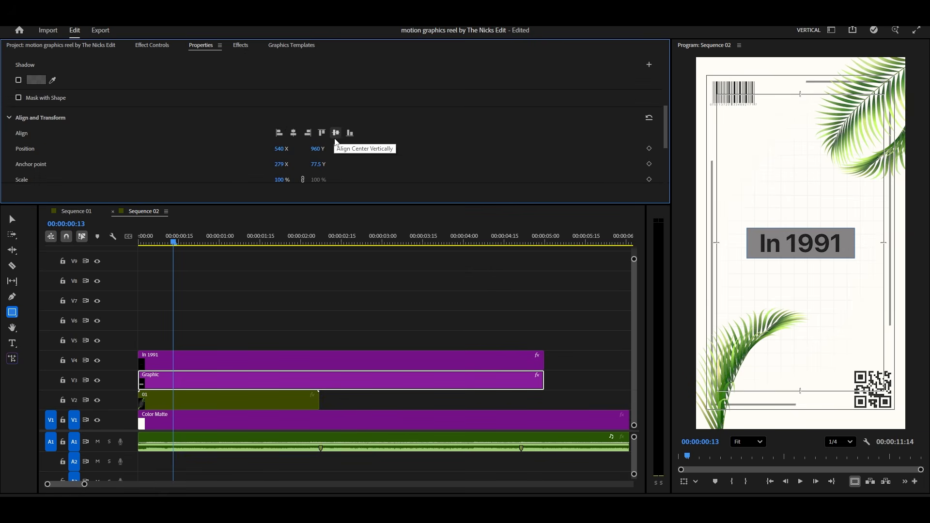
Step: Set the rectangle clip's opacity to 67%
left_click(159, 46)
scroll(139, 154, "down", 6)
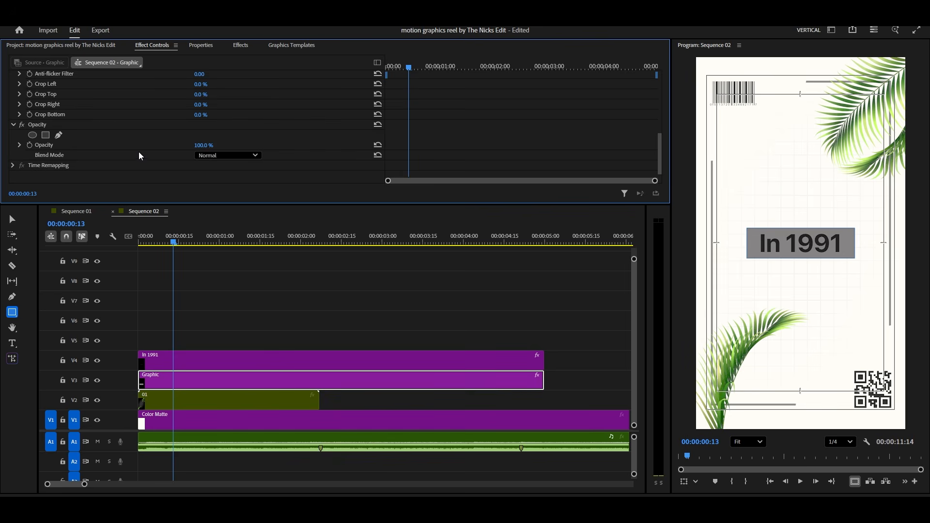
left_click(199, 145)
type("70")
key("Return")
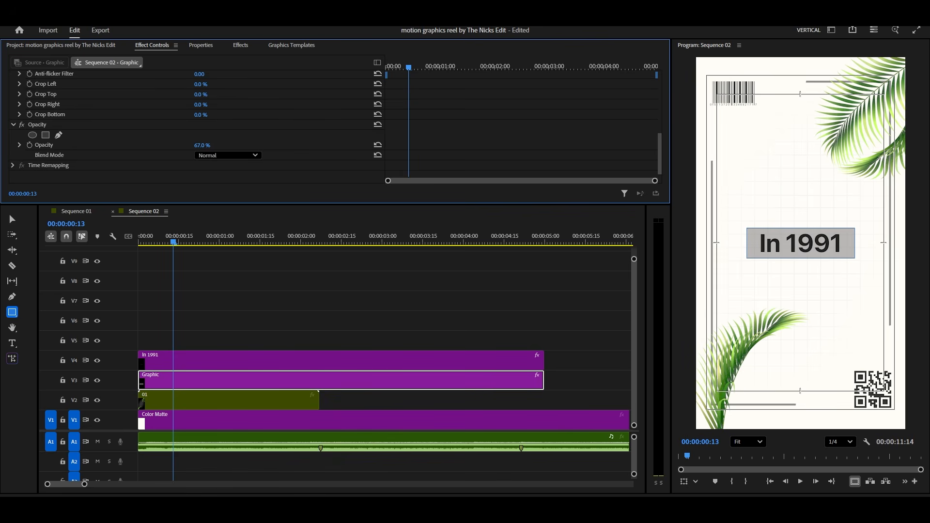
Step: Enlarge the In 1991 text to font size 150 and re-centre it in the frame
left_click(238, 361)
left_click(201, 44)
scroll(170, 80, "down", 3)
left_click_drag(228, 163, 257, 164)
scroll(290, 167, "down", 5)
scroll(234, 165, "up", 5)
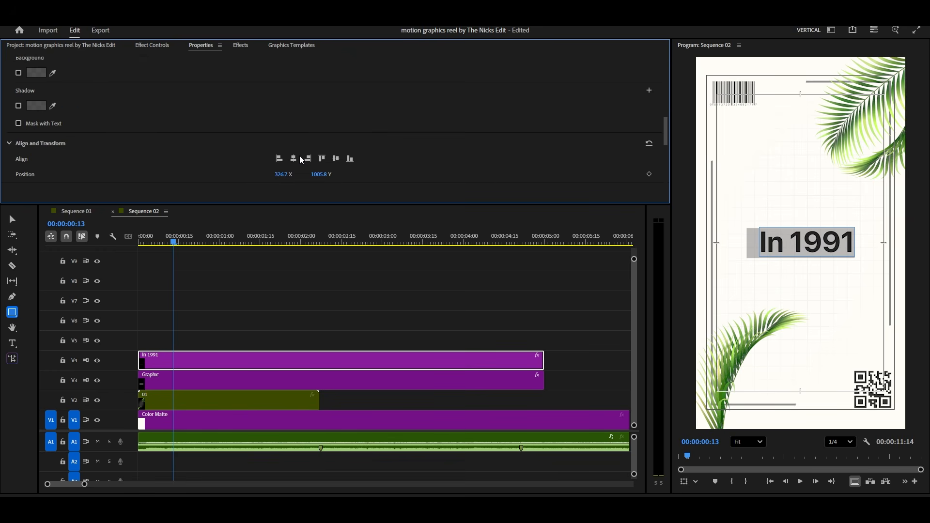
left_click(305, 158)
left_click(234, 326)
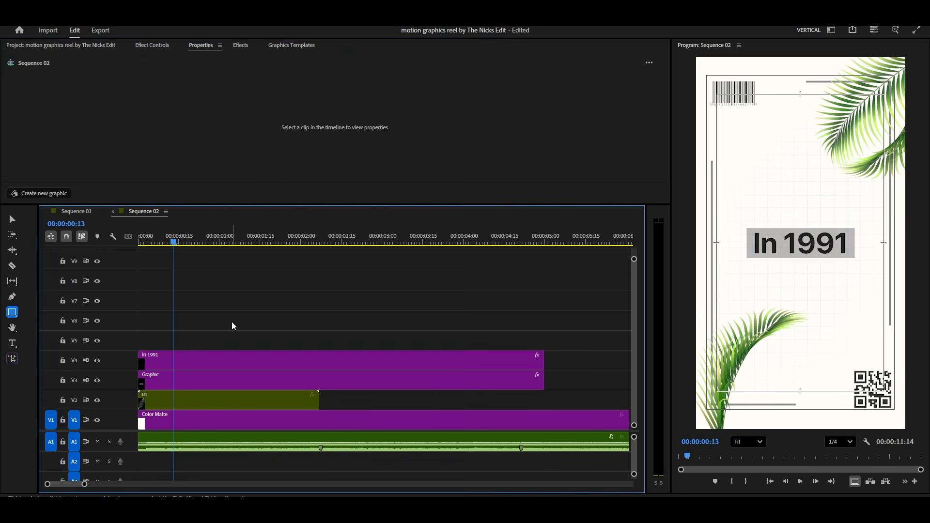
Step: Find the Crop effect and apply it to the rectangle's Graphic clip on V3
left_click(180, 376)
left_click(239, 46)
left_click(49, 58)
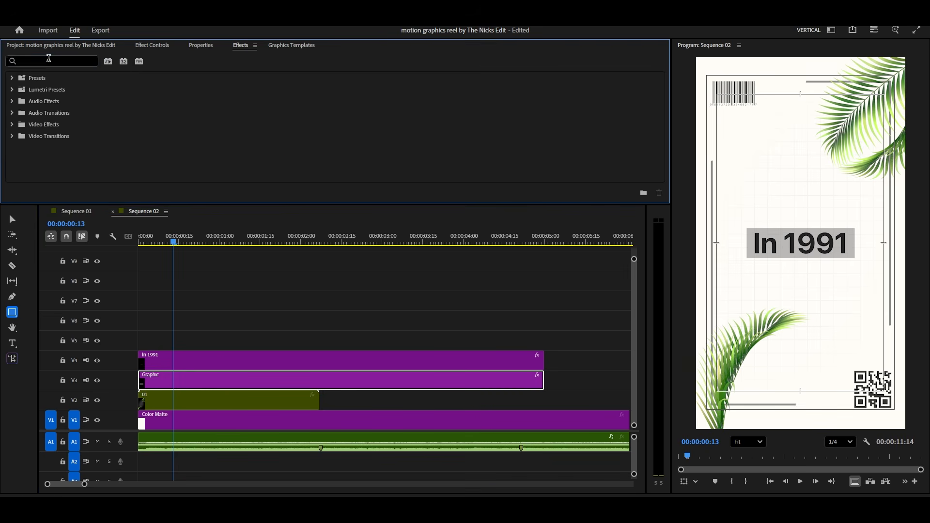
type("crop")
left_click_drag(44, 171, 176, 378)
Step: Keyframe the rectangle's right crop from fully hidden at the clip start to 23.1% before the two-second mark
left_click(151, 45)
scroll(173, 120, "down", 2)
left_click(55, 118)
left_click_drag(900, 253, 859, 265)
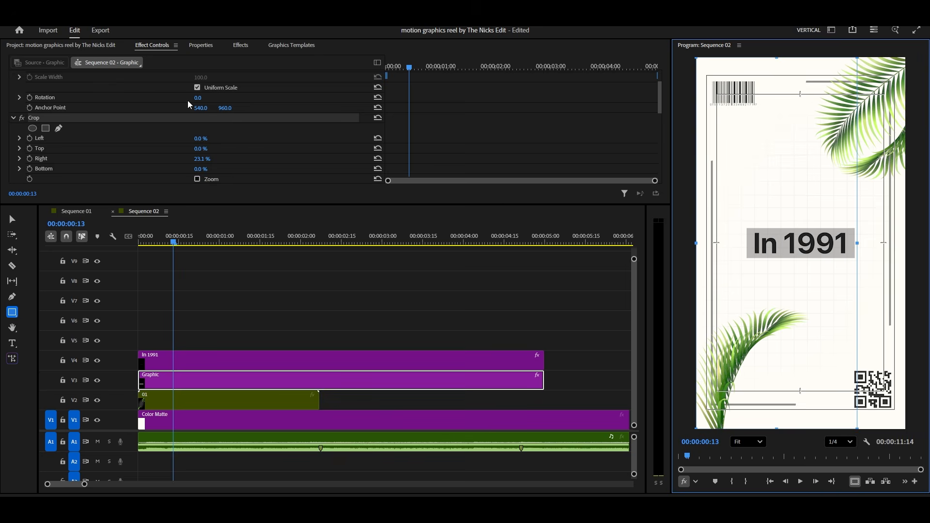
left_click(30, 159)
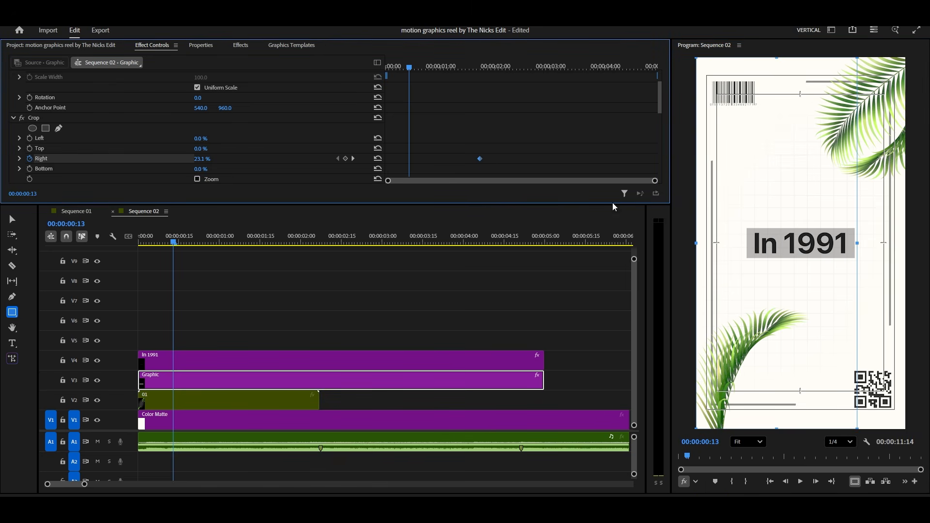
left_click_drag(857, 243, 745, 266)
left_click_drag(409, 158, 384, 159)
Step: Apply Ease In to the rectangle's final right-crop keyframe and stretch its speed curve for a fast start and slow finish
right_click(479, 159)
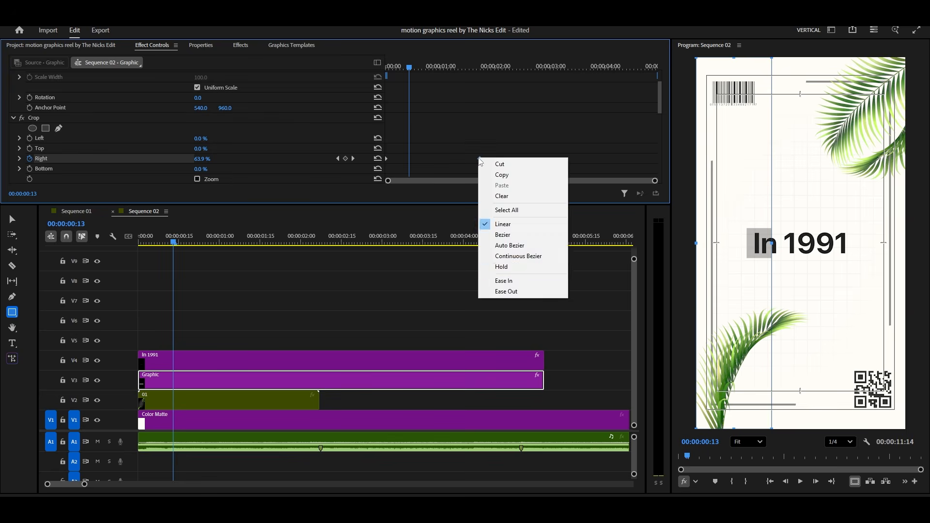
left_click(516, 281)
left_click_drag(660, 104, 661, 112)
left_click(20, 119)
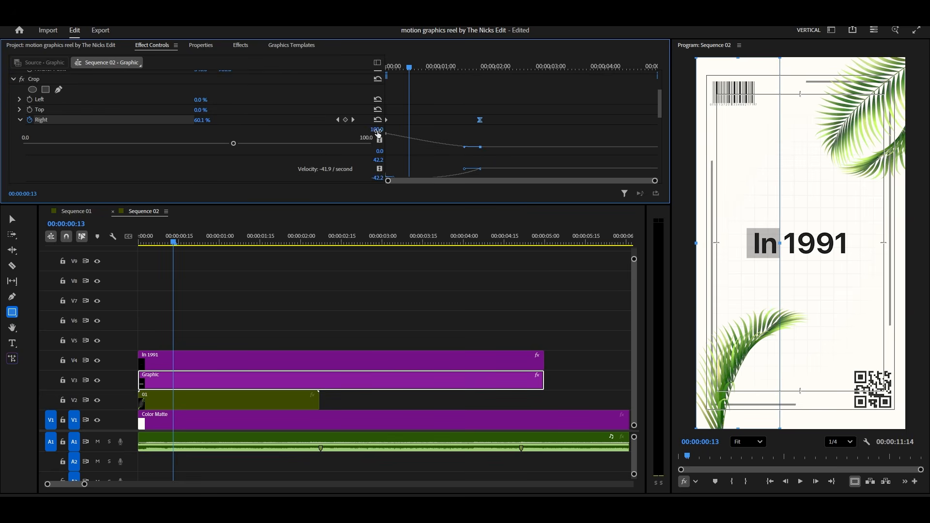
scroll(350, 144, "down", 3)
left_click_drag(465, 140, 390, 139)
scroll(498, 125, "down", 1)
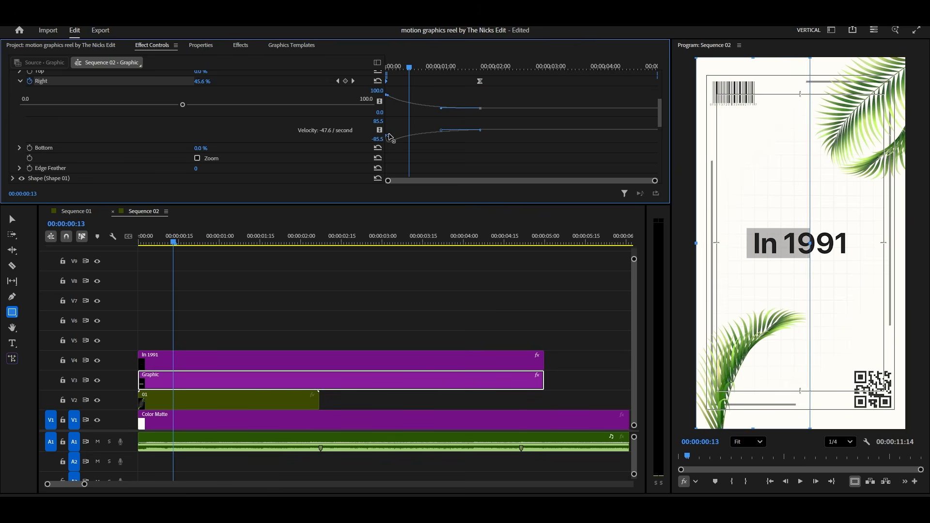
Step: Duplicate the In 1991 text clip onto V5 and replace its word In with spaces so that 1991 keeps its position
left_click(142, 242)
left_click_drag(142, 242, 267, 251)
left_click_drag(219, 366, 211, 347)
left_click(15, 346)
left_click(816, 241)
double_click(765, 241)
key("BackSpace")
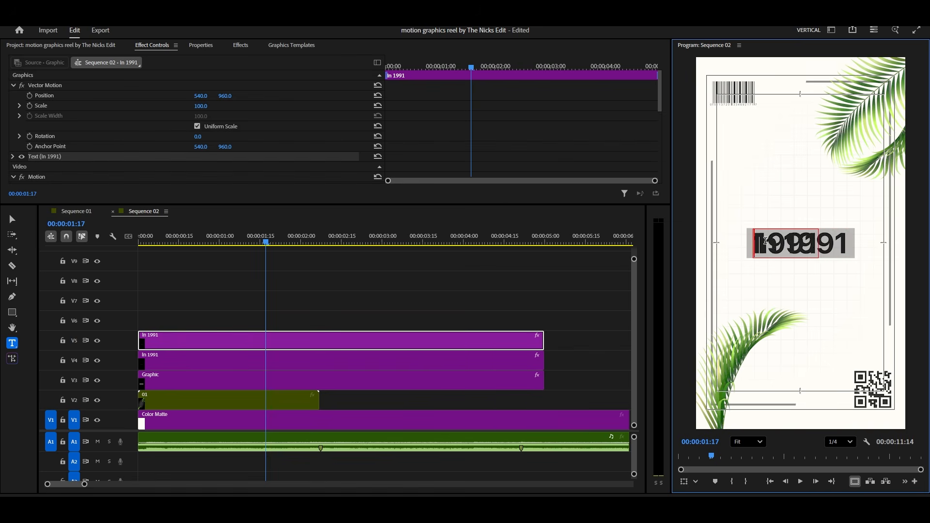
Step: Delete 1991 from the text clip on V4 so that it reads only In
left_click(193, 361)
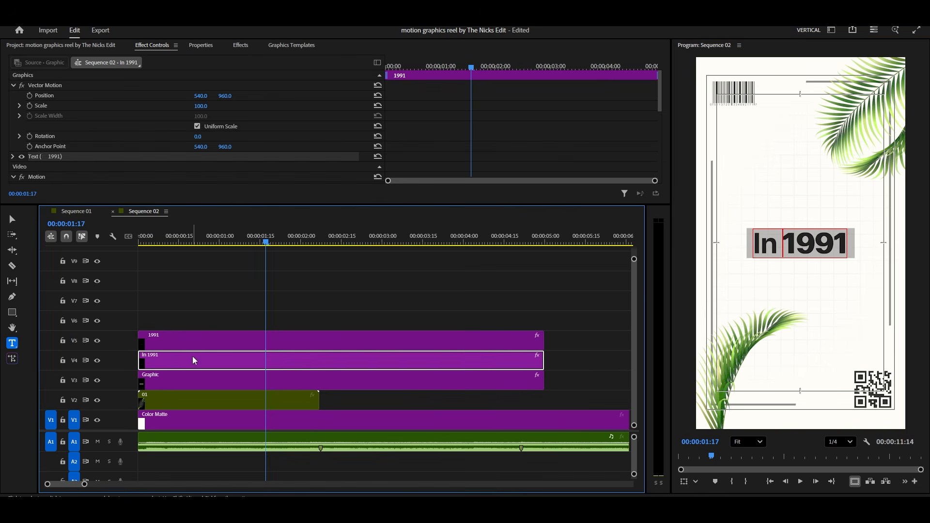
left_click(201, 45)
double_click(124, 77)
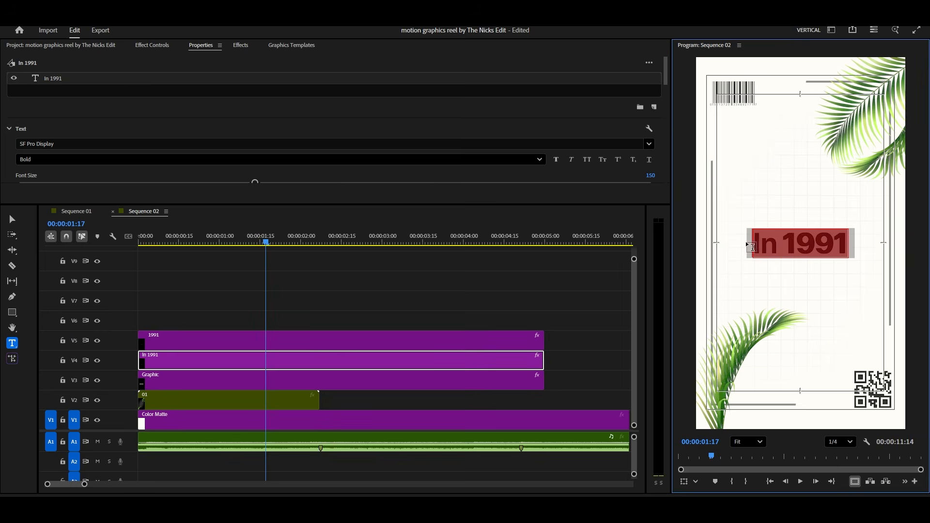
double_click(797, 241)
key("BackSpace")
Step: Shift the 1991 clip on V5 to start at about 00:00:00:13 and preview its timing
left_click_drag(200, 342, 234, 342)
left_click(152, 240)
left_click_drag(152, 243, 192, 248)
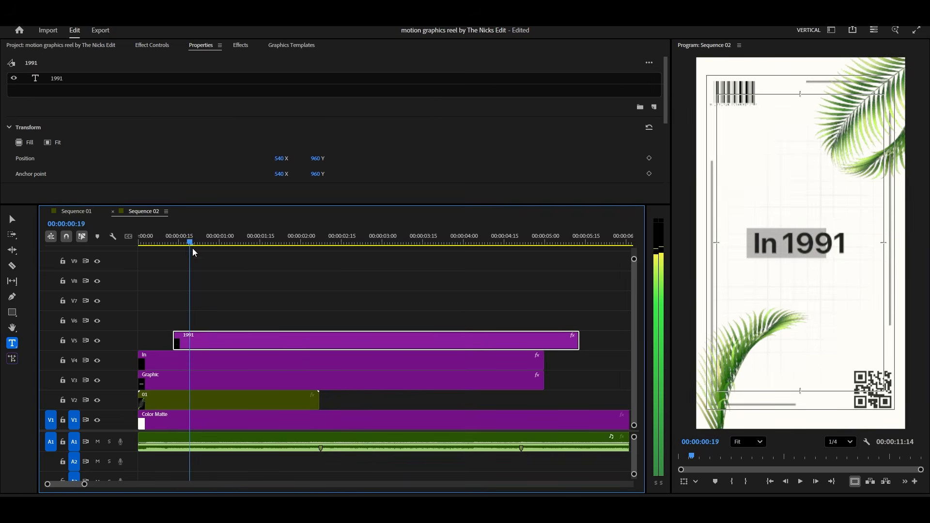
Step: Find the Transform video effect and apply it to the 1991 clip
left_click(241, 46)
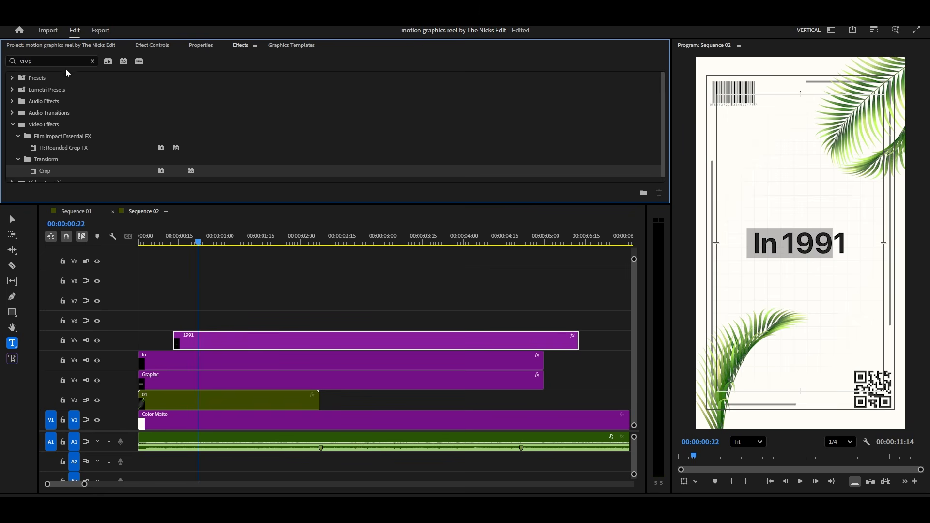
type("transfo")
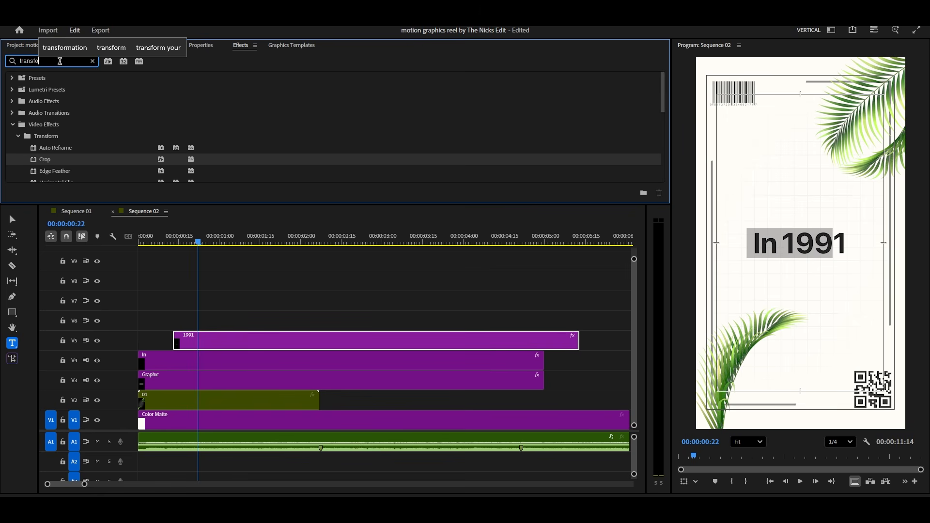
scroll(102, 146, "down", 1)
left_click(83, 164)
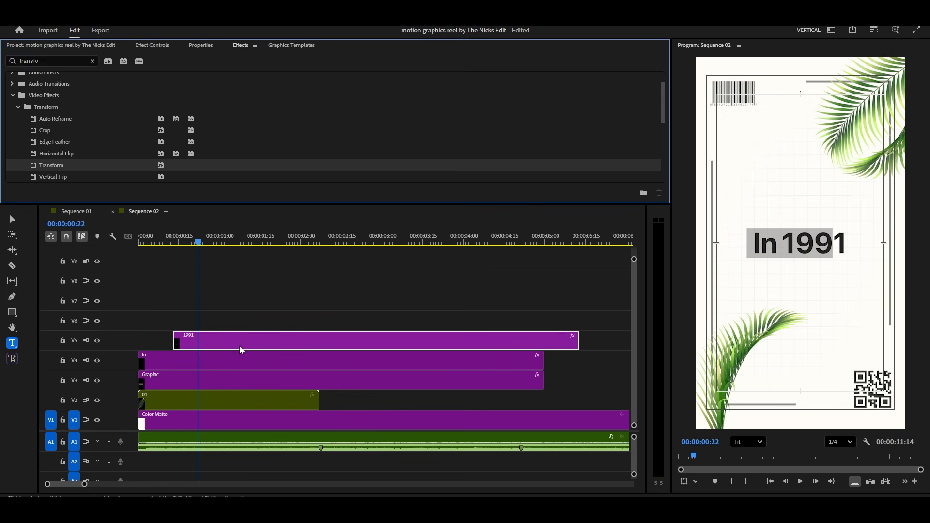
Step: Enable keyframes for the 1991 clip's Transform Position and Opacity at 00:00:00:22, and shift both keyframes forward along the clip
left_click(161, 45)
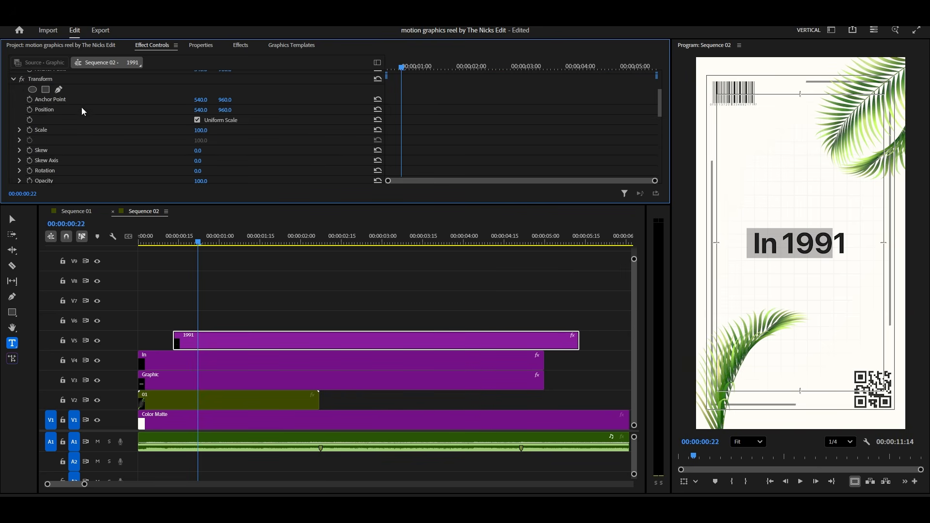
left_click(30, 110)
left_click(29, 181)
scroll(420, 100, "down", 2)
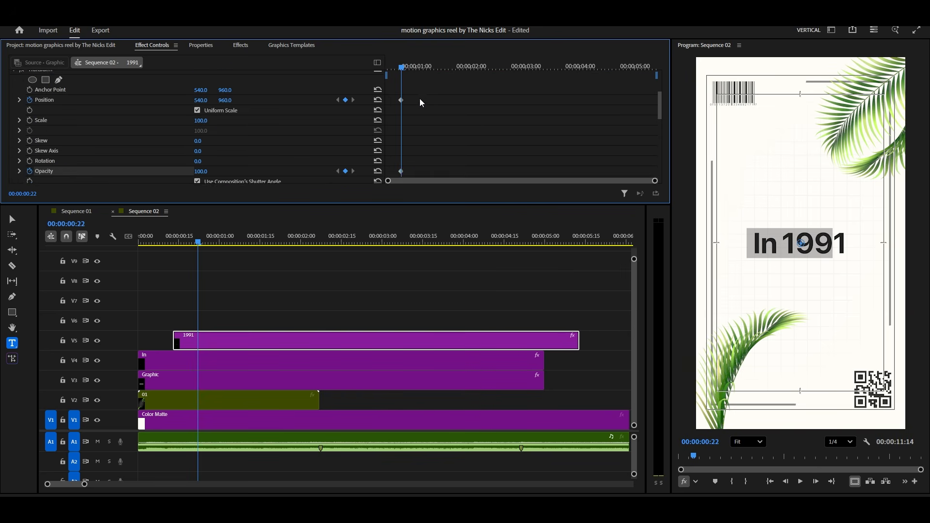
left_click_drag(401, 164, 439, 164)
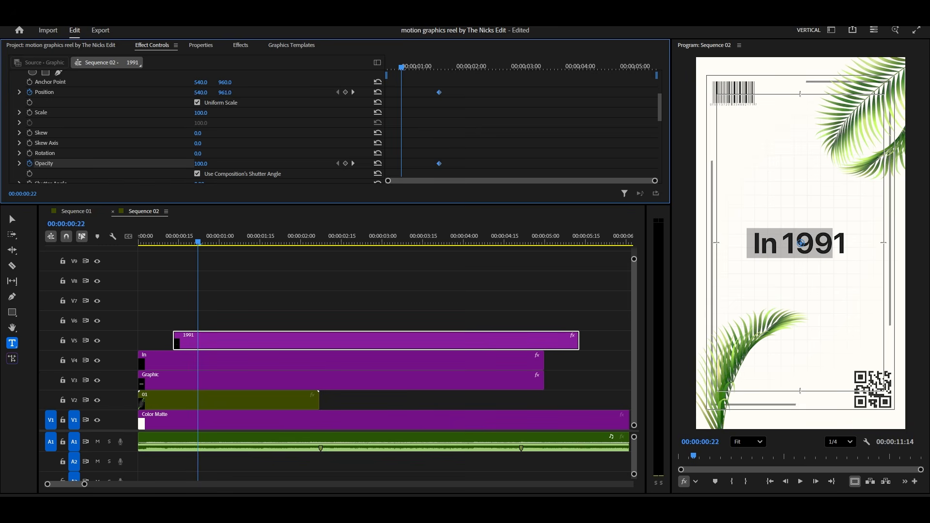
Step: Add starting keyframes to the 1991 clip's Transform effect with vertical position 1129 and opacity 0
left_click_drag(801, 242, 801, 273)
scroll(196, 176, "down", 1)
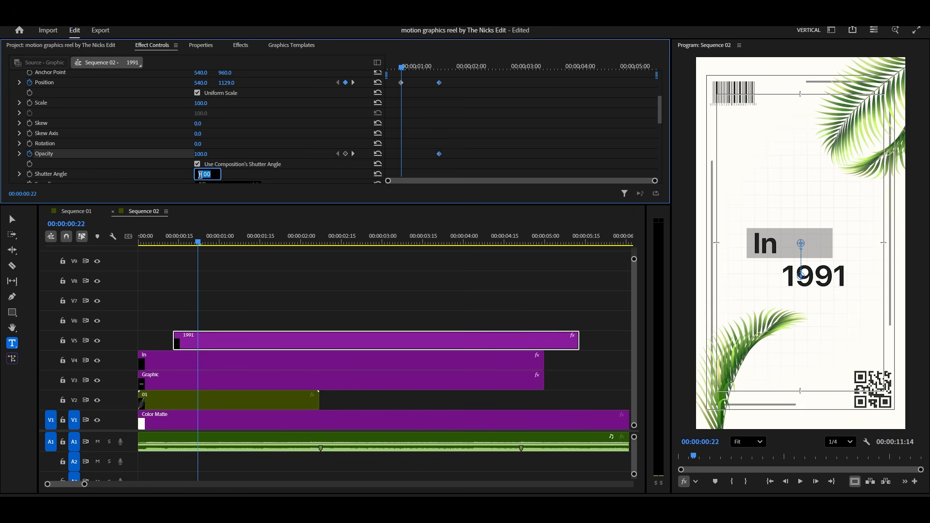
left_click(200, 154)
type("0")
key("Return")
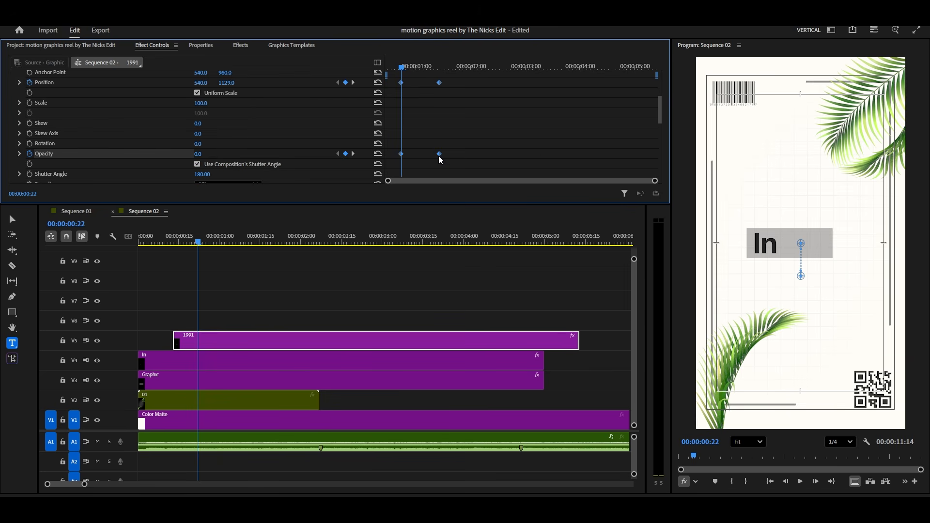
Step: Ease the 1991 clip's Position and Opacity keyframes in and out, and steepen the Opacity speed curve
right_click(439, 156)
mouse_move(484, 235)
left_click(561, 293)
right_click(438, 155)
left_click(561, 303)
left_click(439, 136)
left_click(19, 153)
scroll(439, 118, "down", 2)
left_click_drag(410, 165, 430, 166)
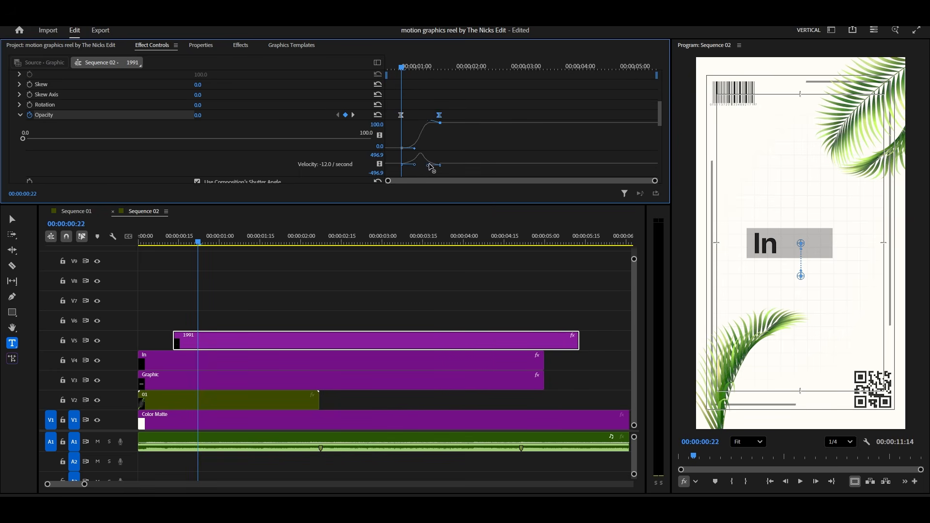
Step: Spread the 1991 clip's Position keyframes from the clip start to about 00:00:03:00 and preview the movement
scroll(405, 116, "up", 2)
left_click_drag(507, 92, 528, 92)
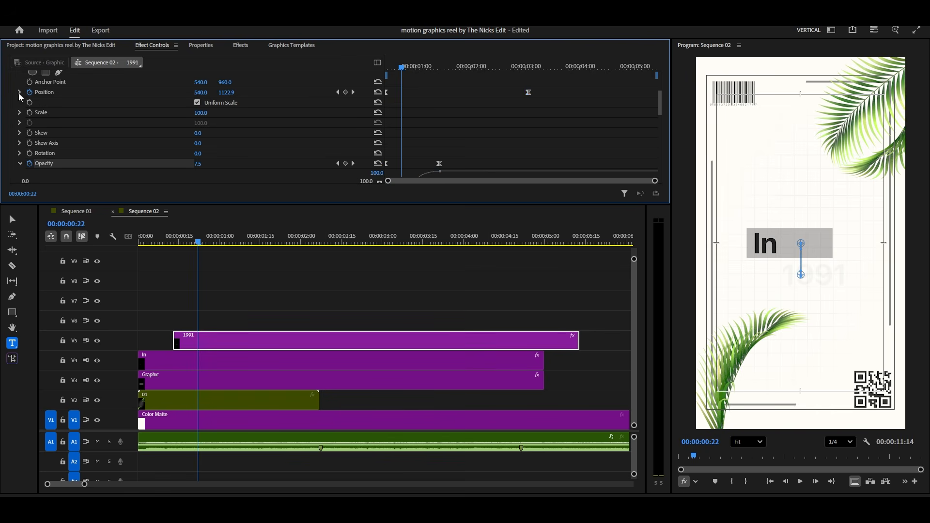
left_click(19, 92)
key("space")
scroll(390, 122, "down", 3)
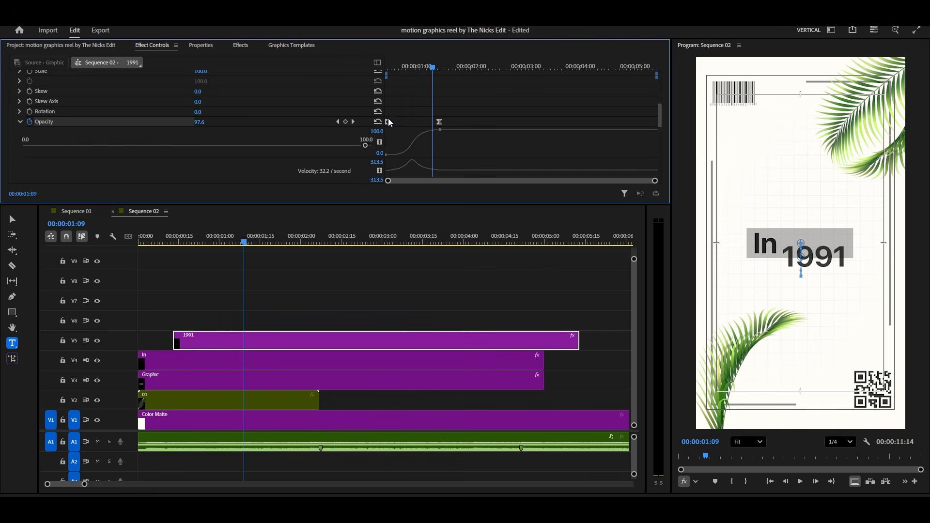
Step: Move the 1991 clip's final Opacity keyframe to about 00:00:02:00 and refine the fade's speed curve
left_click_drag(398, 172, 401, 172)
left_click_drag(432, 67, 420, 69)
left_click_drag(440, 123, 472, 122)
left_click_drag(407, 171, 414, 171)
left_click_drag(419, 67, 441, 67)
left_click_drag(442, 171, 421, 171)
Step: Copy the Transform effect from the 1991 clip and paste it onto the In clip on V4
scroll(421, 157, "up", 3)
left_click_drag(406, 66, 461, 68)
scroll(467, 109, "up", 4)
left_click(19, 112)
right_click(45, 78)
left_click(79, 118)
left_click(187, 358)
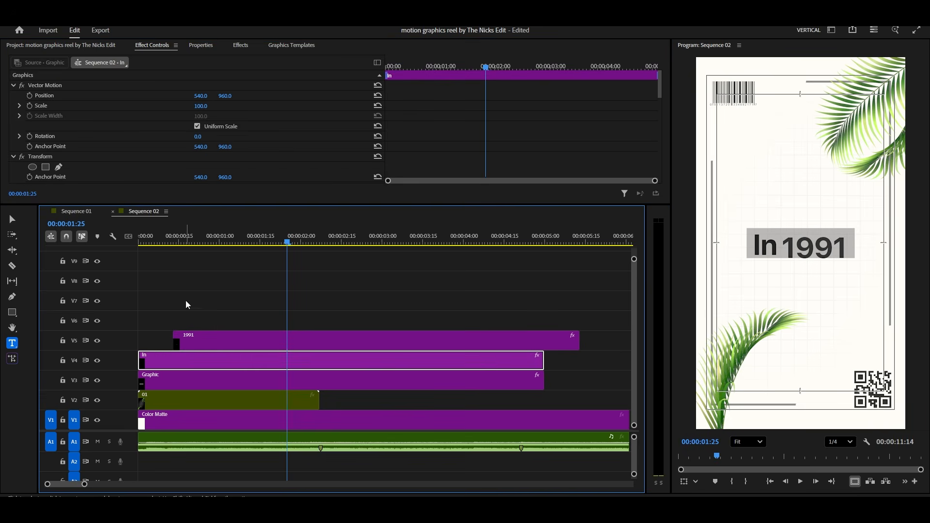
Step: Move the final Position keyframes of the 1991 and In clips back to about 00:00:02:05
left_click(149, 242)
left_click_drag(149, 243, 318, 246)
left_click(334, 340)
scroll(594, 133, "down", 3)
left_click_drag(528, 110, 479, 125)
left_click(272, 361)
scroll(528, 147, "down", 3)
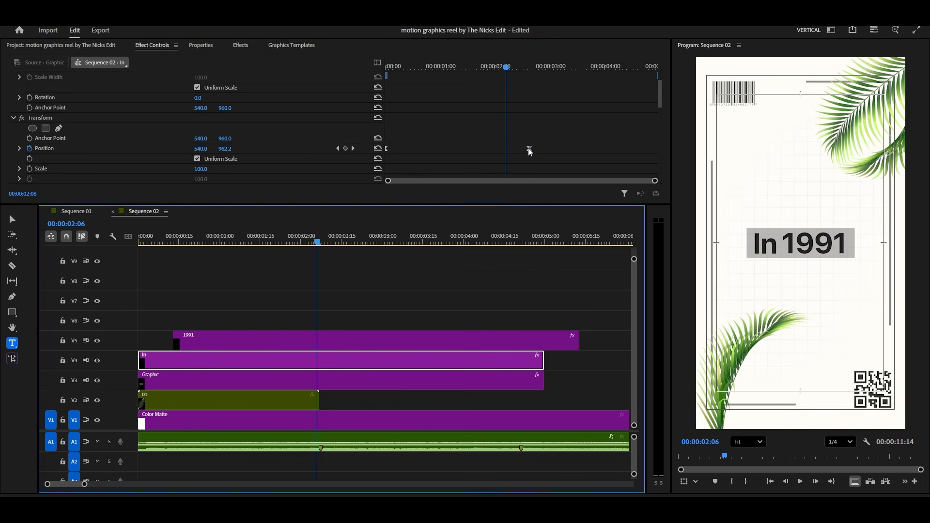
Step: Play the title animation from the start and move the 1991 clip on V5 to begin at about 00:00:00:05
left_click(151, 245)
key("space")
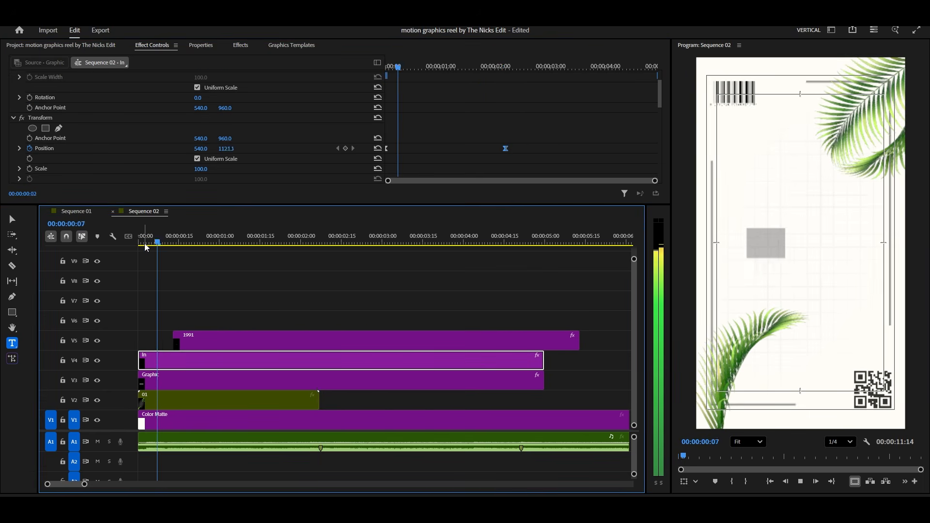
left_click_drag(238, 341, 216, 339)
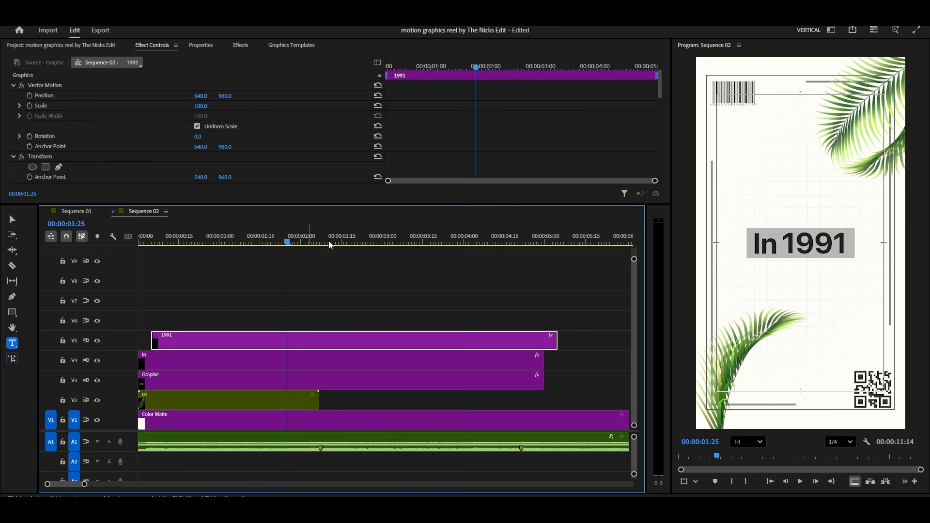
Step: Shorten the In clip's rise by moving its final Position keyframe closer to the clip start
left_click(297, 369)
left_click(449, 137)
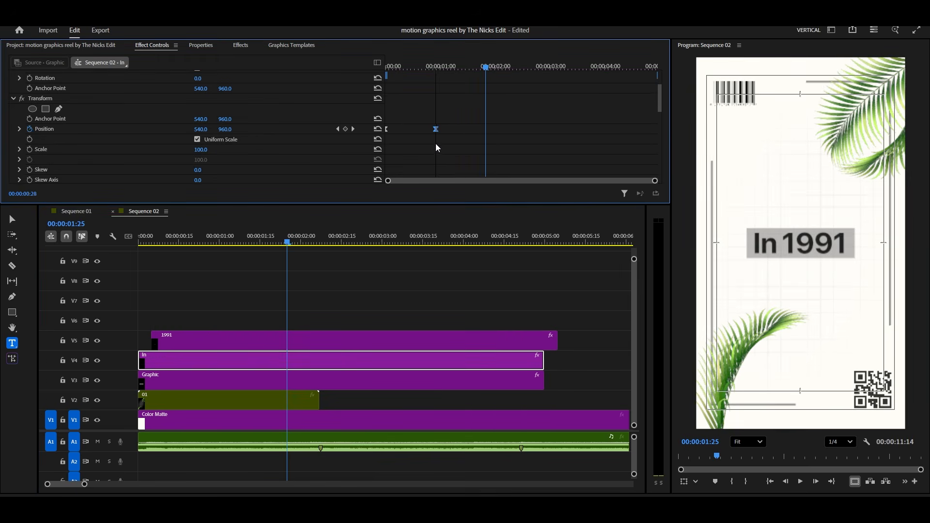
left_click_drag(472, 142, 425, 156)
scroll(441, 85, "up", 1)
left_click_drag(444, 73, 460, 82)
Step: Shorten the 1991 clip's rise by bringing its final Position keyframe closer to the clip start, and check the motion
left_click(315, 333)
scroll(478, 127, "down", 5)
left_click_drag(478, 152, 441, 154)
left_click_drag(410, 68, 455, 69)
Step: Cut the 1991, In and rectangle clips at the end of the nested 01 clip and delete the excess
left_click_drag(315, 239, 322, 243)
left_click_drag(341, 294, 360, 381)
key("ctrl+k")
left_click_drag(370, 291, 360, 385)
key("Delete")
Step: Open the nested 01 sequence at 00:00:01:13 and enlarge its video track area to show every layer
left_click_drag(176, 247, 255, 254)
double_click(260, 398)
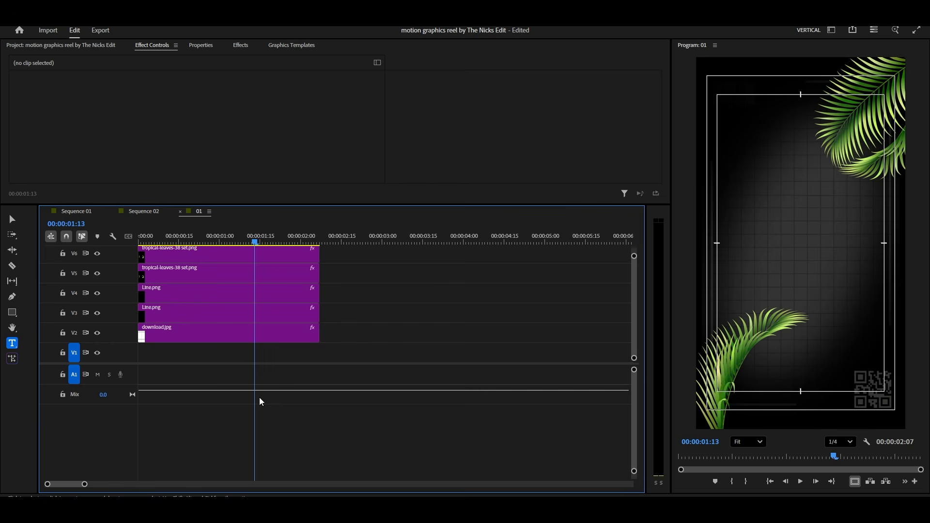
left_click_drag(130, 363, 136, 451)
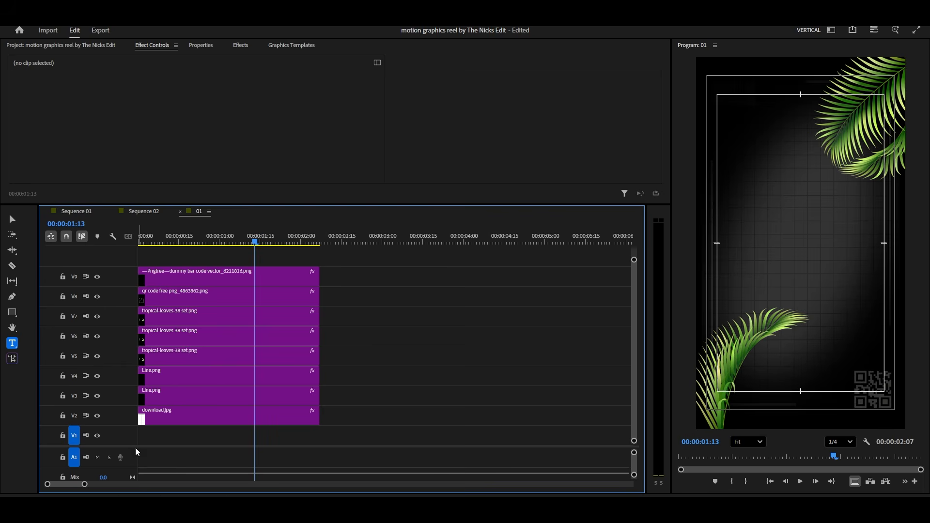
Step: Move the V5 leaf clip's anchor point to the base of the lower-left leaf and set its position to 70.5, 1887.5
left_click(220, 354)
scroll(431, 145, "down", 3)
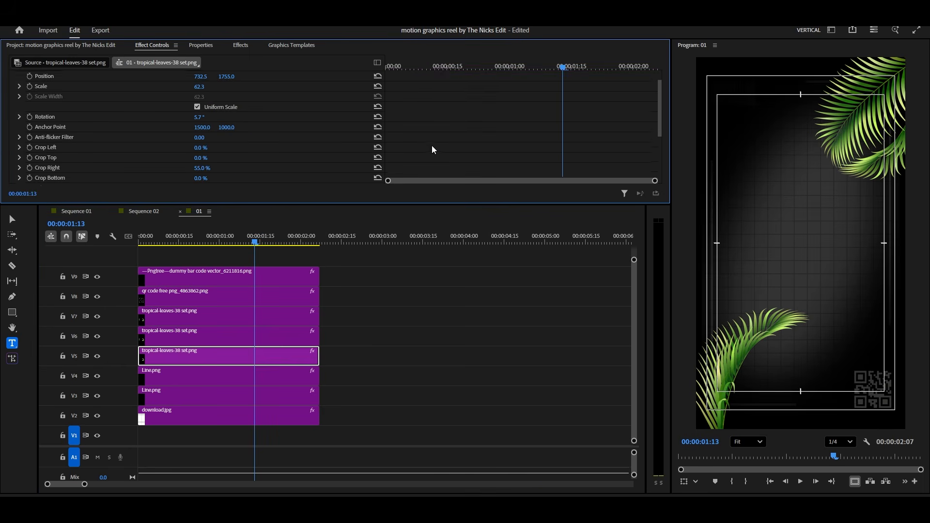
scroll(429, 143, "up", 3)
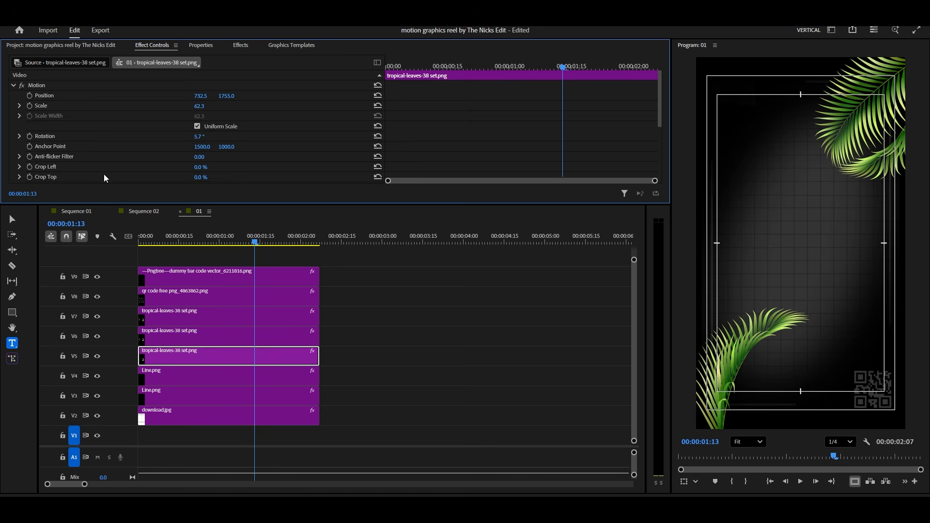
left_click_drag(199, 137, 206, 136)
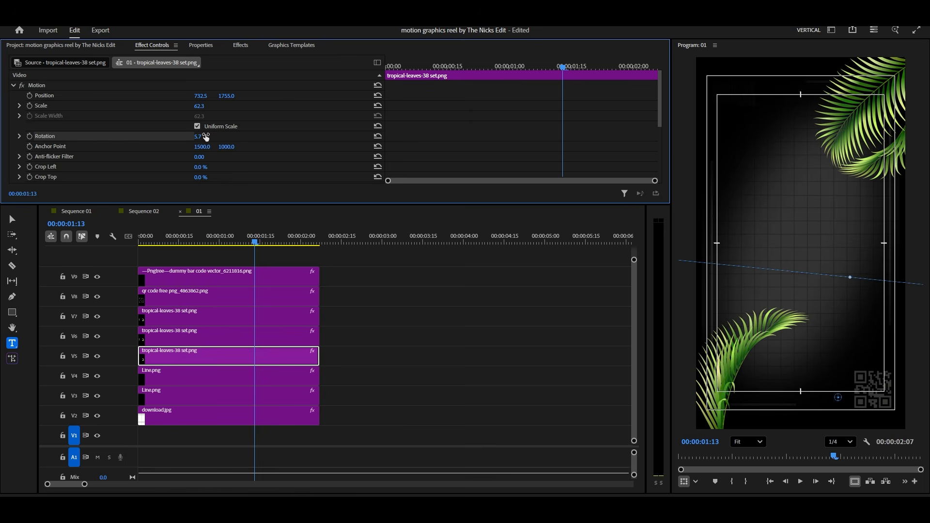
left_click(839, 399)
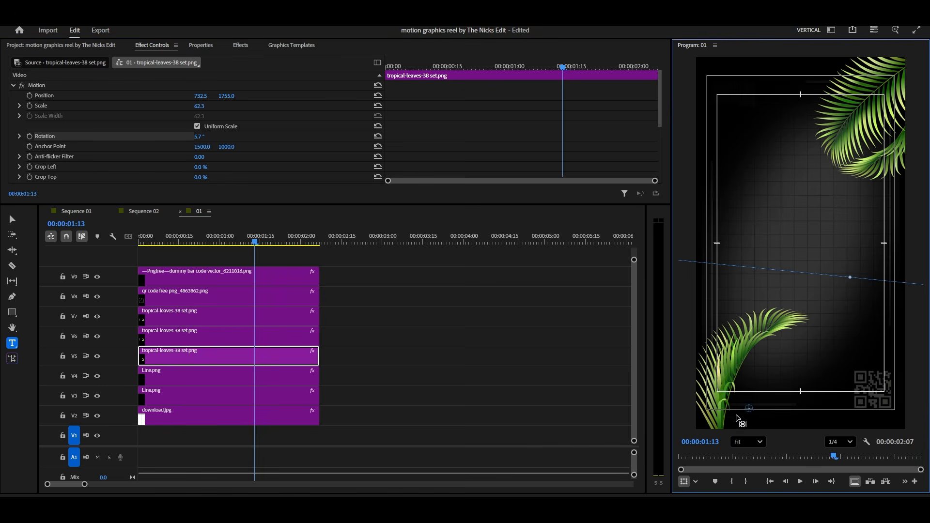
left_click_drag(207, 99, 212, 95)
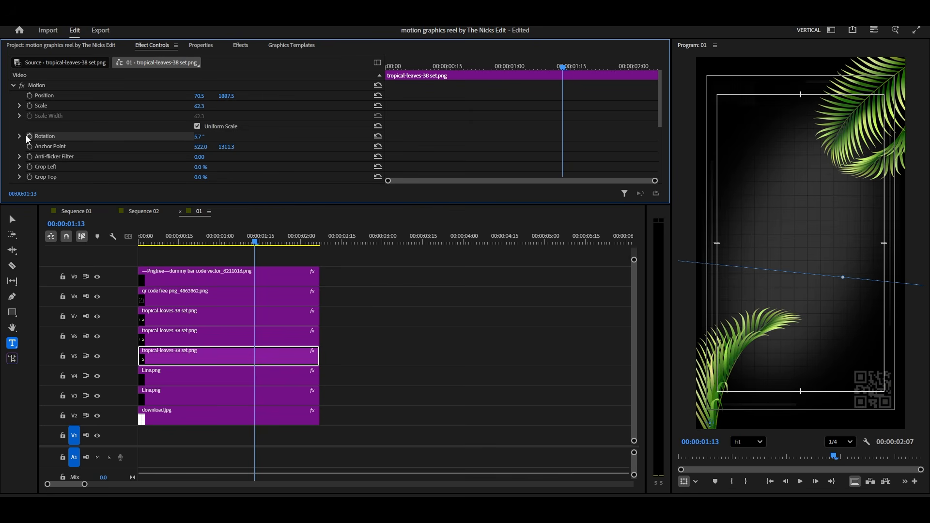
Step: Keyframe the V5 leaf's rotation from -13.3° at 00:00:00:09 to 5.7° at 00:00:01:13, with Ease In on the final keyframe
left_click(422, 67)
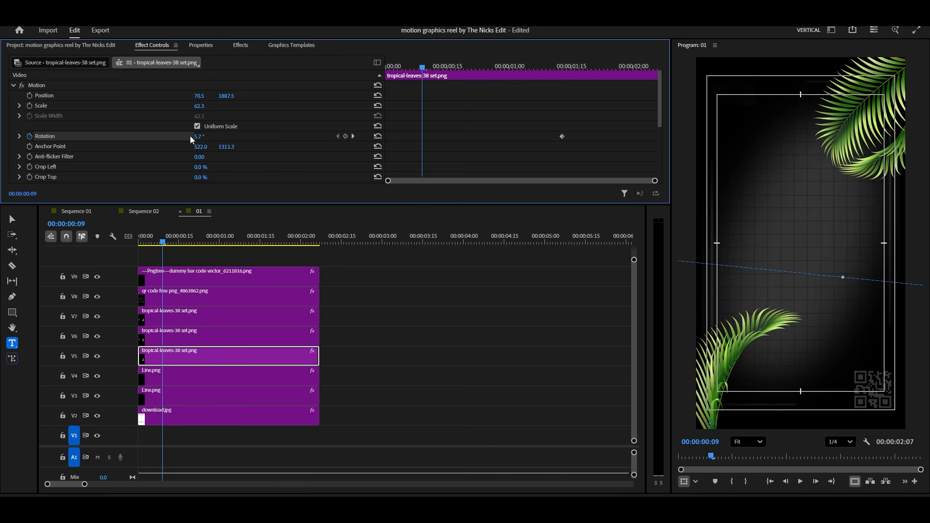
left_click_drag(199, 137, 191, 137)
right_click(561, 136)
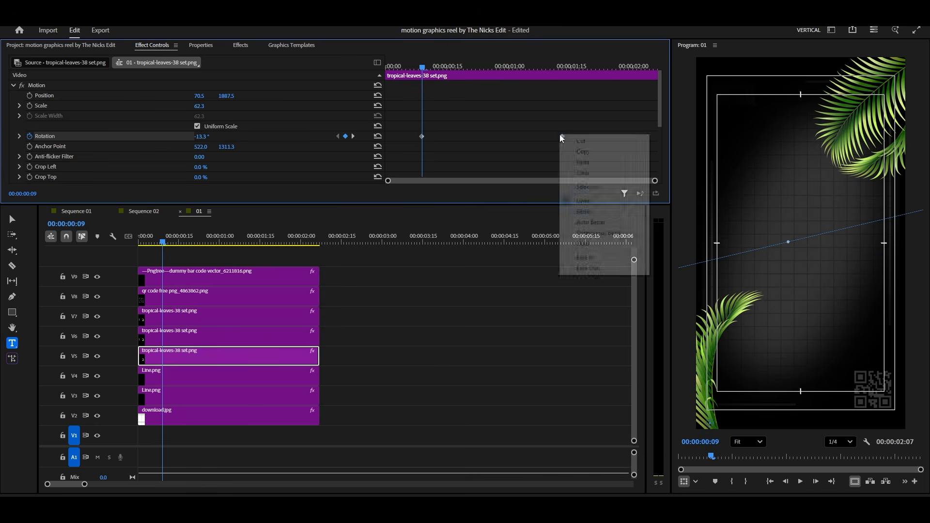
left_click(611, 260)
left_click(19, 136)
scroll(466, 123, "down", 2)
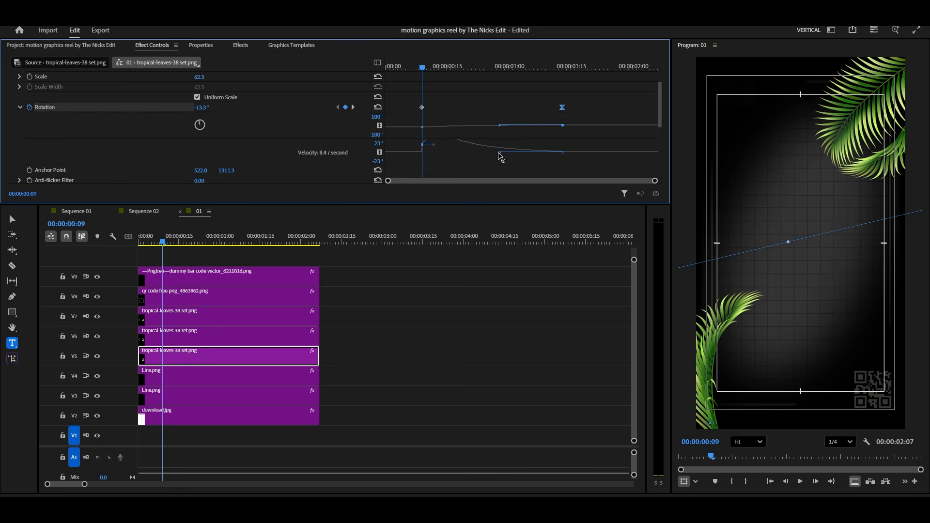
Step: Move the V5 leaf's first Rotation keyframe to the clip start and its last one close to the clip end
left_click_drag(422, 107, 386, 107)
left_click_drag(388, 68, 599, 68)
left_click_drag(562, 107, 645, 108)
Step: Move the V6 leaf clip's anchor point to the leaf's base at the frame's right edge and reposition the leaf there
left_click(193, 342)
left_click_drag(853, 141, 850, 146)
left_click_drag(203, 136, 207, 137)
left_click_drag(807, 96, 919, 100)
left_click_drag(203, 136, 202, 137)
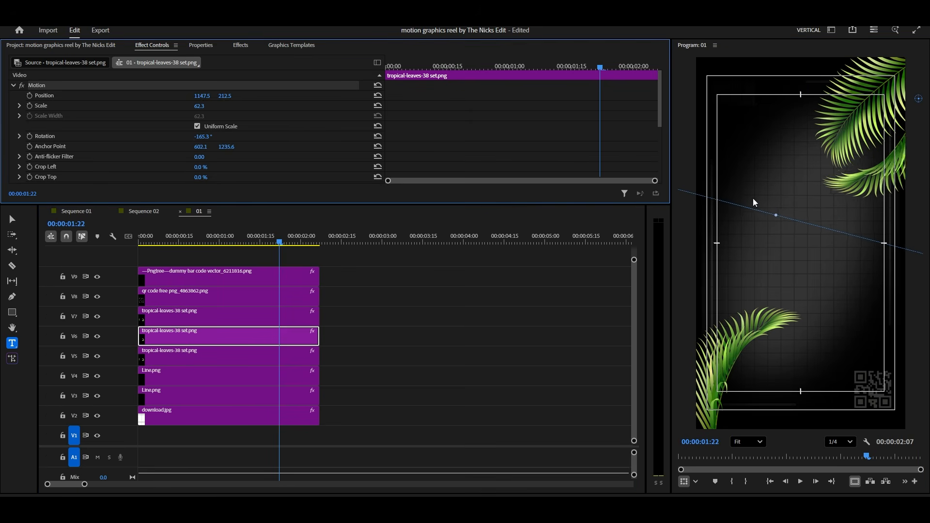
left_click_drag(852, 188, 855, 177)
Step: Animate the V6 leaf's rotation from -153.3° at the clip start to -165.3° at 00:00:01:22, easing into the last keyframe
left_click(29, 137)
left_click(430, 69)
left_click_drag(201, 137, 206, 136)
right_click(599, 137)
left_click(630, 260)
scroll(479, 149, "down", 3)
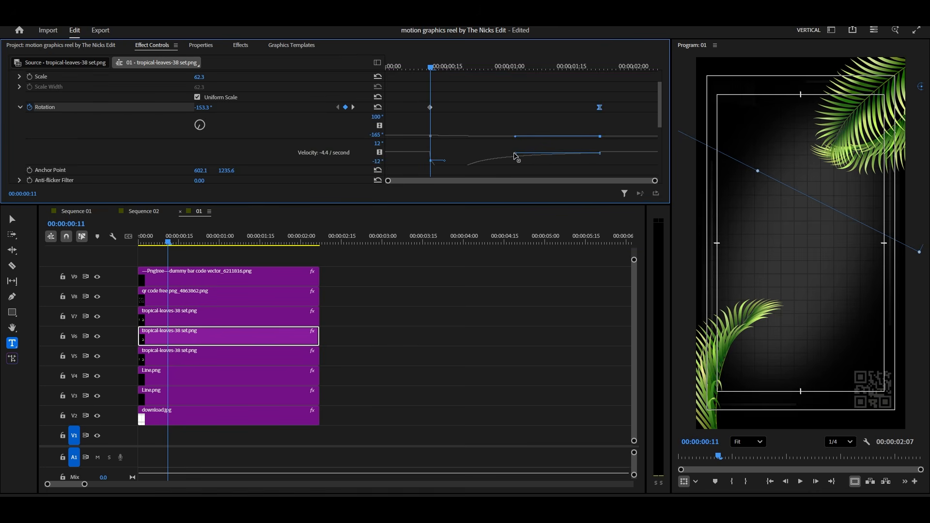
left_click_drag(430, 88, 379, 83)
key("space")
Step: Move the V7 leaf clip's anchor point to the leaf's base near the frame's upper-right corner and adjust its rotation
left_click(202, 316)
key("space")
scroll(240, 167, "down", 1)
scroll(241, 167, "up", 1)
left_click_drag(201, 136, 199, 136)
left_click_drag(919, 166, 910, 92)
left_click_drag(209, 138, 206, 137)
Step: Keyframe the V7 leaf's rotation with -118.5° at 00:00:00:12, apply Ease In to the last keyframe and sharpen its velocity curve
left_click(30, 136)
left_click(435, 67)
right_click(496, 136)
left_click(518, 262)
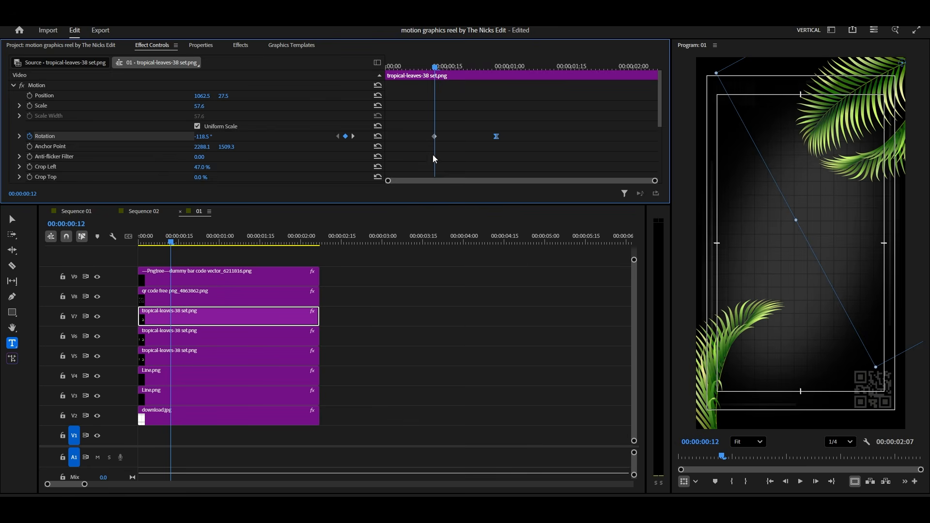
left_click(19, 136)
scroll(486, 131, "down", 2)
left_click_drag(486, 162, 465, 163)
scroll(461, 162, "down", 1)
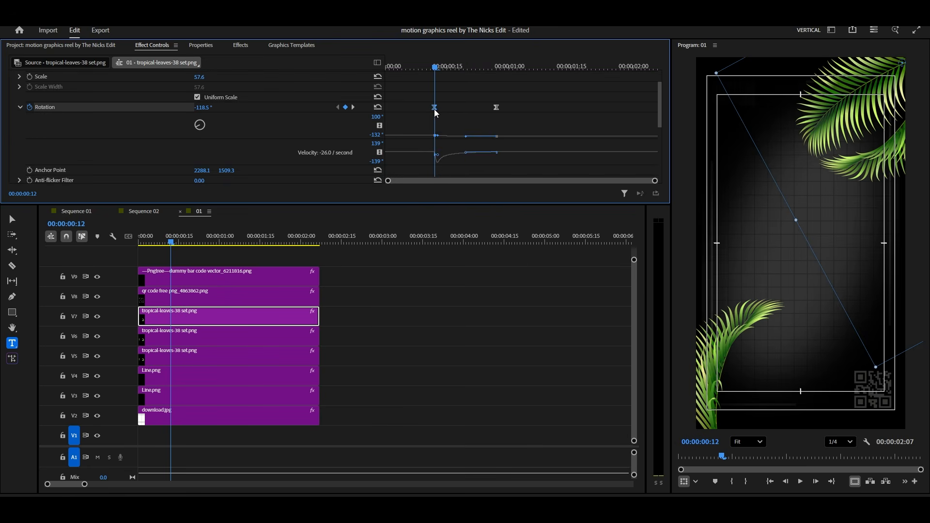
Step: Stretch the V7 leaf's rotation by moving its keyframes to the clip start and near the clip end, then preview the motion
left_click_drag(435, 108, 388, 108)
left_click(139, 243)
key("space")
key("space")
left_click_drag(496, 108, 633, 136)
left_click(285, 334)
left_click(139, 244)
key("space")
key("space")
Step: Return to Sequence 02 and place the Taj Mahal image on V2 directly after the nested 01 clip
left_click(180, 212)
scroll(306, 358, "up", 1)
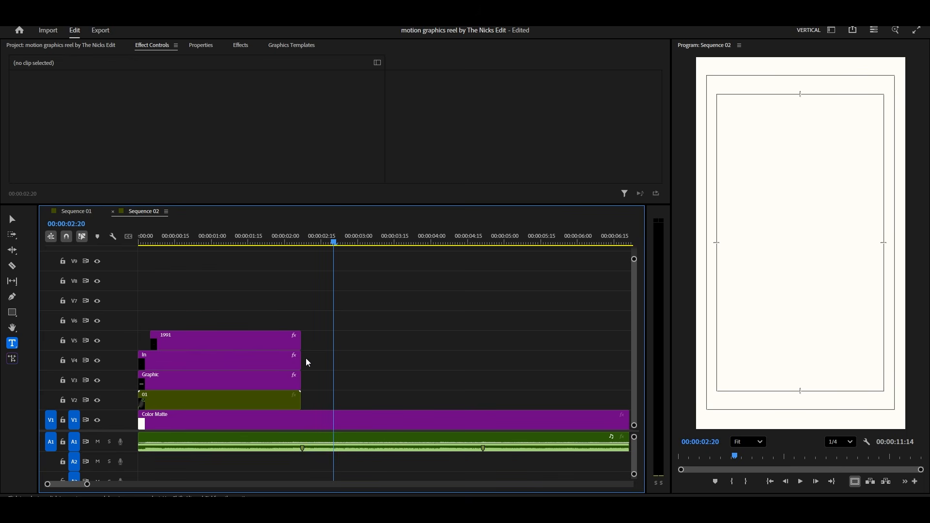
left_click(71, 45)
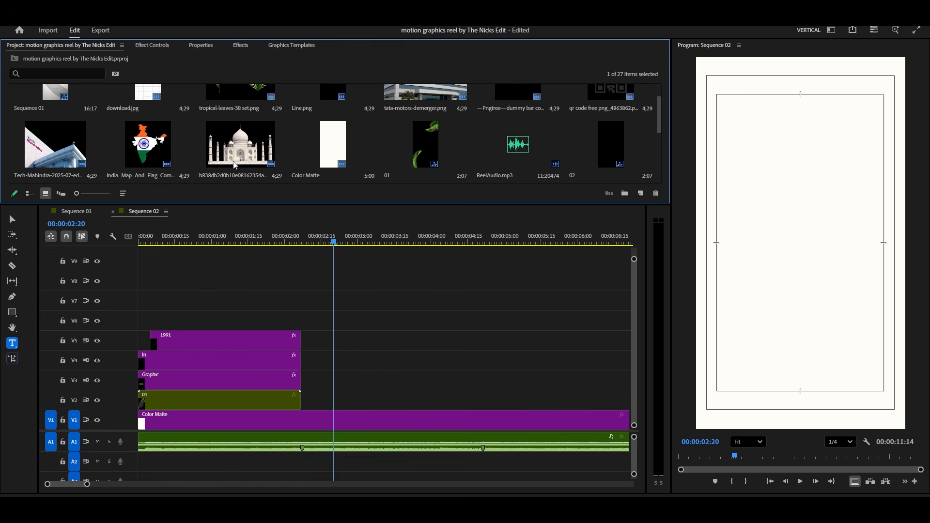
left_click_drag(269, 165, 308, 398)
Step: Cut the Taj Mahal clip at the audio marker at 00:00:04:21 and delete the excess
left_click_drag(456, 248, 484, 252)
left_click(495, 406)
key("ctrl+k")
left_click(497, 405)
key("Delete")
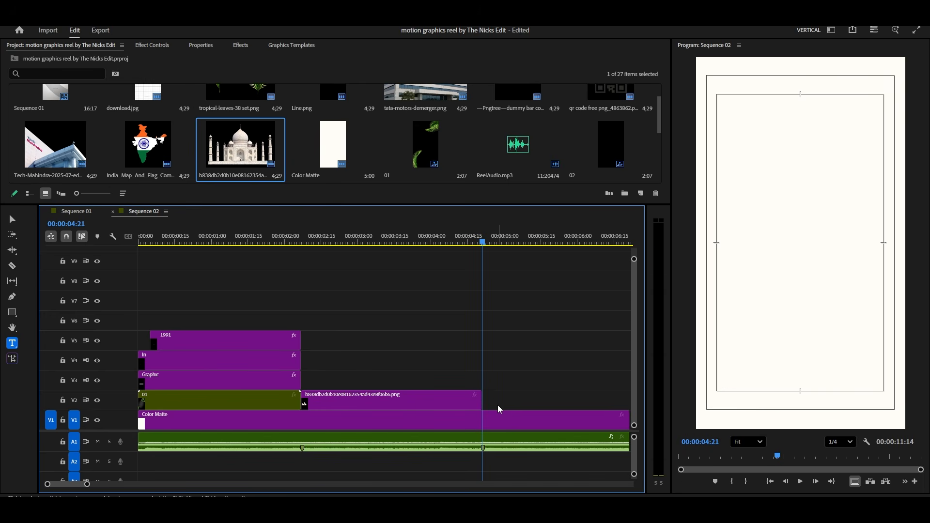
Step: At 00:00:04:13, scale the Taj Mahal image to 51 and place it in the frame's lower-right corner at 935, 1485
key("minus")
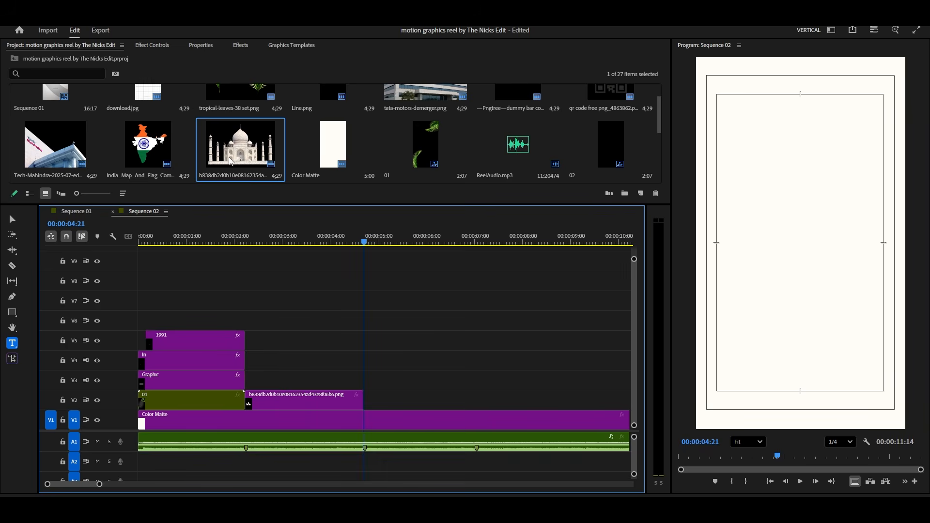
key("Left")
key("Left")
key("Left")
key("Left")
key("Left")
key("Left")
key("Left")
key("Left")
left_click(320, 402)
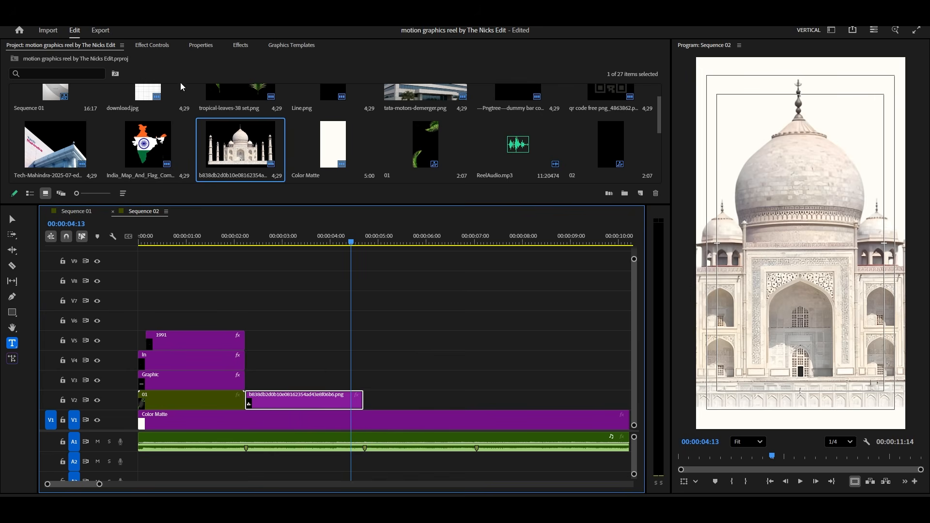
left_click(158, 47)
left_click_drag(199, 107, 174, 106)
left_click_drag(773, 224, 849, 325)
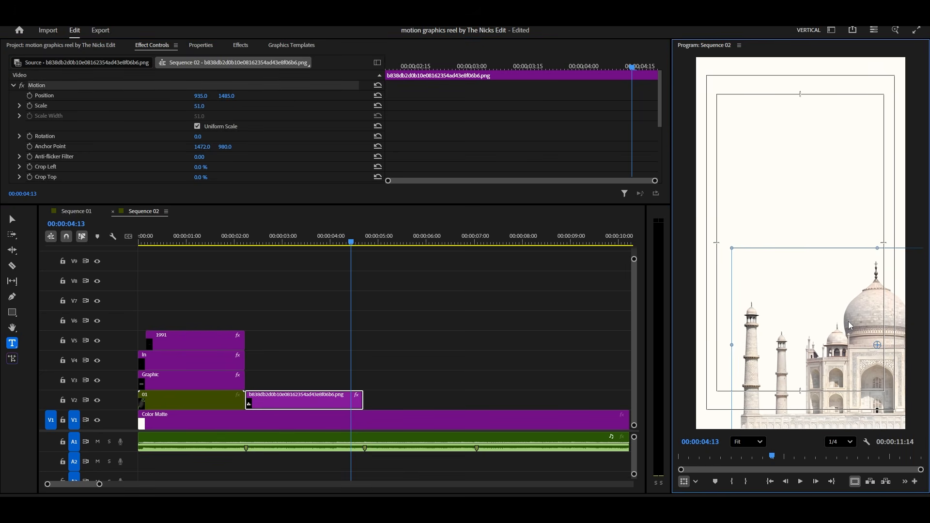
Step: Add the India map image on V3 above the Taj Mahal clip, tilt it in the frame's upper-left corner and trim it to match
left_click(60, 45)
left_click_drag(146, 146, 250, 380)
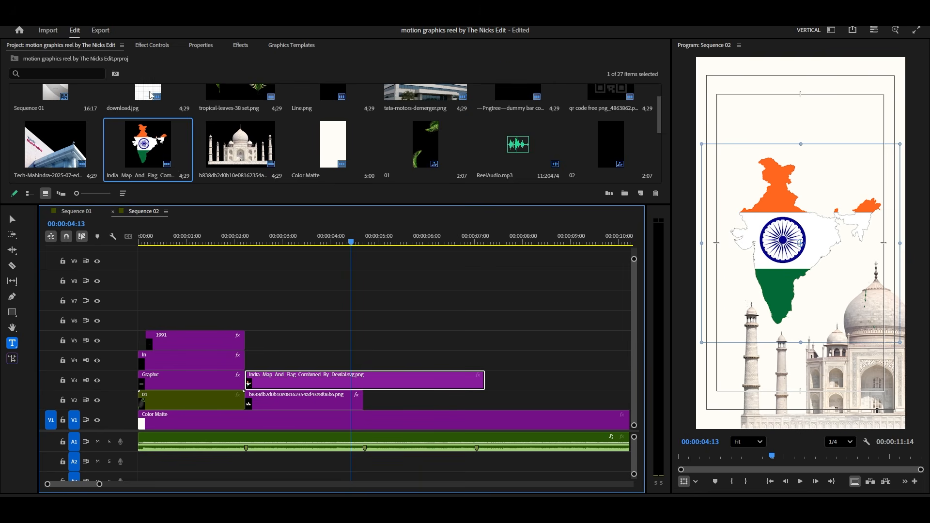
left_click(154, 47)
left_click_drag(787, 288, 734, 179)
left_click_drag(851, 238, 840, 263)
left_click_drag(800, 208, 791, 193)
left_click_drag(824, 255, 819, 245)
left_click_drag(789, 205, 796, 201)
left_click_drag(490, 385, 363, 384)
Step: Add the barcode image on V4, shrink it into the frame's upper-right corner and trim it to the India map clip's end
left_click(61, 45)
scroll(381, 144, "up", 1)
left_click_drag(517, 118, 247, 360)
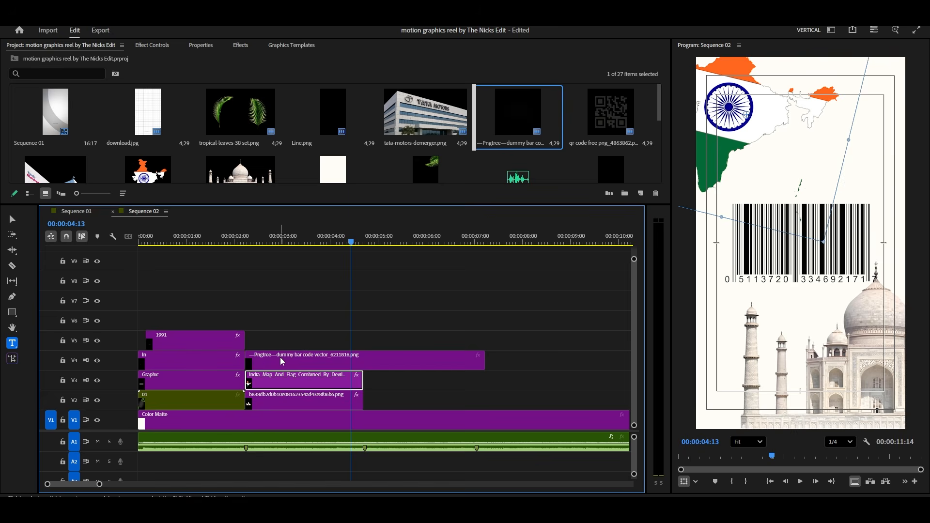
left_click(773, 276)
left_click_drag(797, 248, 868, 94)
left_click_drag(484, 361, 363, 360)
Step: Place the abstract grid mesh pattern image on V5 above the barcode clip
scroll(391, 144, "down", 3)
scroll(393, 148, "up", 2)
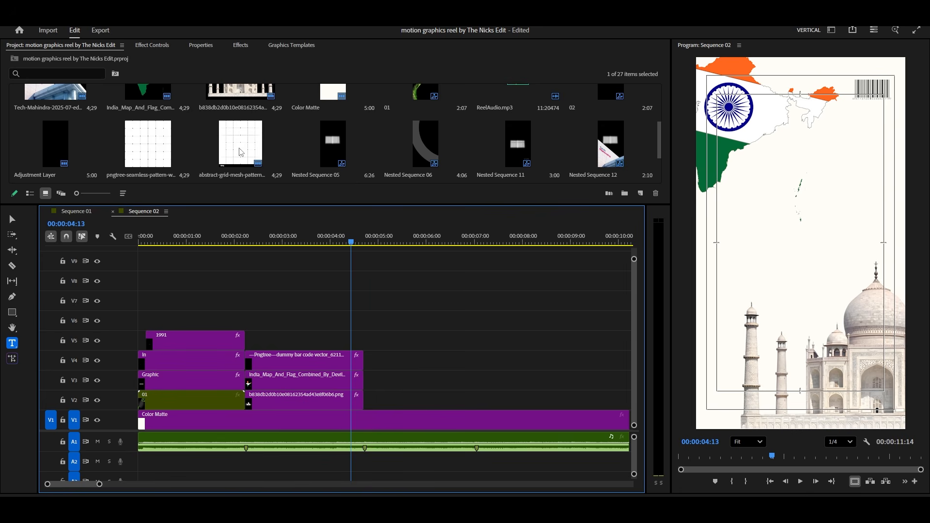
left_click_drag(241, 152, 271, 346)
left_click(279, 345)
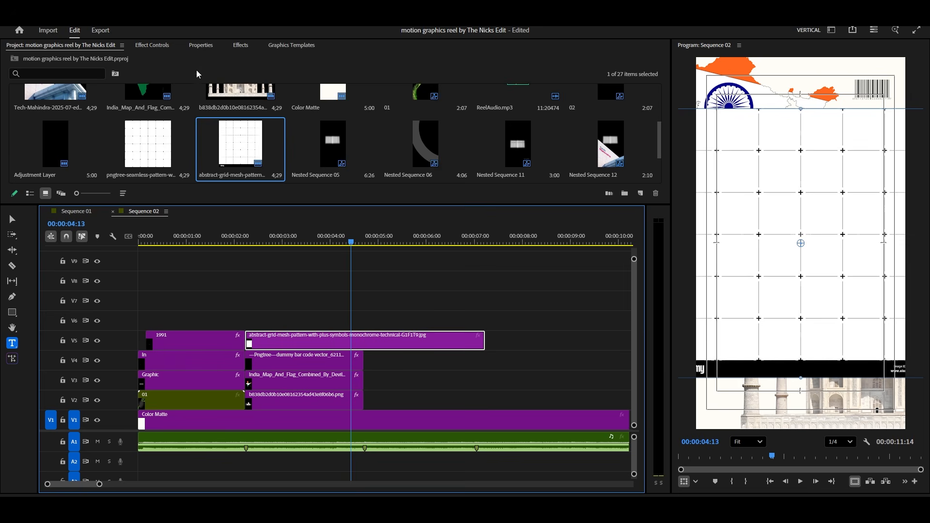
Step: Crop the grid image's bottom by 7%, scale it to 26.6 and position it at 390, 880
left_click(152, 45)
left_click_drag(199, 106, 183, 106)
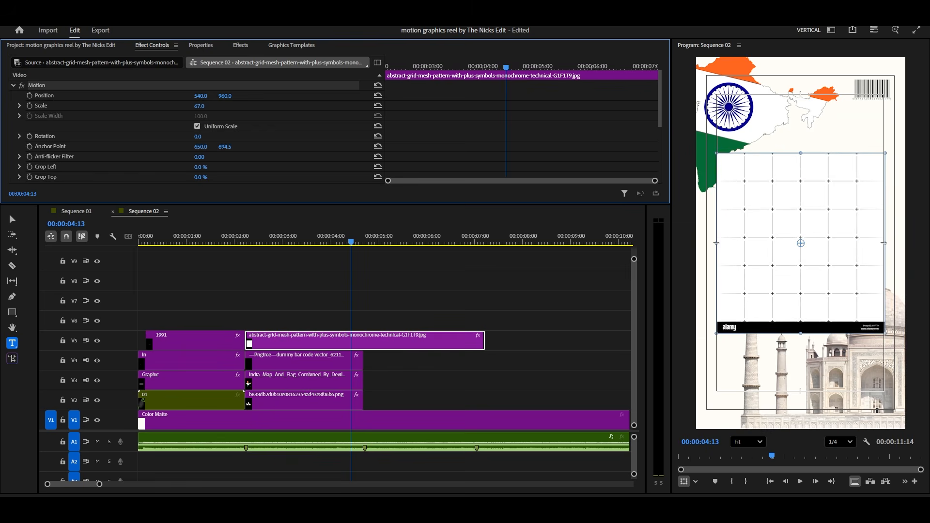
left_click(200, 176)
scroll(209, 152, "down", 2)
left_click_drag(206, 180, 207, 178)
left_click_drag(884, 243, 777, 242)
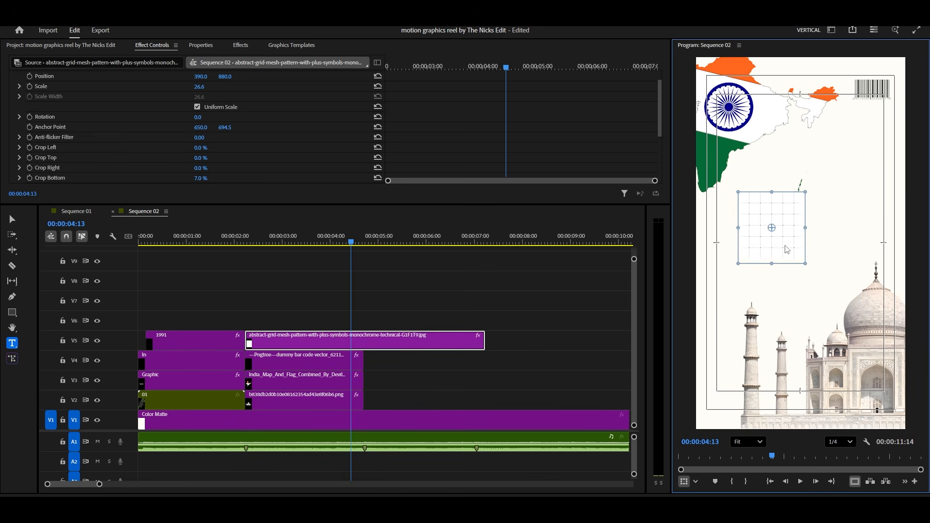
Step: Duplicate the grid clip onto V6 and place the copy beside the original grid to widen the pattern
left_click(400, 316)
left_click_drag(372, 336, 373, 321)
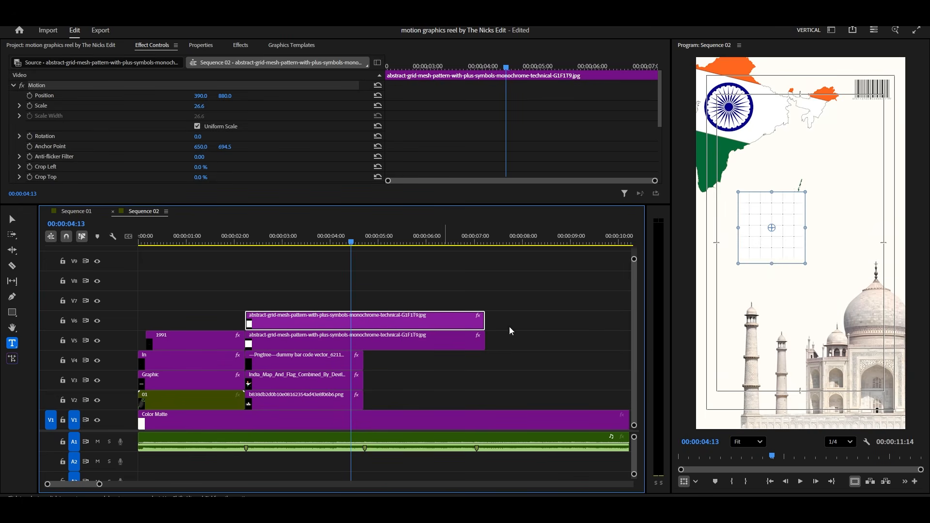
left_click_drag(761, 240, 821, 238)
Step: Set the blend mode of both grid clips to Darken
left_click(443, 317)
scroll(220, 147, "down", 4)
left_click(243, 137)
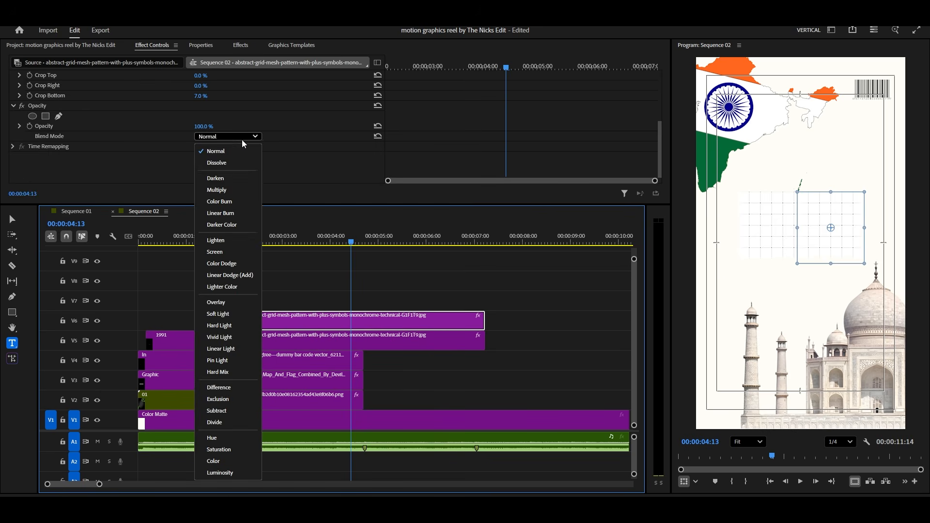
left_click(234, 180)
left_click(300, 344)
scroll(245, 167, "down", 5)
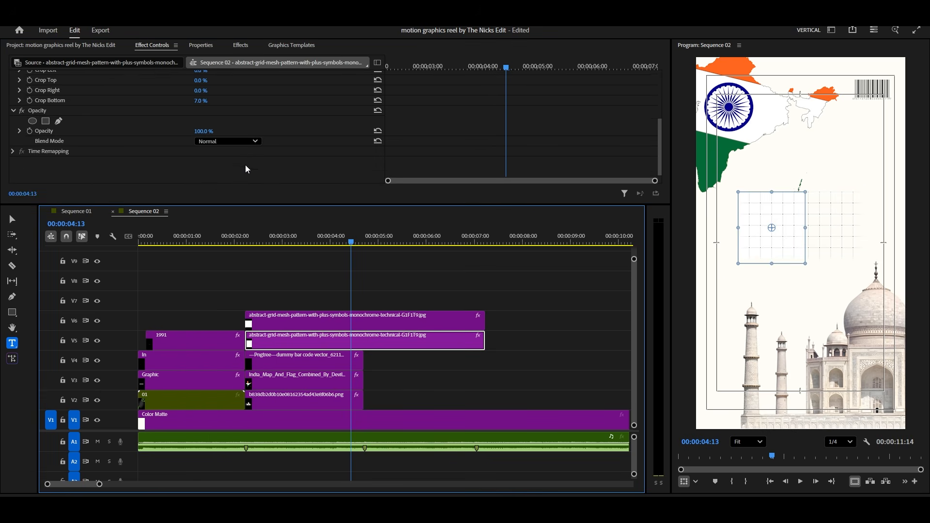
left_click(245, 169)
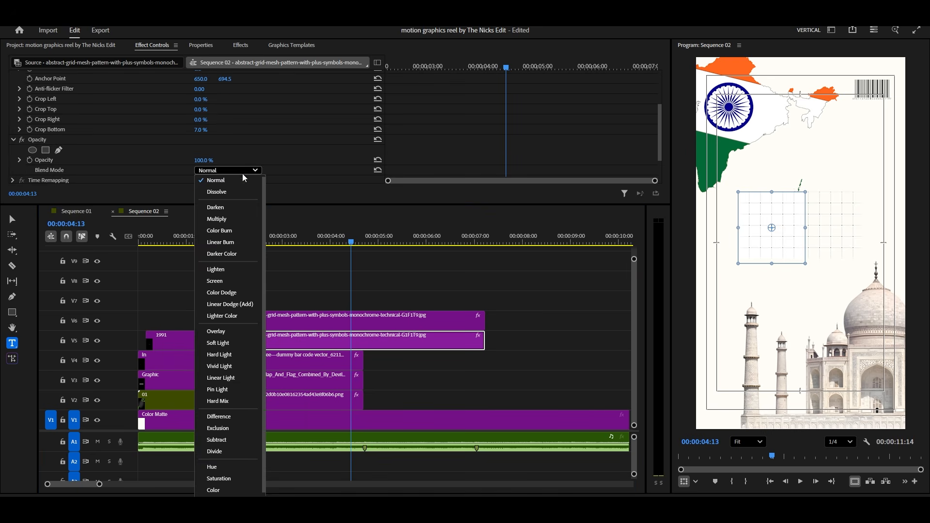
left_click(228, 211)
Step: Trim both grid clips to end together with the barcode clip
left_click(438, 300)
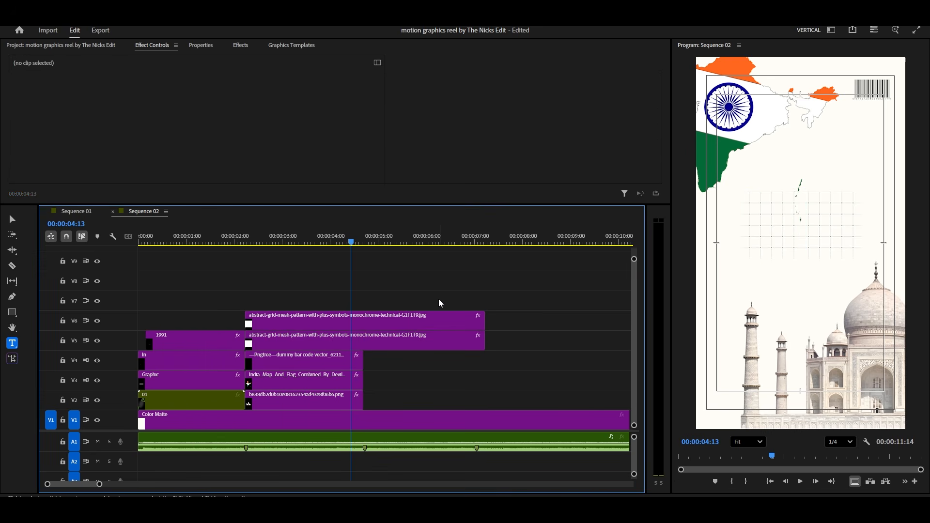
left_click_drag(504, 317, 363, 321)
left_click(439, 312)
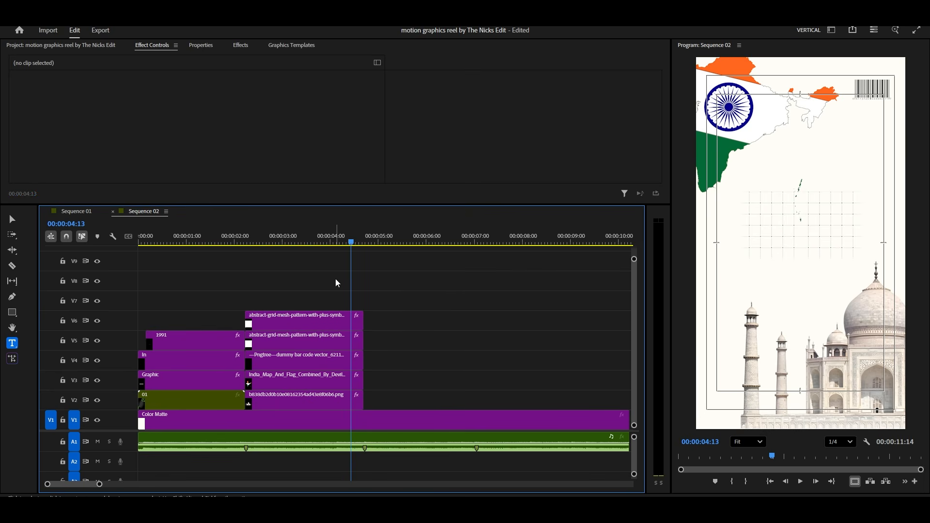
Step: Copy the 1991 title clip to V7 above the grids and extend it to the end of the clips below
left_click(179, 345)
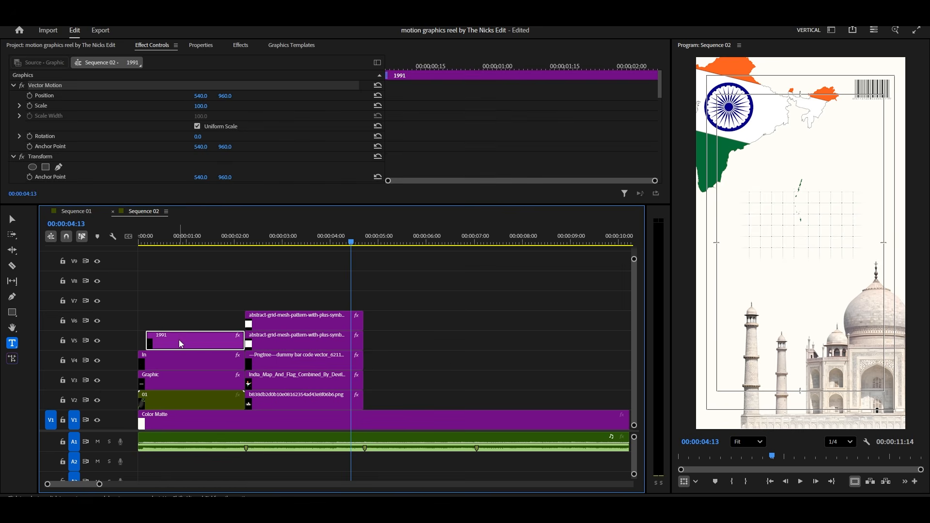
left_click_drag(179, 342, 274, 301)
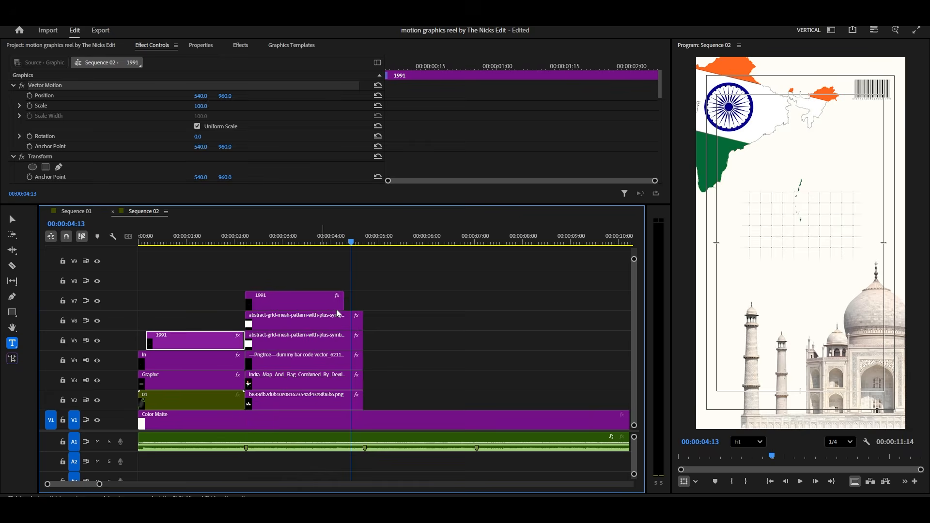
left_click_drag(344, 303, 364, 303)
left_click(350, 306)
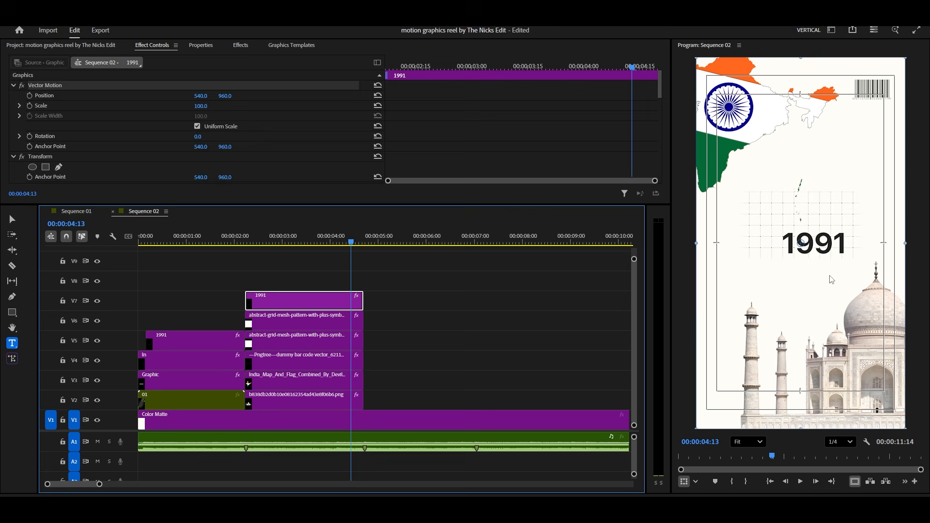
Step: Change the copied title's text to India
left_click(383, 345)
left_click(809, 241)
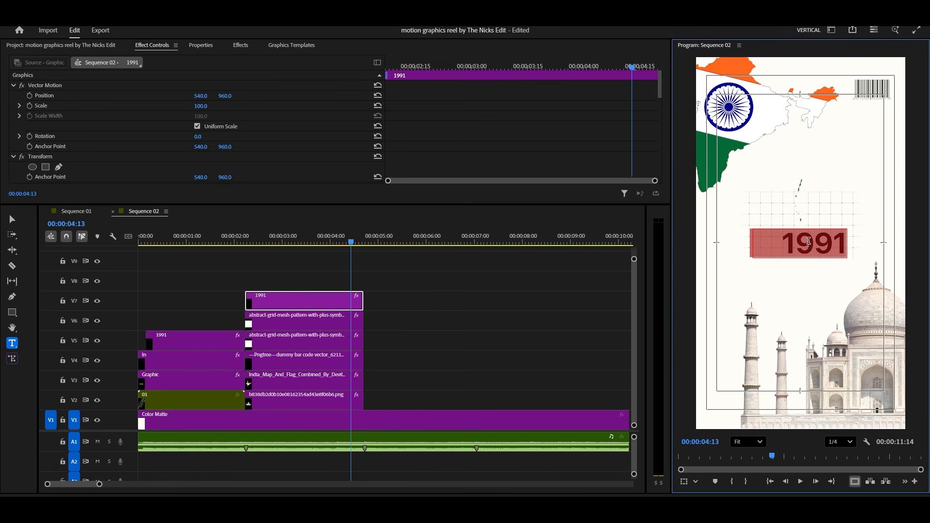
type("India")
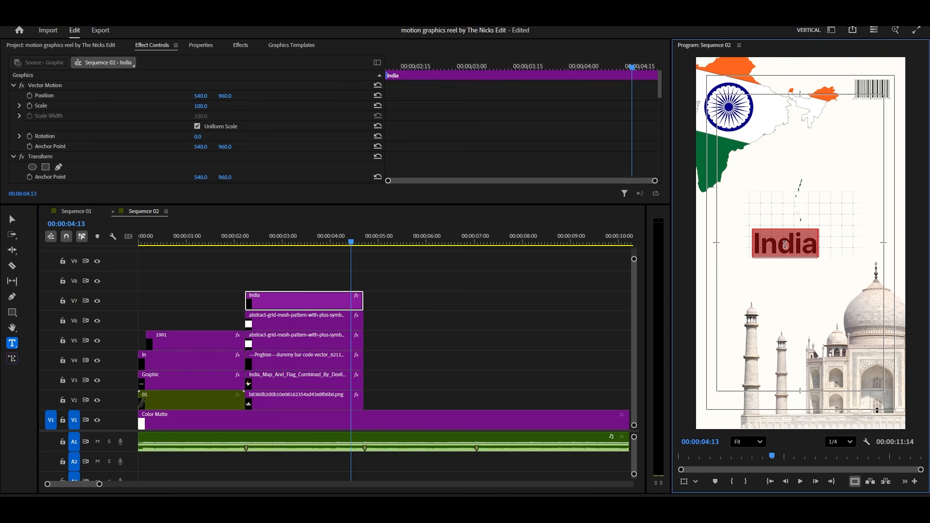
Step: Set the India title's fill colour to dark grey 4E4E4E
left_click(201, 45)
scroll(127, 161, "down", 5)
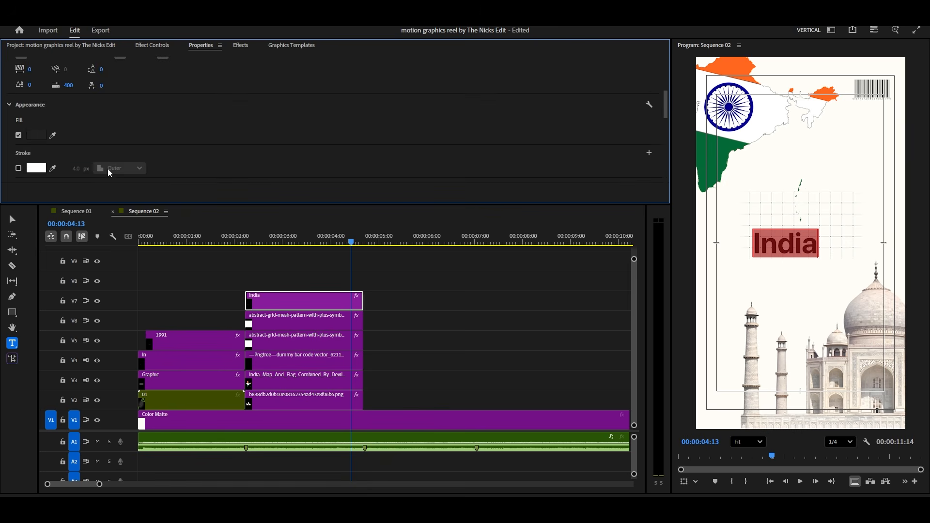
left_click(35, 138)
left_click_drag(358, 207, 346, 224)
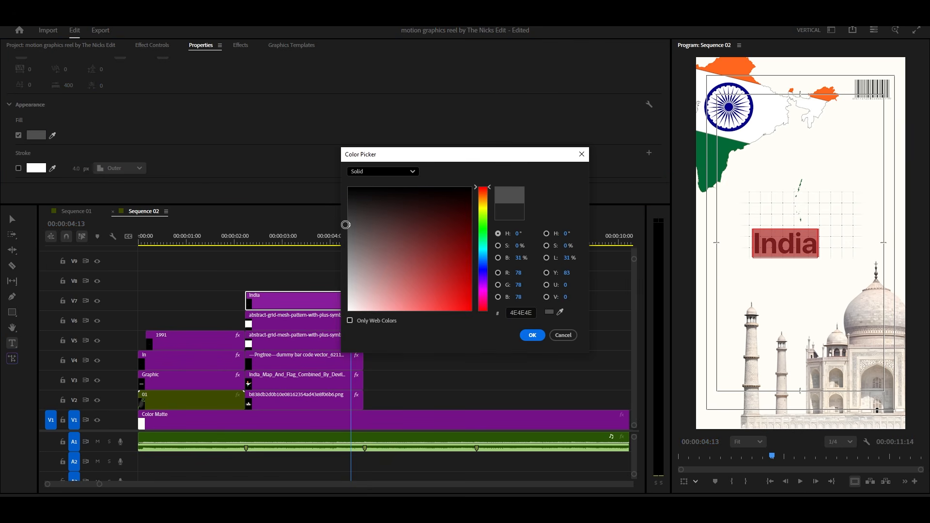
left_click(523, 335)
Step: Enlarge the India title's font size to 169 and glance at Sequence 01 for reference
scroll(298, 154, "up", 5)
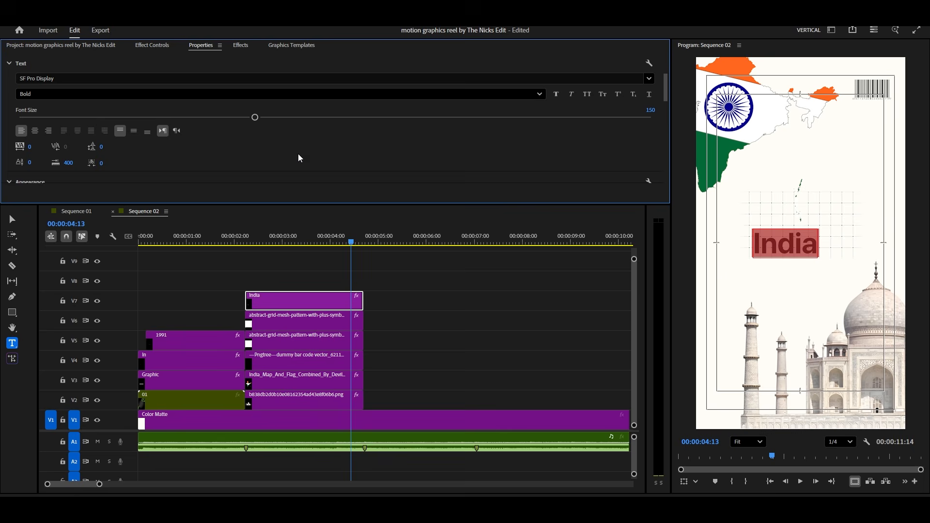
left_click_drag(257, 138, 287, 140)
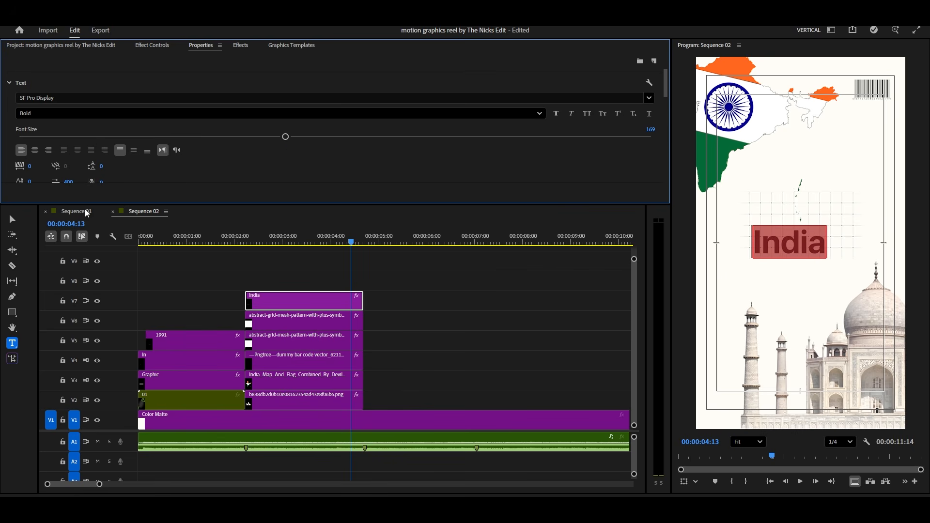
left_click(80, 211)
left_click(144, 212)
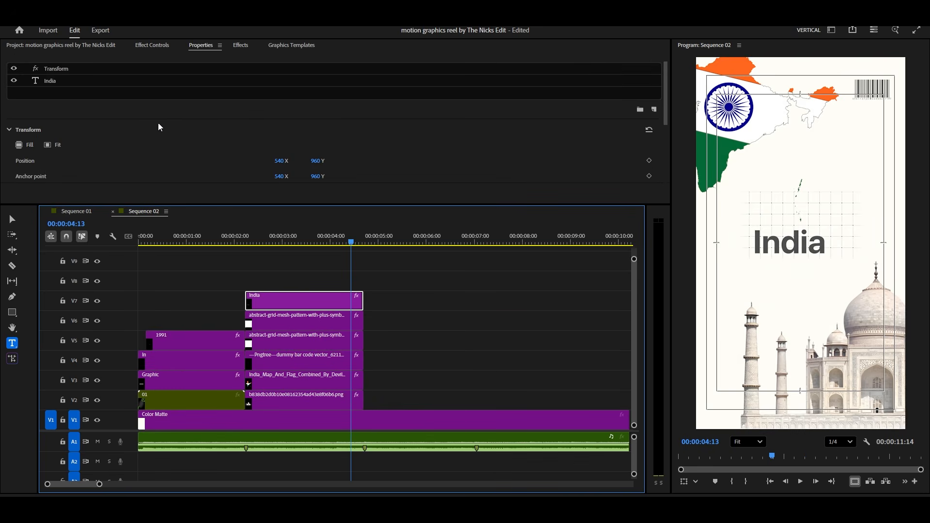
Step: Change the India title's font to Poppins Bold
left_click(82, 85)
scroll(299, 177, "down", 3)
left_click(115, 107)
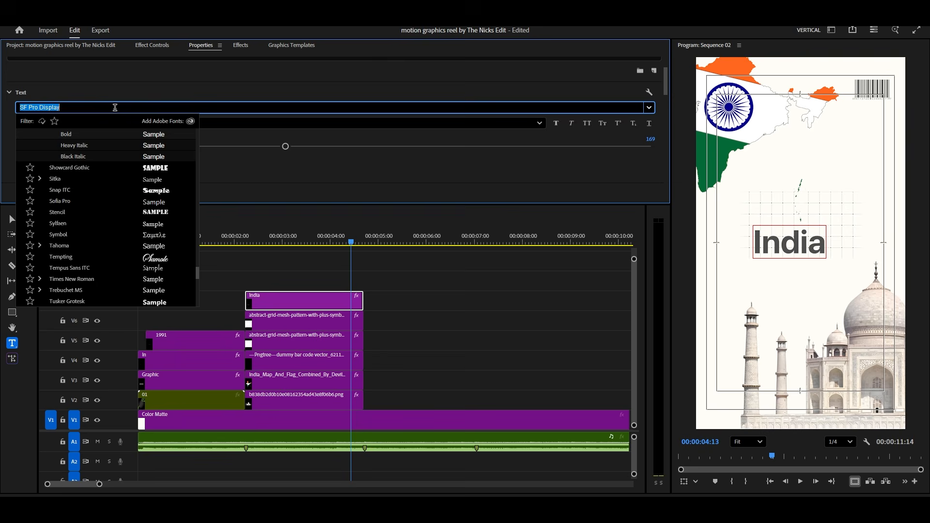
type("pop")
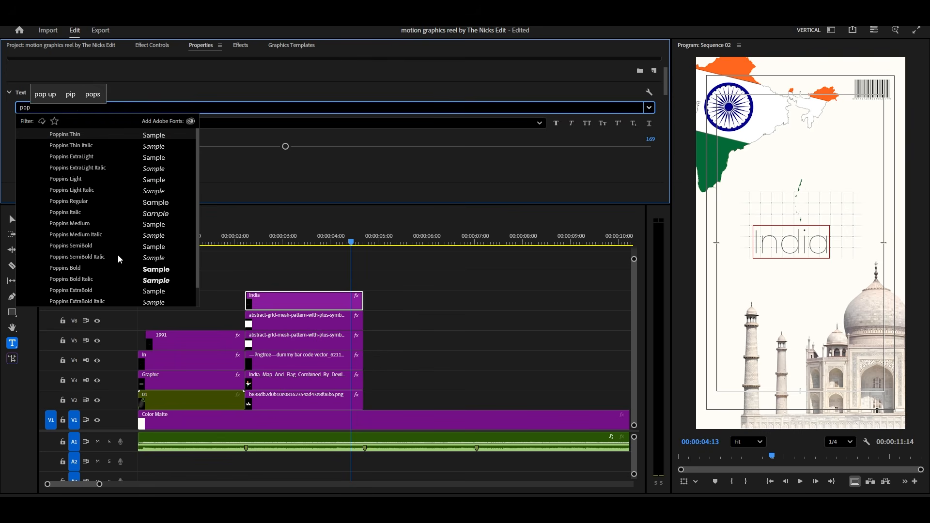
left_click(83, 266)
Step: Tighten the India title's tracking to -59 and set its font size to 179
scroll(219, 173, "down", 1)
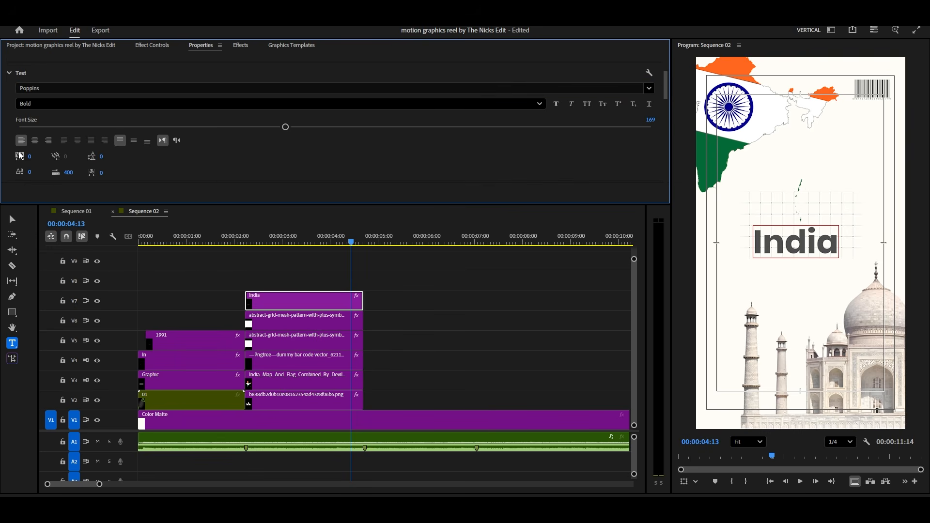
left_click_drag(30, 156, 1, 157)
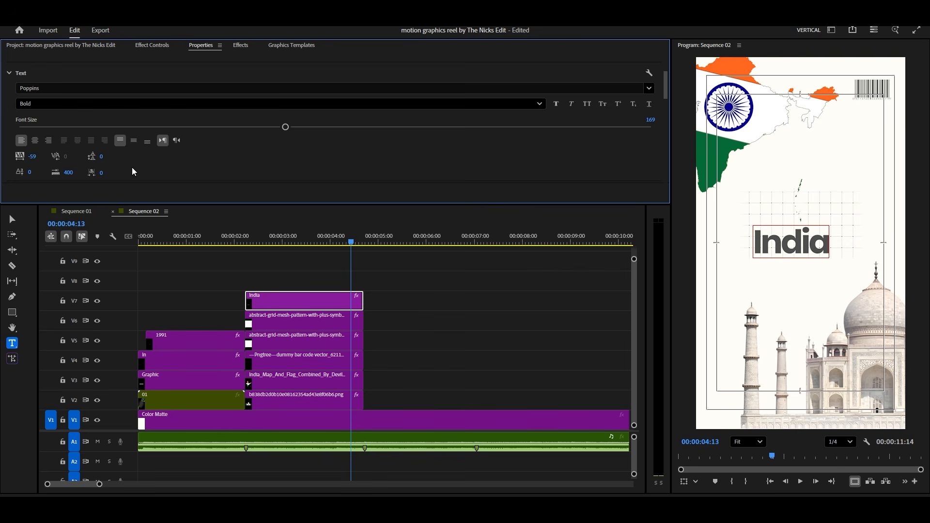
left_click_drag(286, 130, 303, 133)
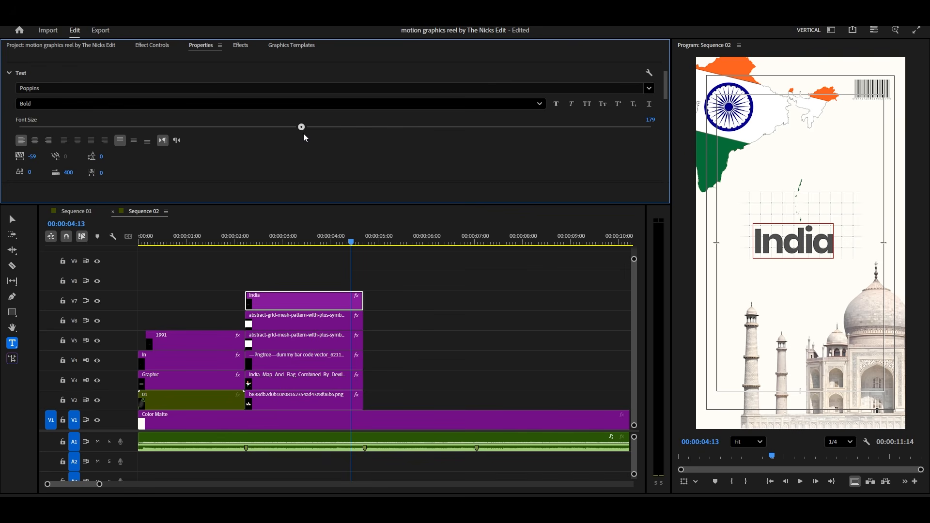
Step: Centre the India title horizontally in the frame and raise it over the grid pattern
scroll(327, 145, "down", 3)
scroll(328, 144, "down", 3)
left_click(293, 152)
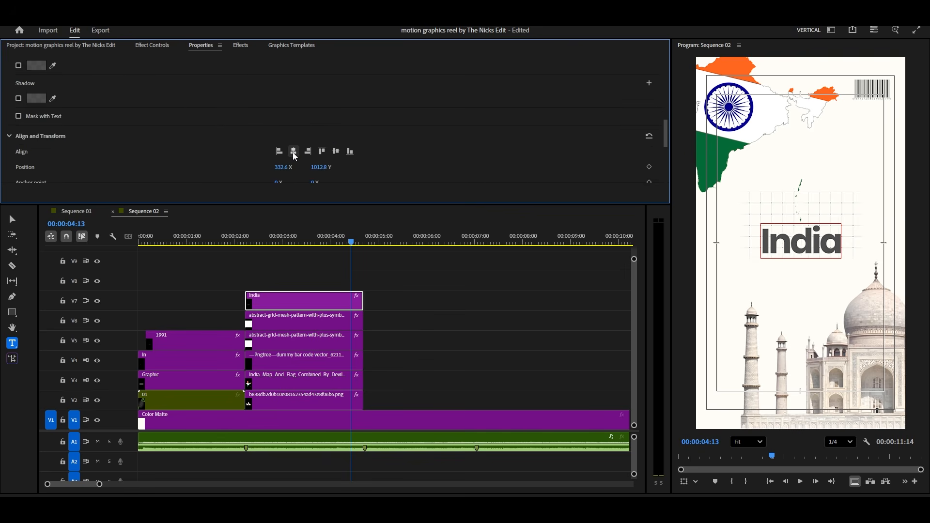
left_click_drag(312, 168, 271, 173)
Step: Duplicate the India title onto V8 and lower the copy to a Y position of 1100
left_click(353, 285)
left_click(313, 297)
left_click_drag(313, 304, 313, 283, "alt")
scroll(341, 159, "down", 7)
scroll(339, 158, "up", 6)
left_click_drag(317, 152, 385, 152)
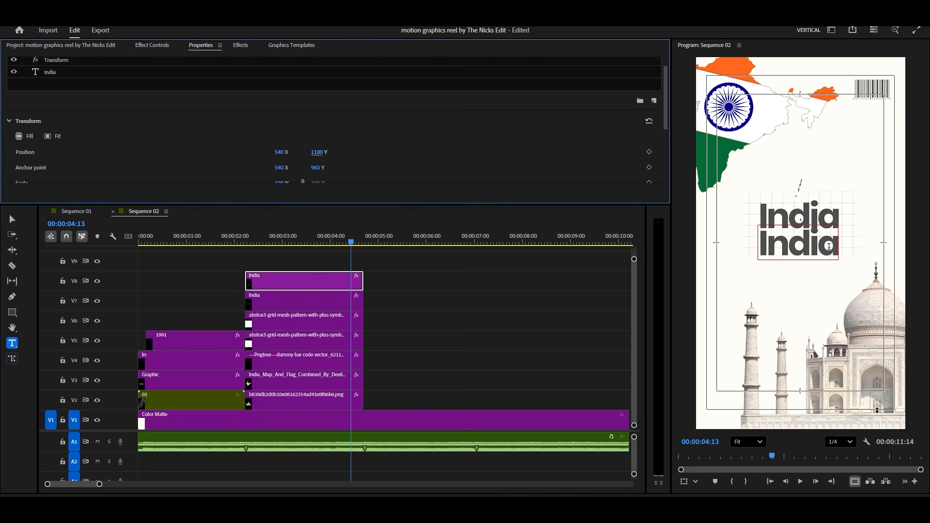
Step: Change the V8 title copy's text to "is growing" and set its weight to Medium
double_click(829, 246)
type("is growing")
key("ctrl+a")
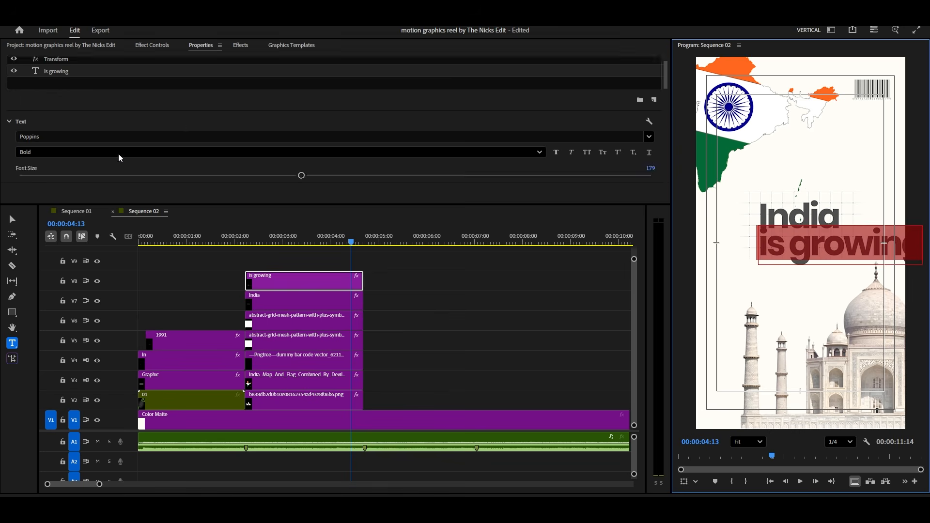
left_click(108, 153)
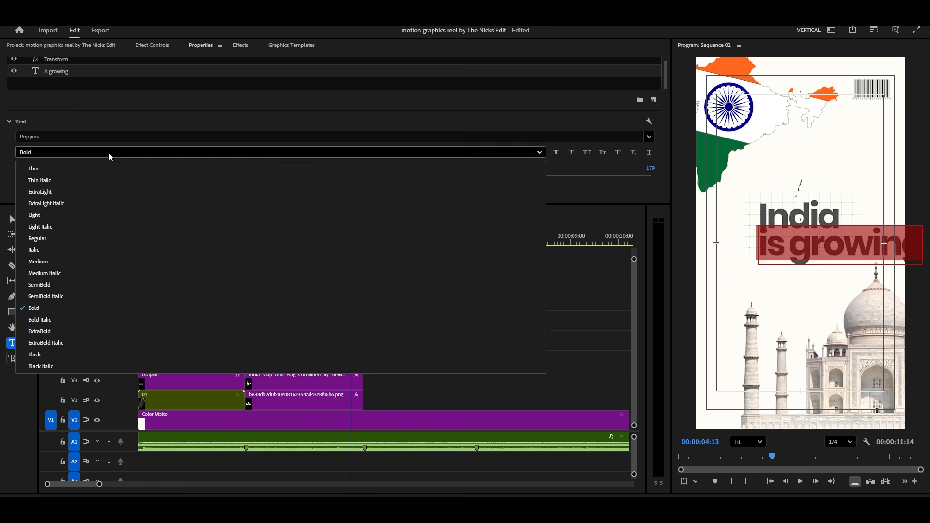
left_click(78, 262)
Step: Reduce the font size of the "is growing" title to 75
left_click_drag(300, 175, 141, 214)
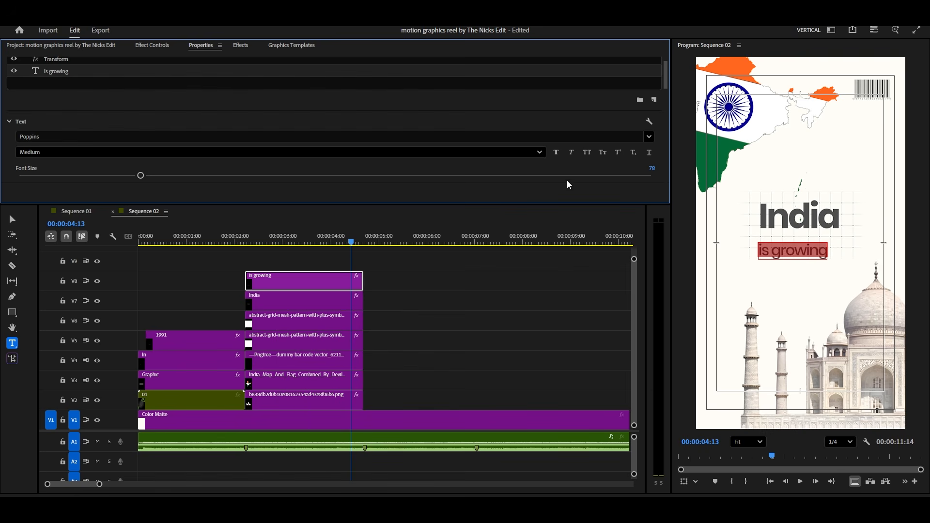
left_click(652, 168)
type("75")
key("Return")
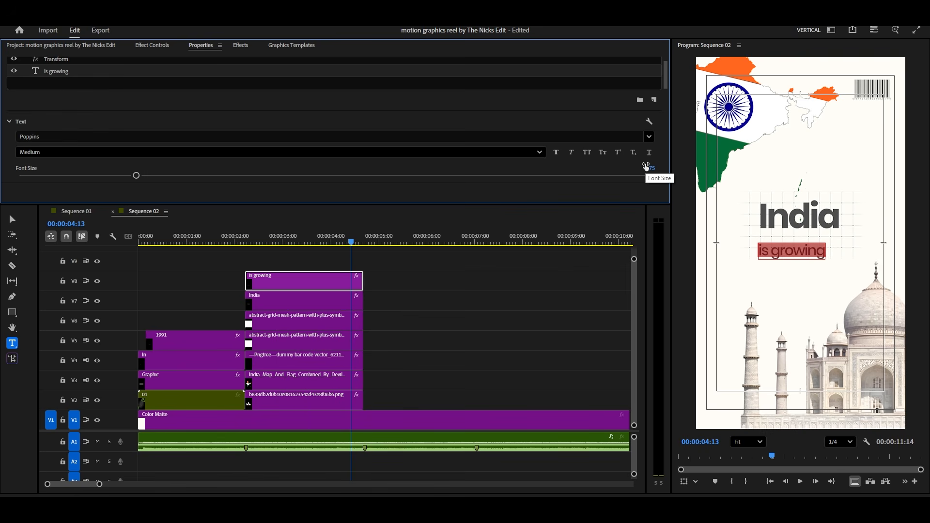
scroll(256, 152, "down", 3)
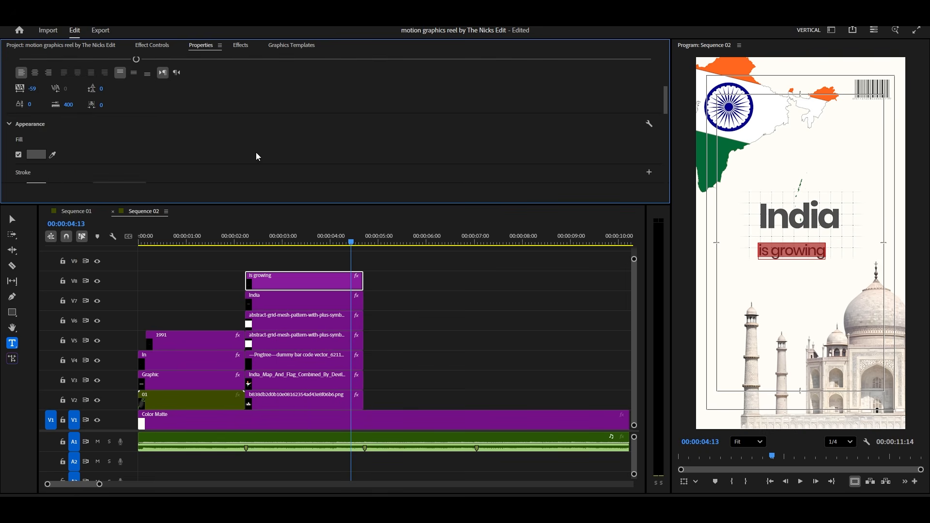
Step: Scale the "is growing" title's Vector Motion to 87 and position it beneath India at about 732.5, 1005
left_click(141, 45)
left_click(54, 82)
left_click_drag(790, 306, 828, 292)
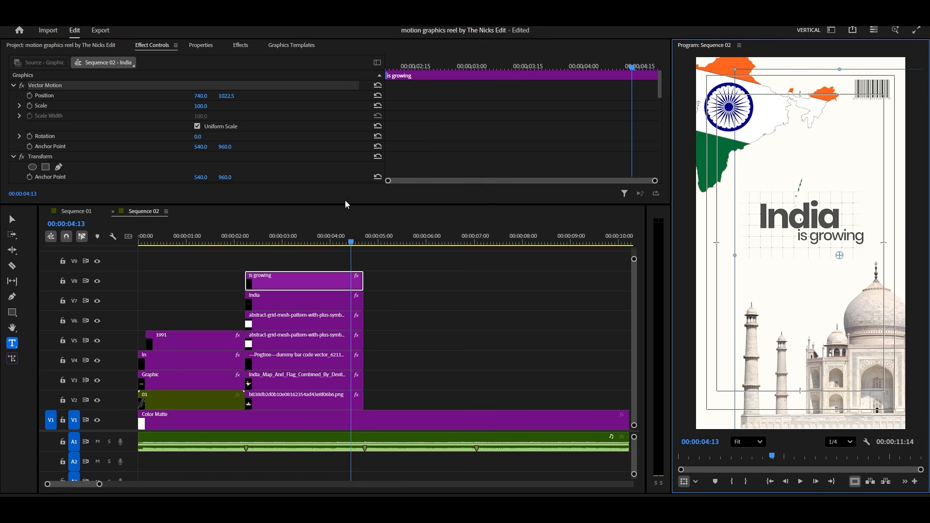
left_click_drag(203, 105, 196, 105)
left_click_drag(814, 312, 811, 308)
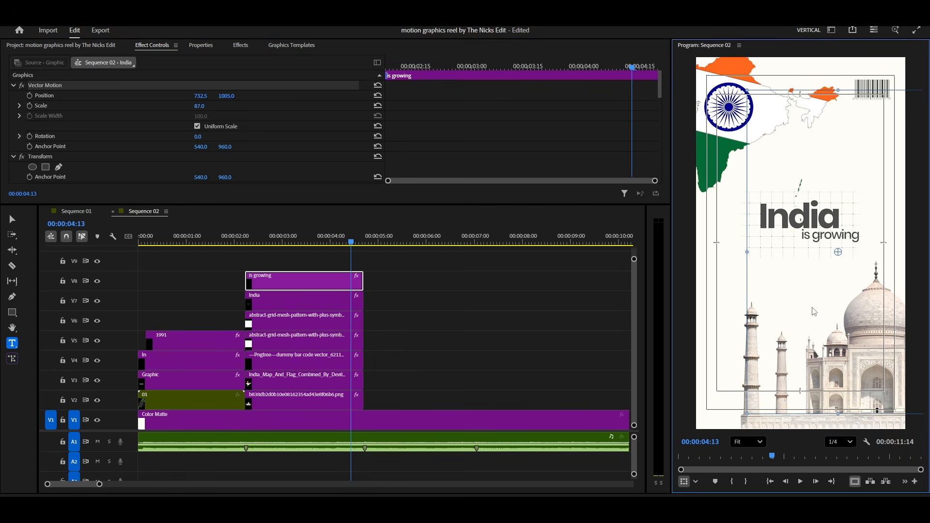
left_click(415, 308)
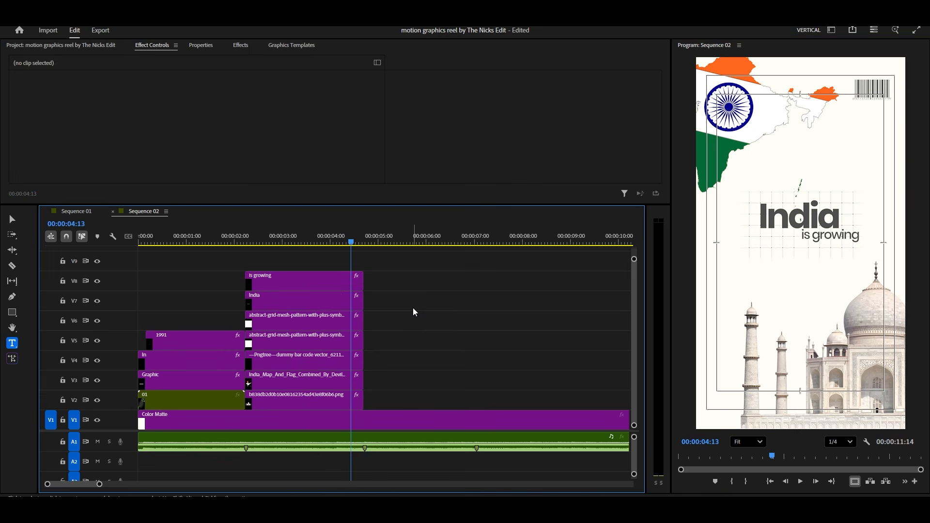
Step: Reset the first Position and Opacity keyframes in the "is growing" clip's Transform to their default values
left_click(315, 296)
left_click_drag(264, 237, 310, 242)
left_click(306, 284)
scroll(441, 152, "down", 3)
left_click(338, 119)
scroll(477, 109, "down", 3)
scroll(451, 119, "up", 1)
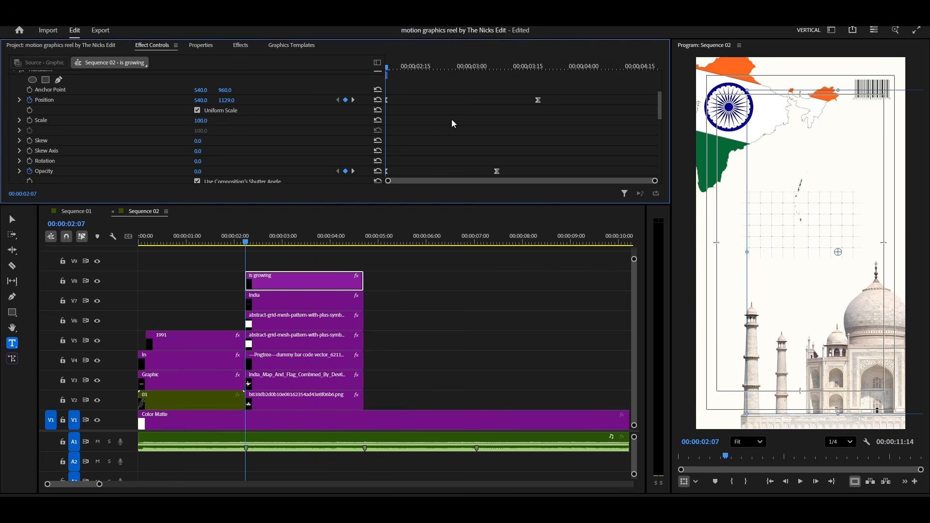
left_click(379, 100)
left_click(378, 171)
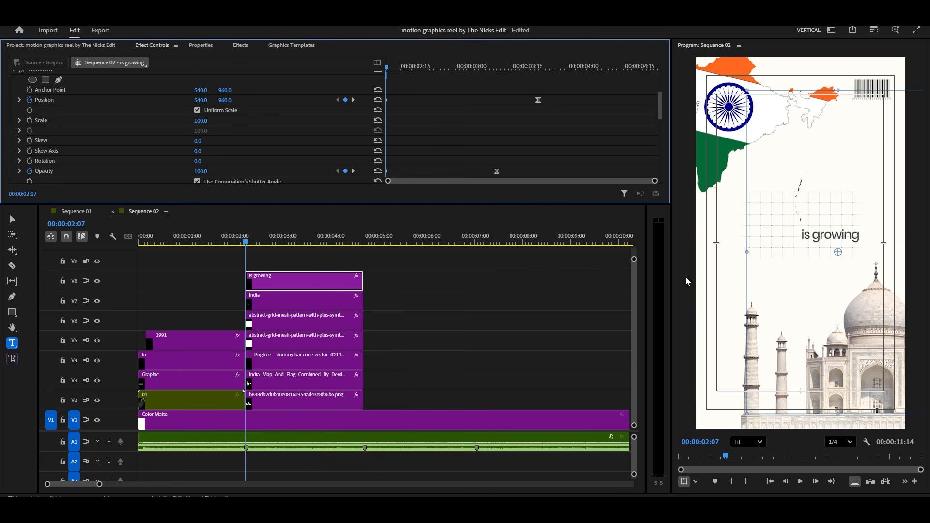
Step: Set the first Transform keyframes of the "is growing" clip to Position X 349 and Opacity 0
left_click_drag(200, 100, 108, 100)
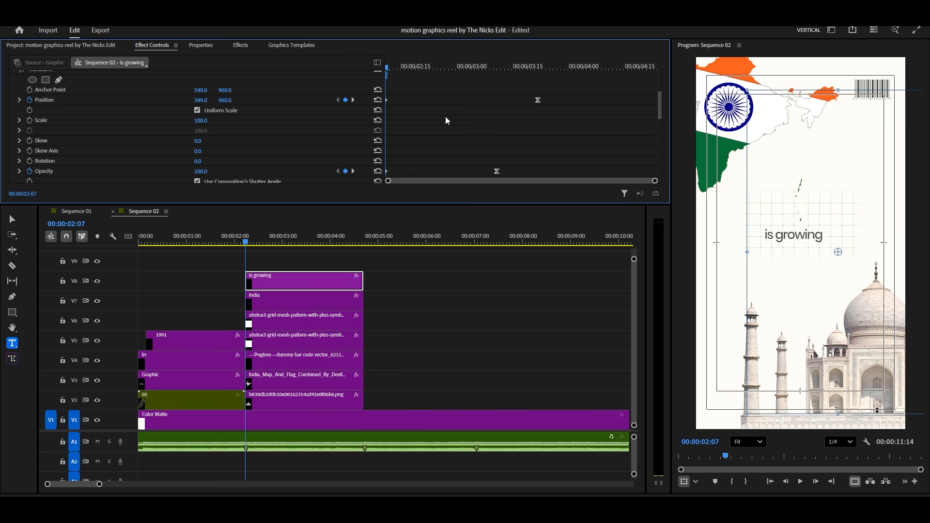
scroll(445, 117, "down", 1)
left_click_drag(208, 162, 159, 162)
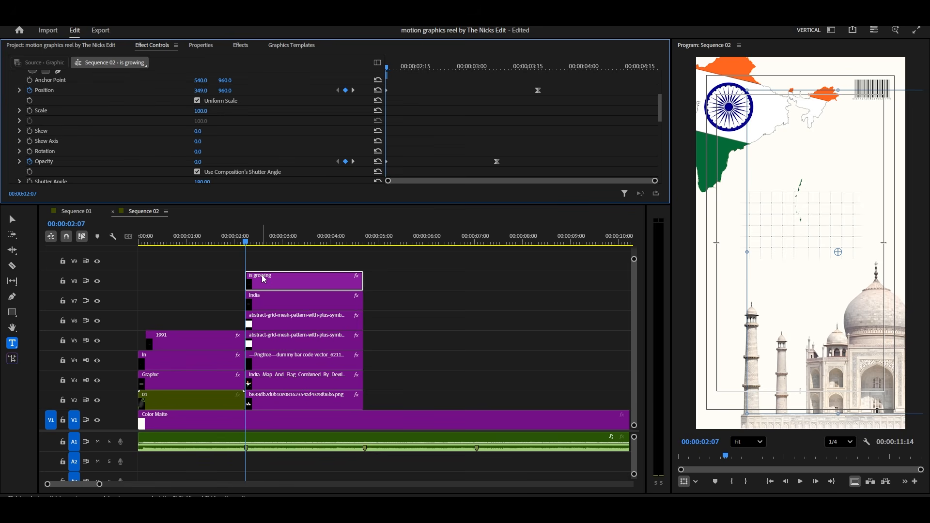
Step: Shift the "is growing" clip to start at 00:00:02:24 and trim its end level with the clips below
left_click_drag(264, 279, 291, 287)
key("space")
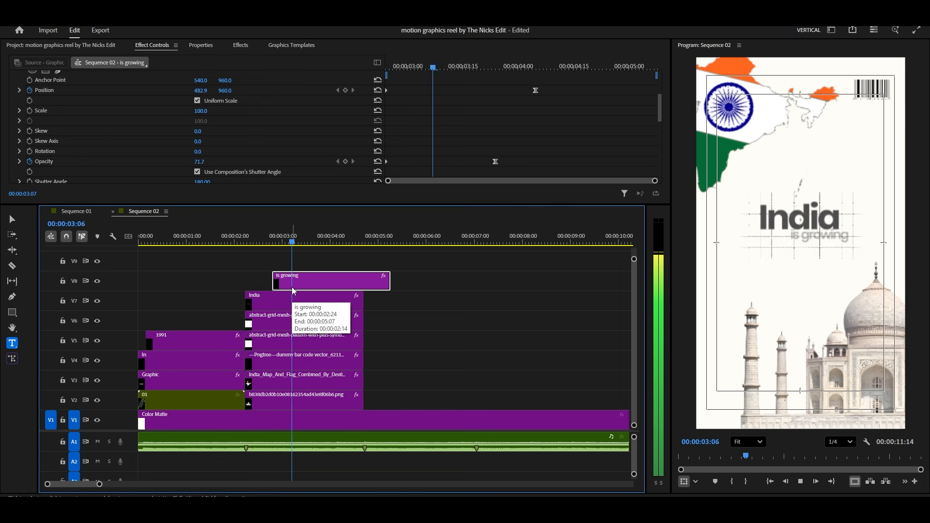
key("space")
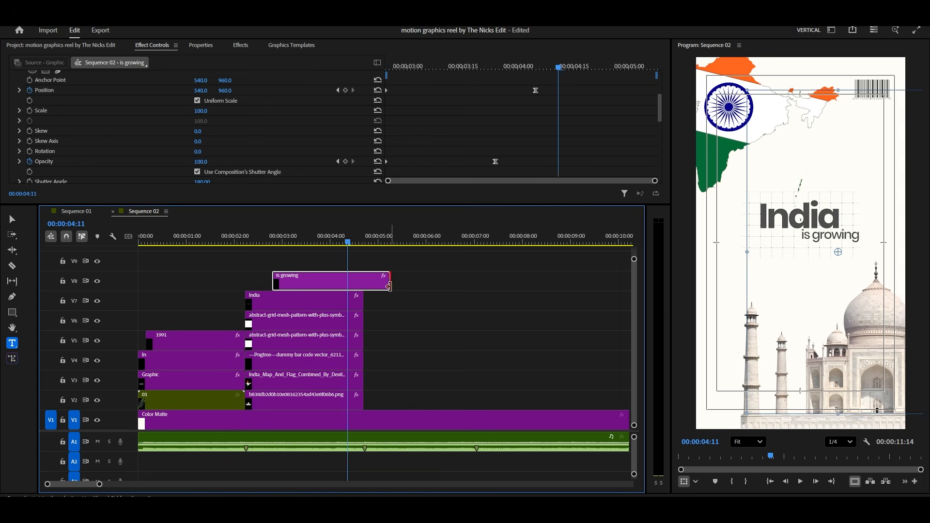
left_click_drag(389, 286, 363, 286)
Step: Animate the India map's rotation with a keyframe at 00:00:04:11 and one of 3.8° at 00:00:02:18
left_click(277, 384)
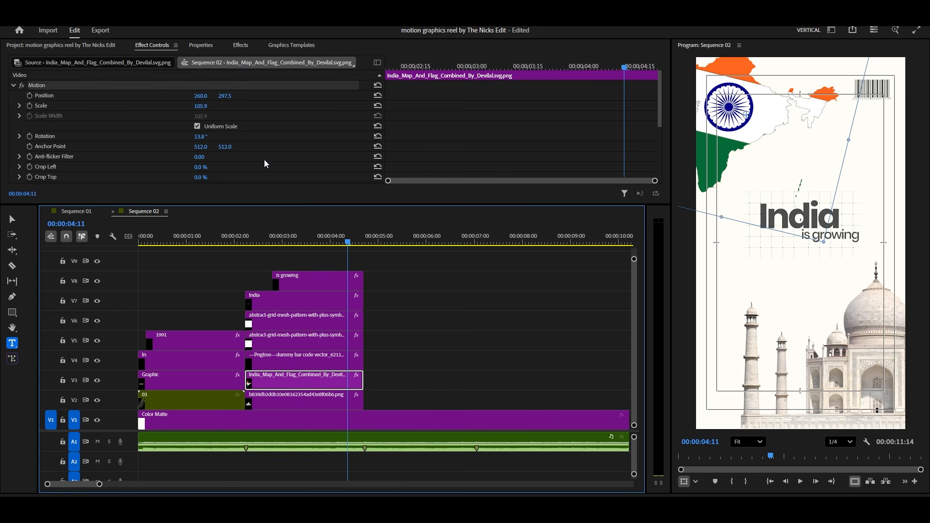
left_click(30, 136)
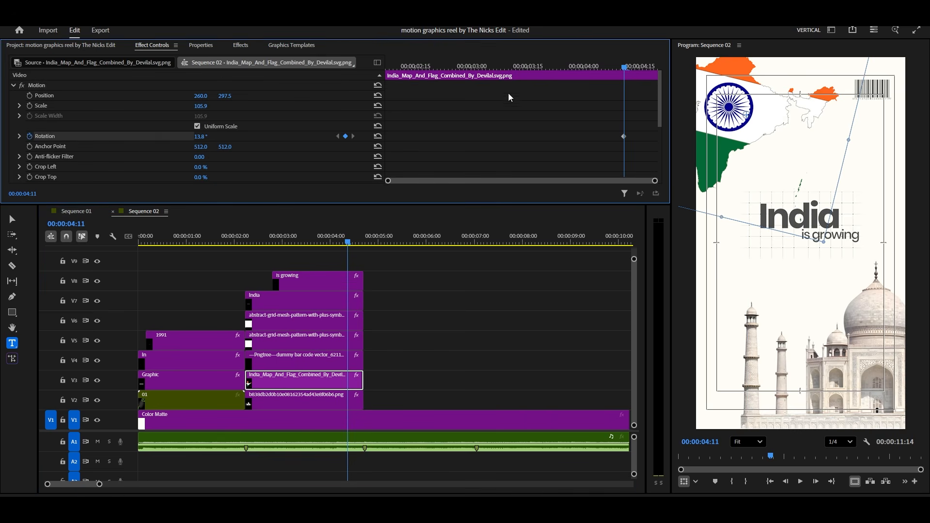
left_click(426, 67)
left_click_drag(214, 141, 210, 141)
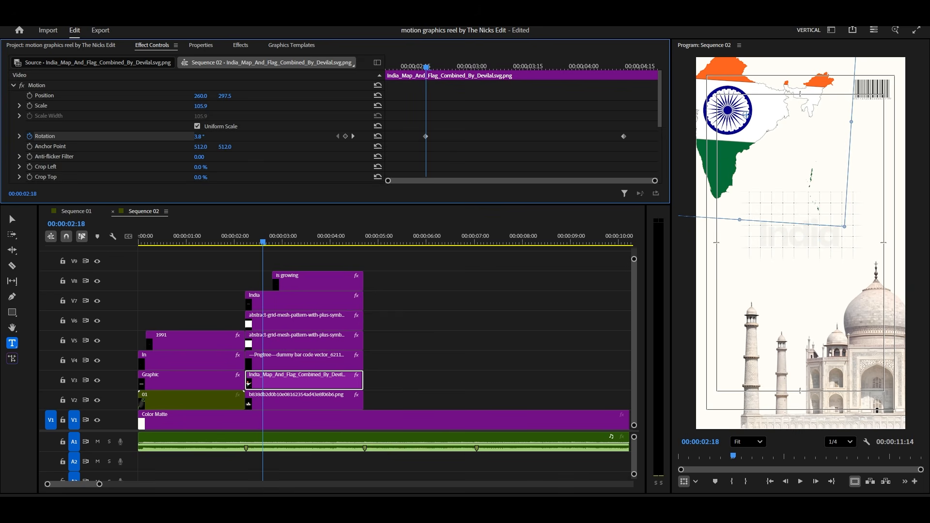
Step: Ease the map's rotation keyframes and shape the velocity curve for a fast start and long slow finish
right_click(624, 136)
left_click(664, 262)
scroll(493, 95, "down", 1)
left_click(19, 107)
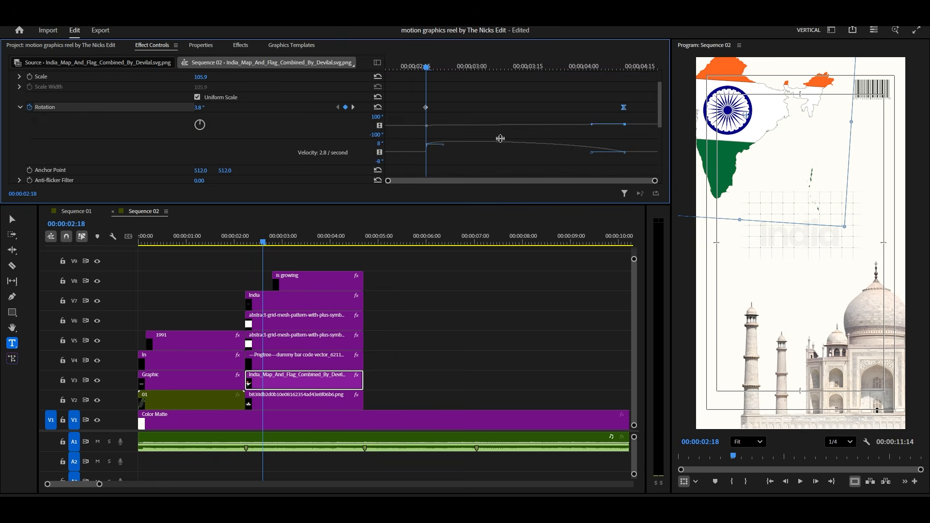
left_click_drag(596, 156, 529, 156)
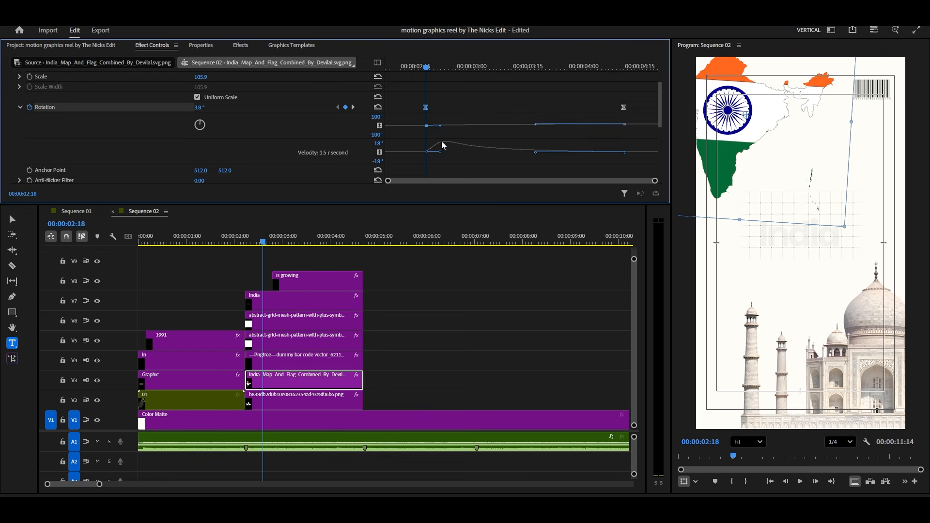
Step: Move the map's first rotation keyframe to the start of the clip and preview the scene
left_click_drag(427, 108, 386, 108)
left_click_drag(239, 244, 224, 246)
key("space")
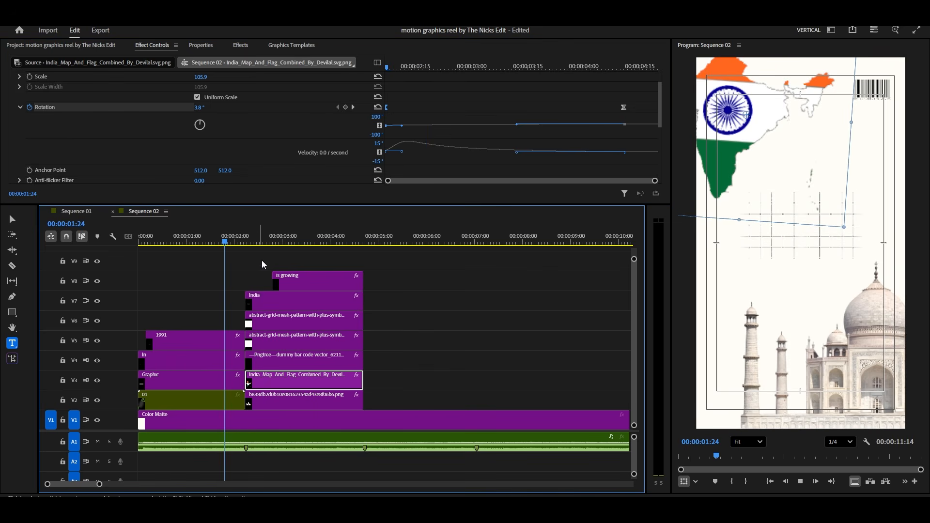
left_click(250, 242)
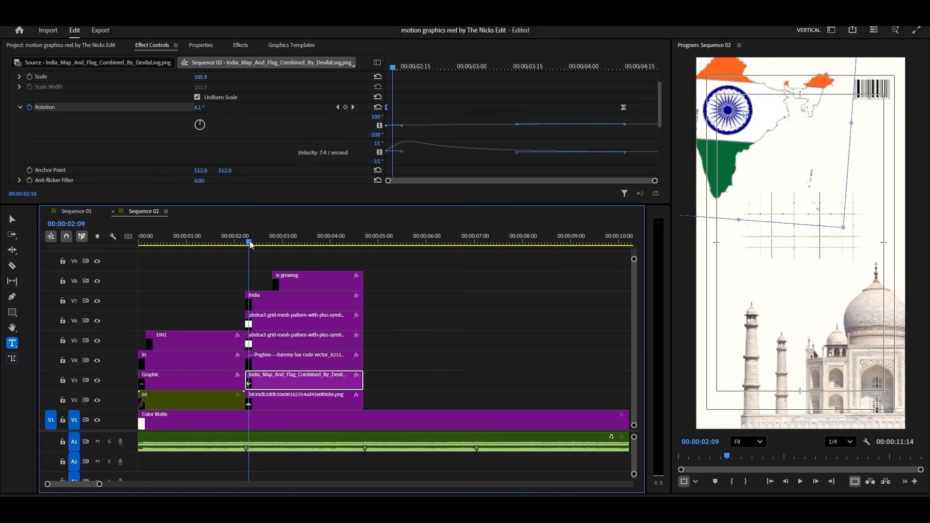
key("space")
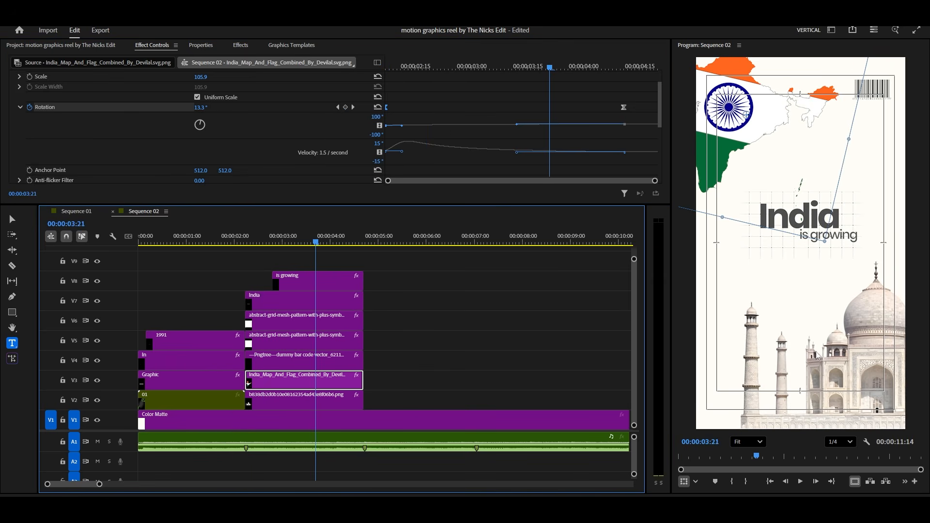
Step: Animate the Taj Mahal image's horizontal position from 1005 to 935, with the 935 keyframe at 00:00:03:21
left_click(262, 404)
left_click(30, 96)
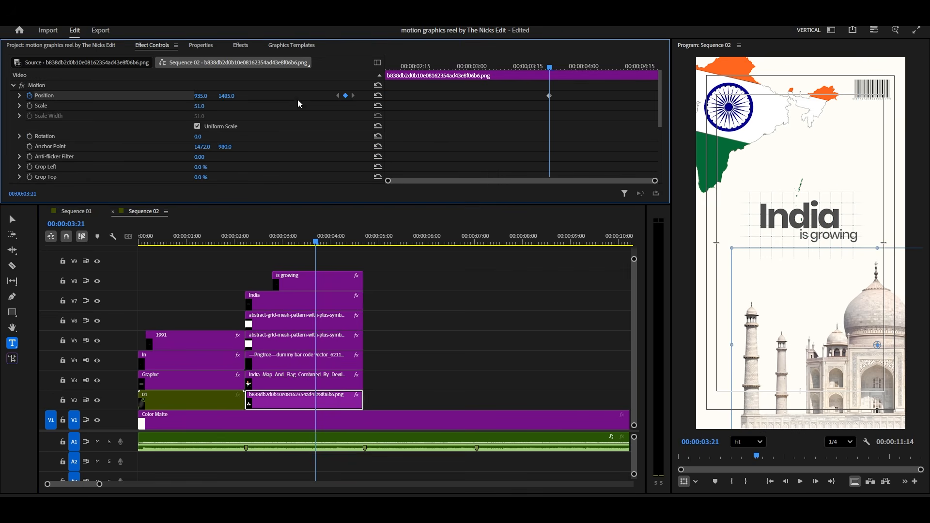
left_click(461, 67)
left_click_drag(201, 95, 234, 96)
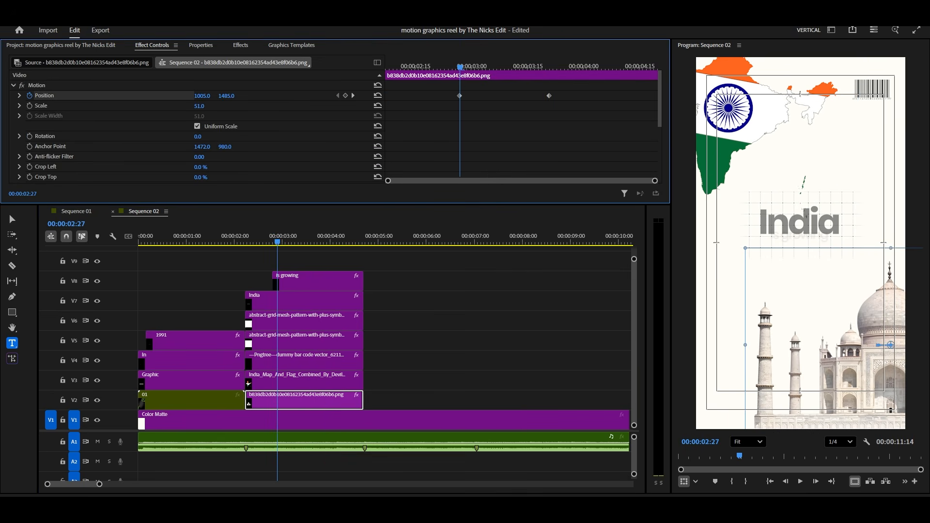
left_click_drag(447, 98, 444, 96)
Step: Ease the Taj Mahal's position keyframes into a fast start and slow finish, starting at the clip's beginning, and preview the scene
right_click(549, 95)
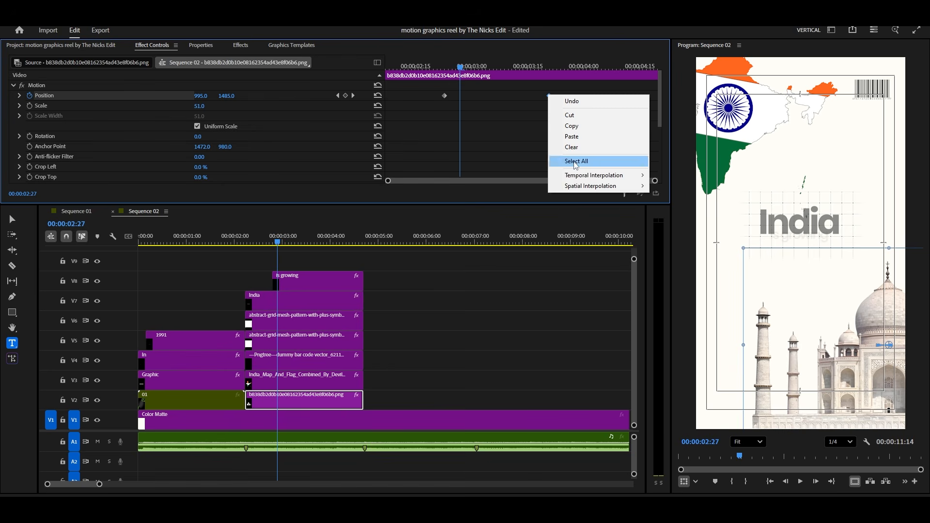
mouse_move(576, 177)
left_click(684, 233)
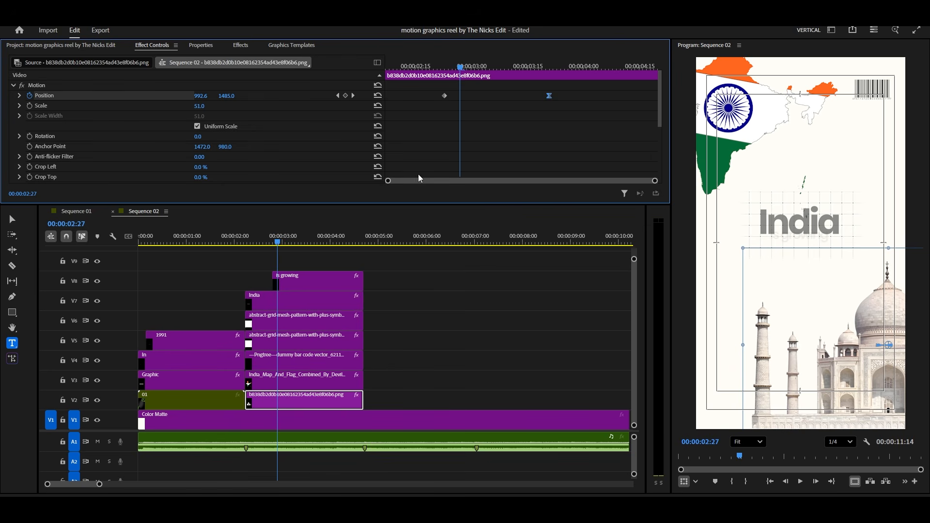
left_click(21, 96)
left_click_drag(533, 127, 364, 95)
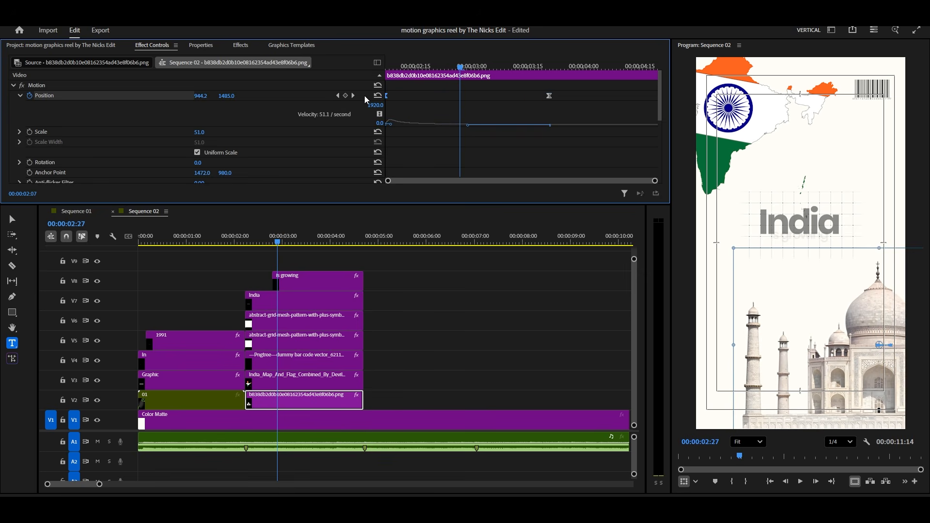
left_click(247, 240)
key("space")
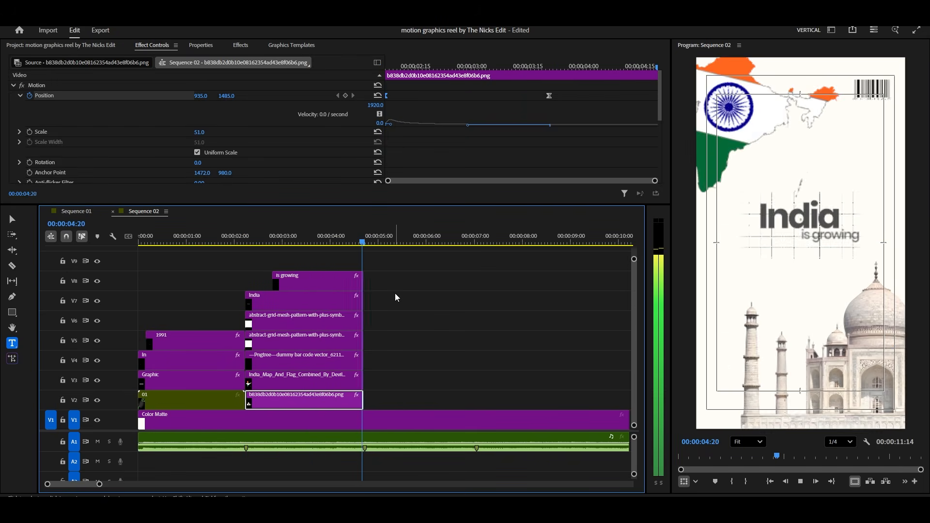
Step: Find the FI: Long Shadow FX effect and apply it to the India map clip
left_click(335, 242)
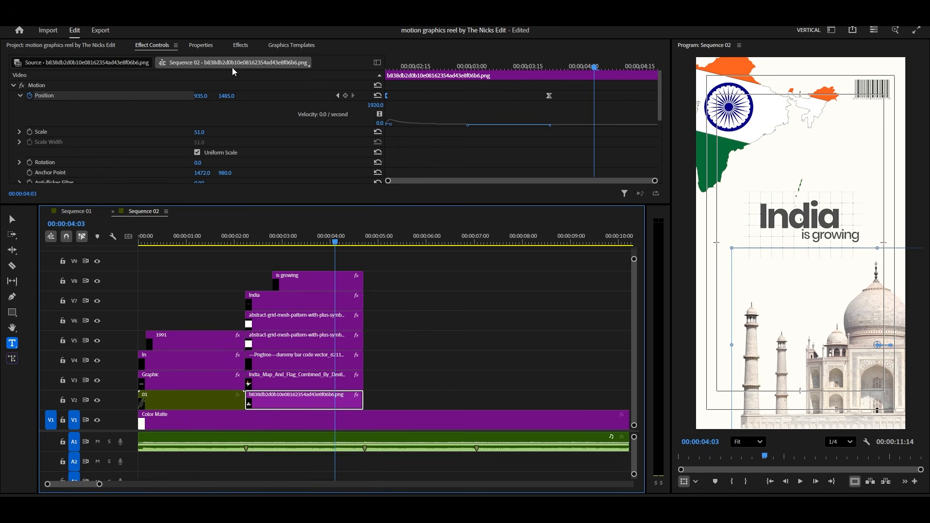
left_click(240, 45)
left_click(81, 61)
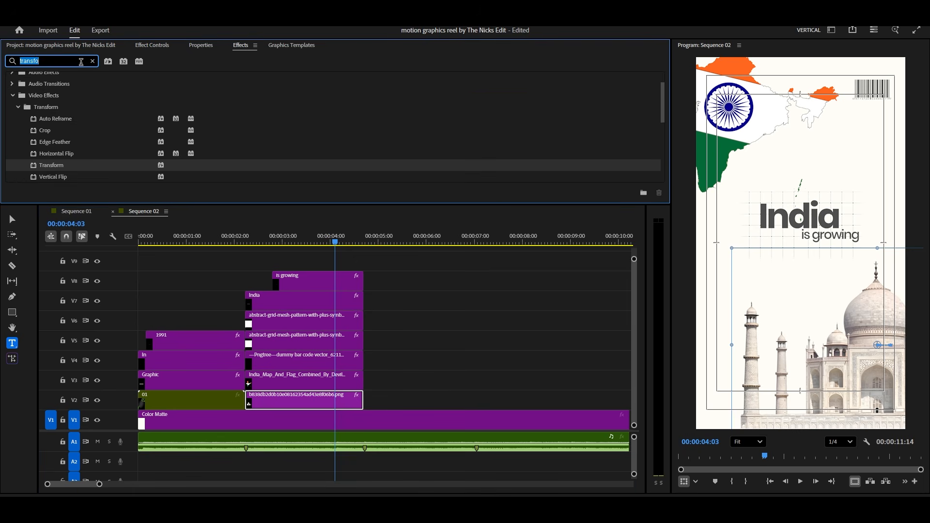
type("long")
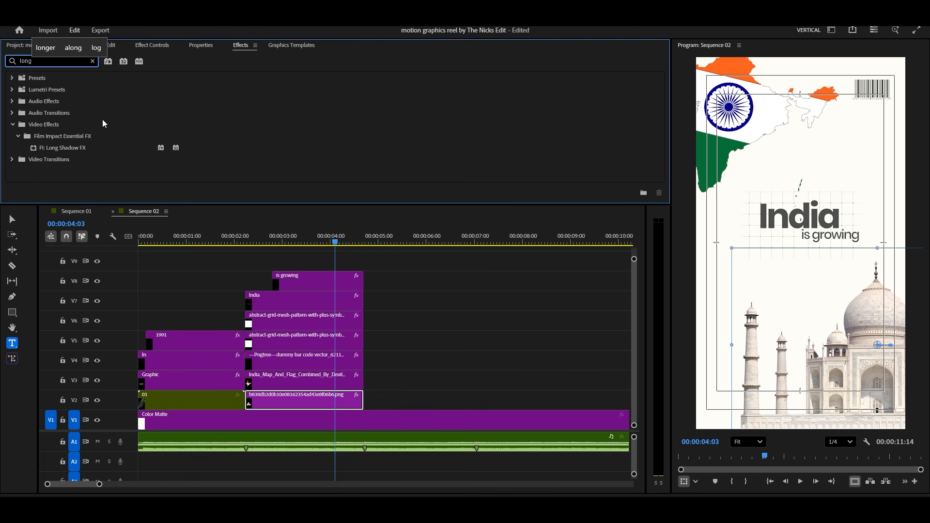
left_click_drag(54, 150, 286, 390)
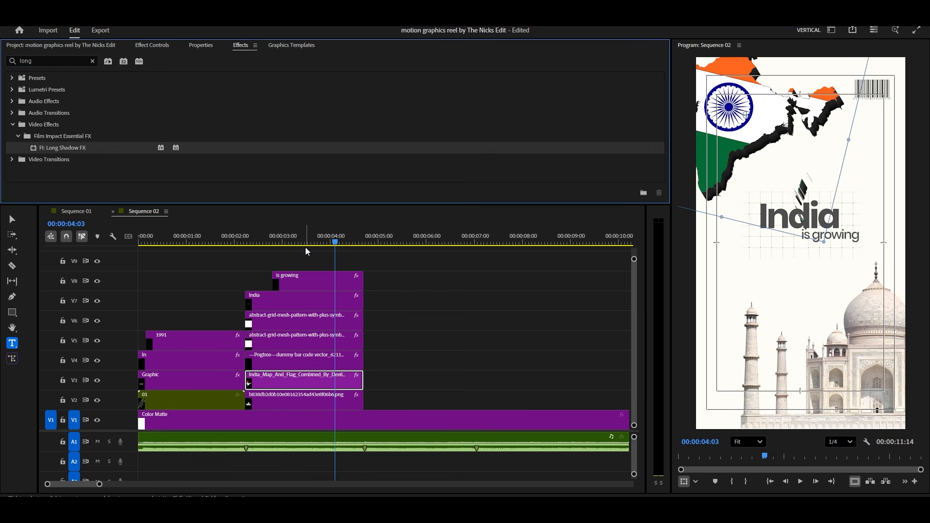
Step: Set the India map's long shadow length to 76 and its highlight to 61%
left_click(164, 46)
scroll(310, 151, "down", 8)
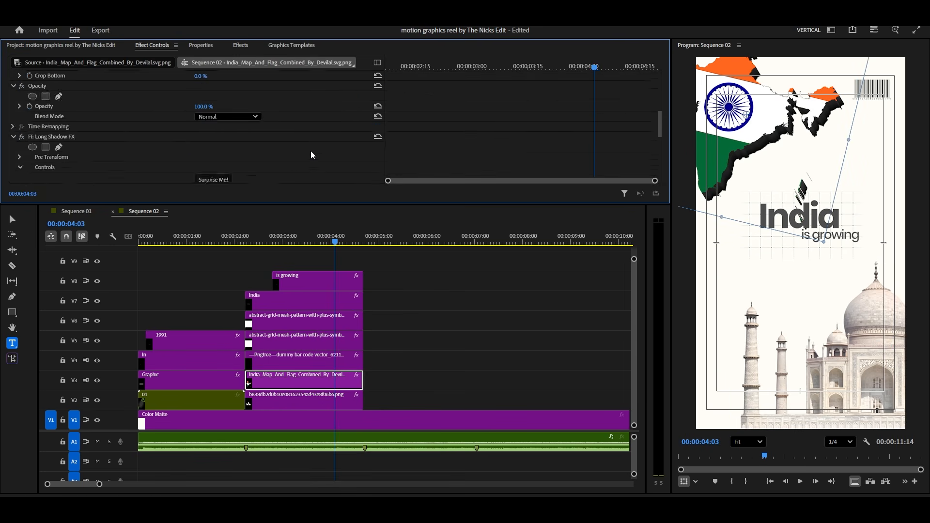
scroll(310, 150, "up", 8)
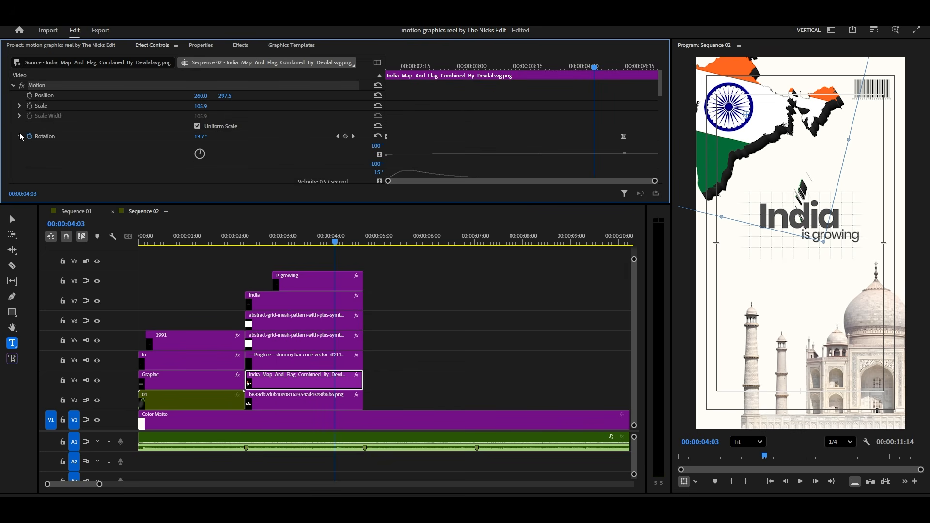
scroll(83, 121, "down", 1)
scroll(95, 118, "down", 8)
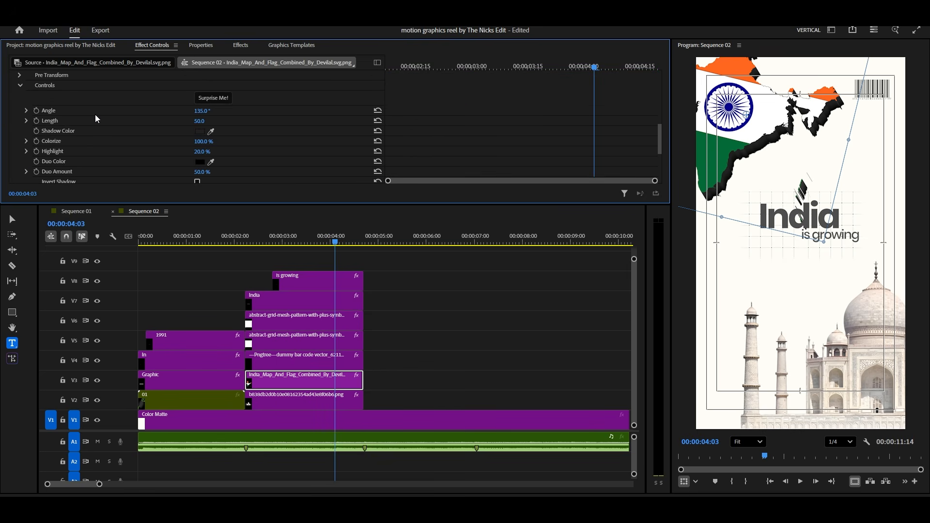
scroll(95, 118, "up", 1)
left_click_drag(199, 121, 212, 122)
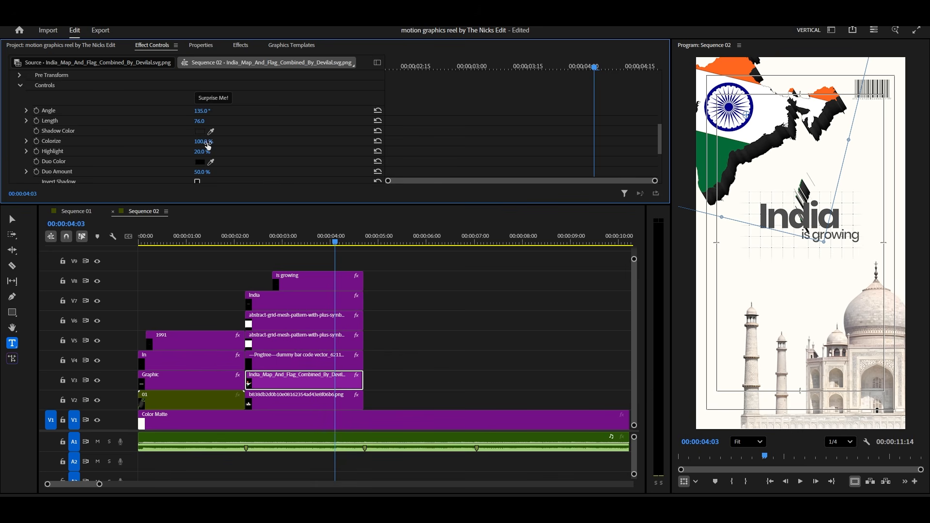
scroll(220, 157, "down", 1)
scroll(223, 156, "up", 1)
left_click_drag(202, 151, 197, 152)
scroll(214, 141, "down", 1)
scroll(214, 140, "up", 1)
scroll(211, 132, "down", 3)
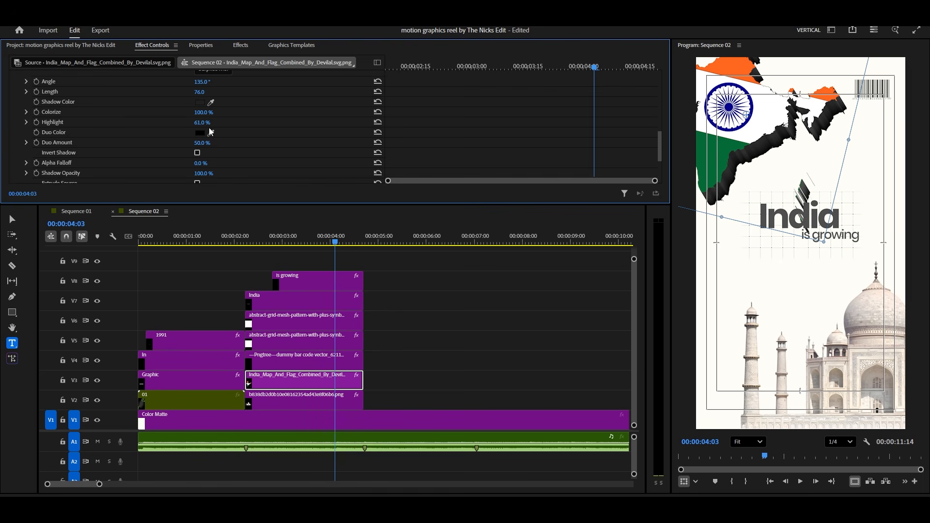
Step: Soften the map's long shadow with an alpha falloff of 100% and a shadow opacity of 32%
left_click_drag(201, 163, 247, 163)
scroll(242, 160, "down", 3)
left_click_drag(203, 144, 167, 144)
scroll(207, 144, "up", 1)
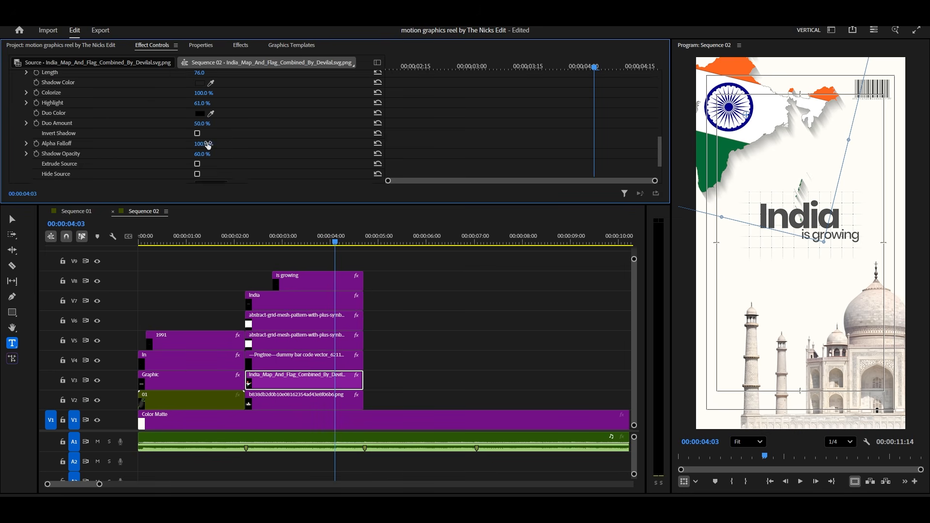
scroll(212, 172, "down", 2)
left_click_drag(202, 134, 186, 134)
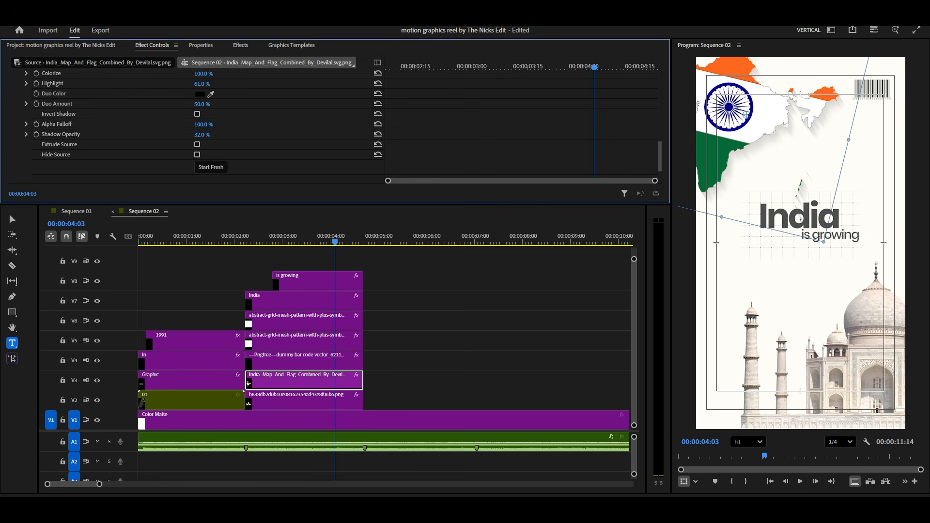
Step: Copy the Long Shadow FX effect from the India map and select the Taj Mahal clip
scroll(131, 138, "up", 5)
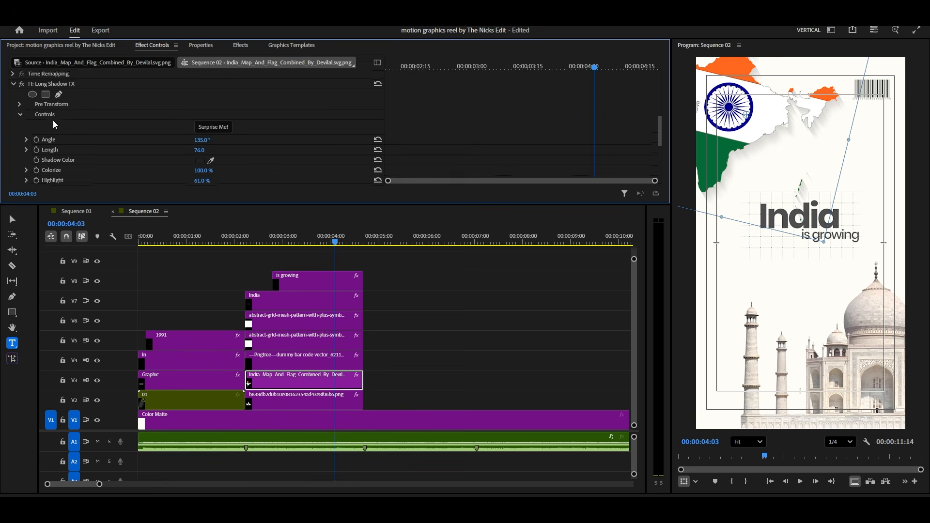
left_click(13, 84)
right_click(53, 145)
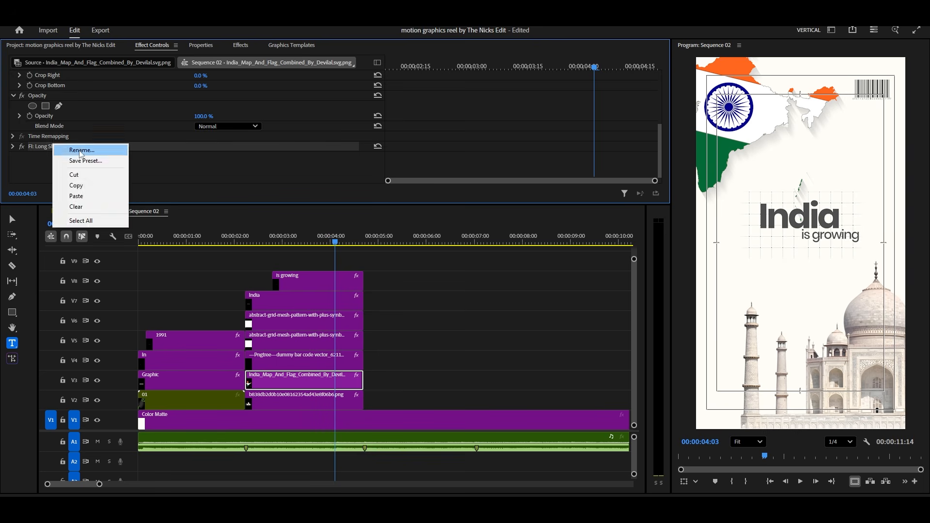
left_click(85, 185)
left_click(303, 396)
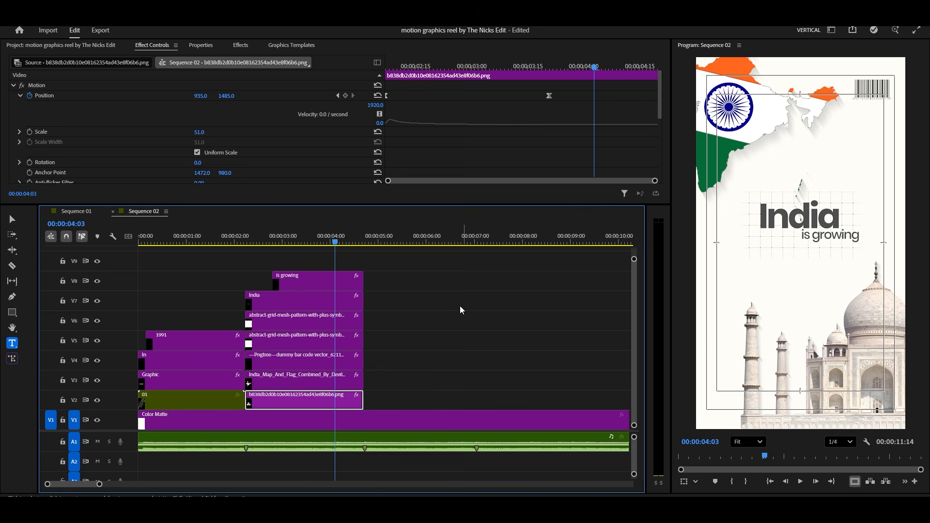
Step: Place tata-motors-demerger.png on track V2 at 00:00:04:21, directly after the India scene, and play the new section
left_click(350, 255)
left_click(342, 241)
left_click_drag(345, 244, 365, 244)
left_click(309, 241)
left_click_drag(308, 241, 364, 242)
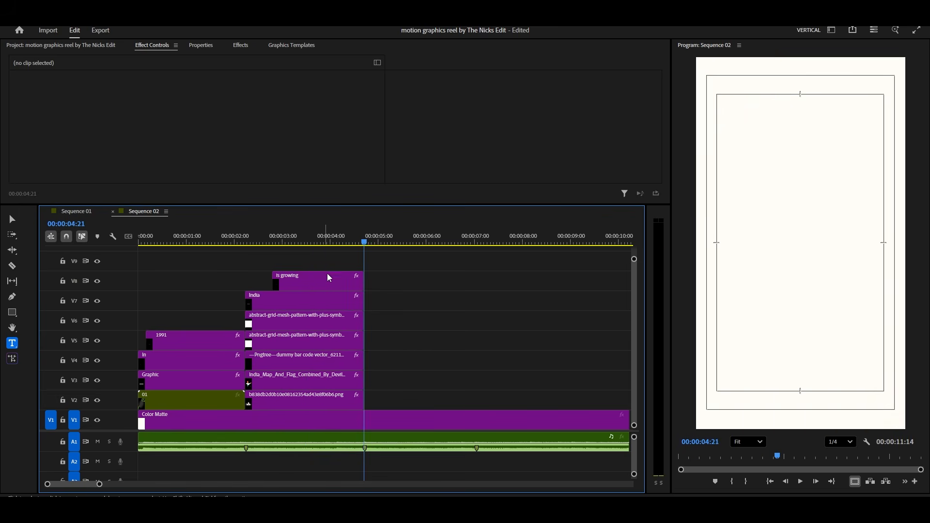
left_click(110, 46)
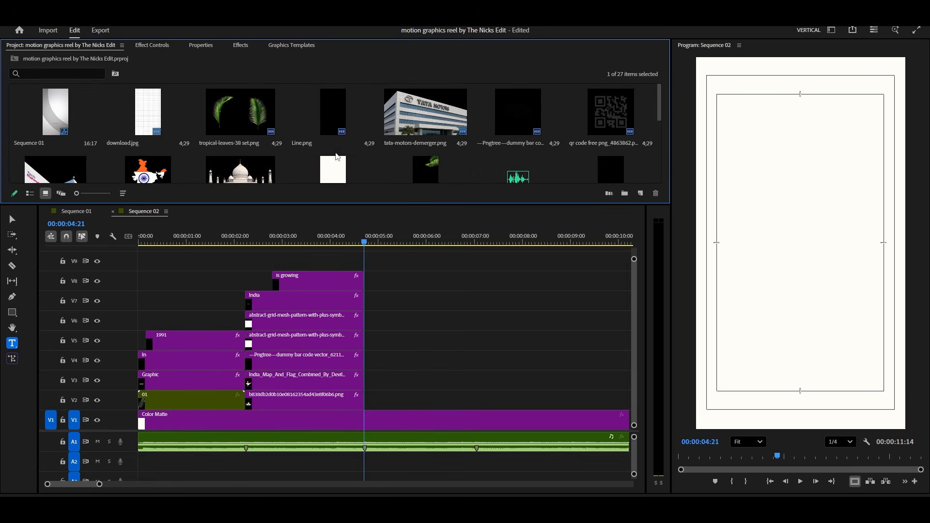
left_click_drag(381, 136, 374, 400)
key("space")
key("space")
Step: Scale the Tata Motors image to 54 and set its vertical position to 1436
left_click(421, 405)
left_click(164, 45)
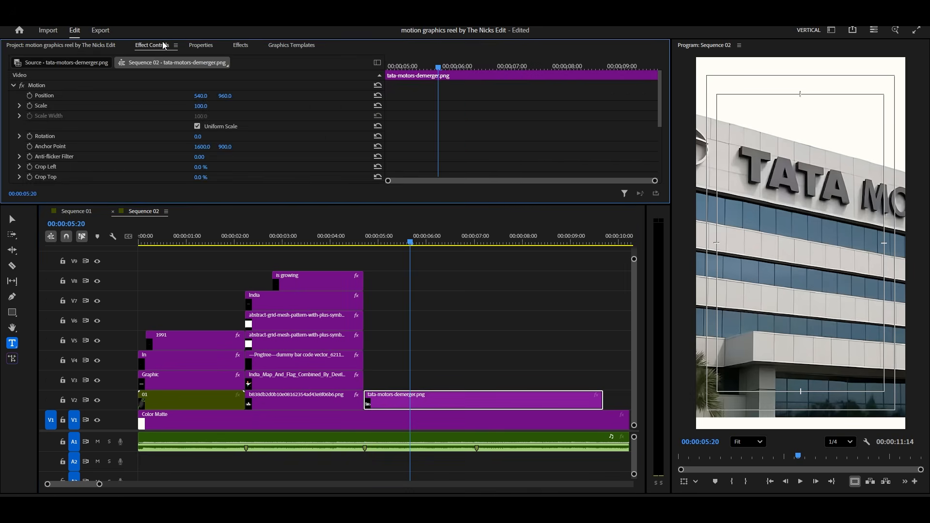
left_click_drag(208, 107, 261, 96)
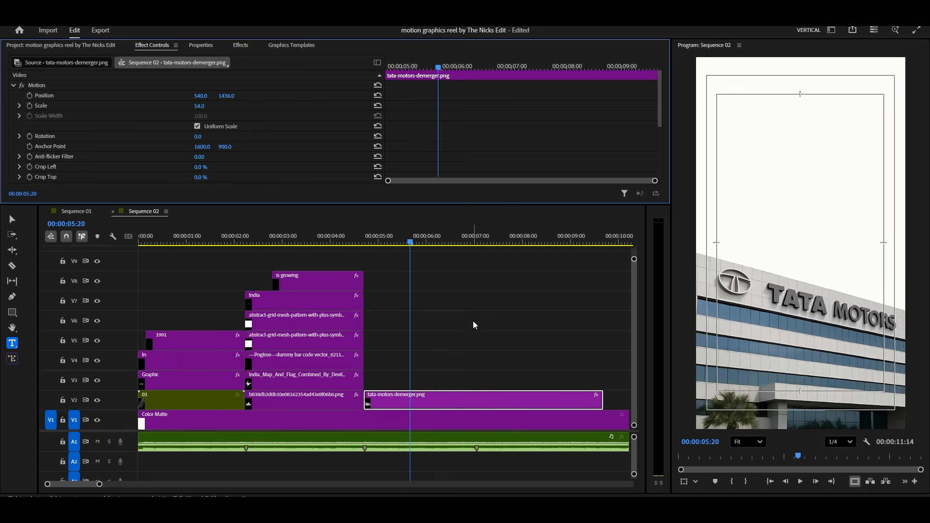
Step: Add Line.png on track V3 above the Tata Motors image and apply the Horizontal Flip effect to it
left_click(95, 46)
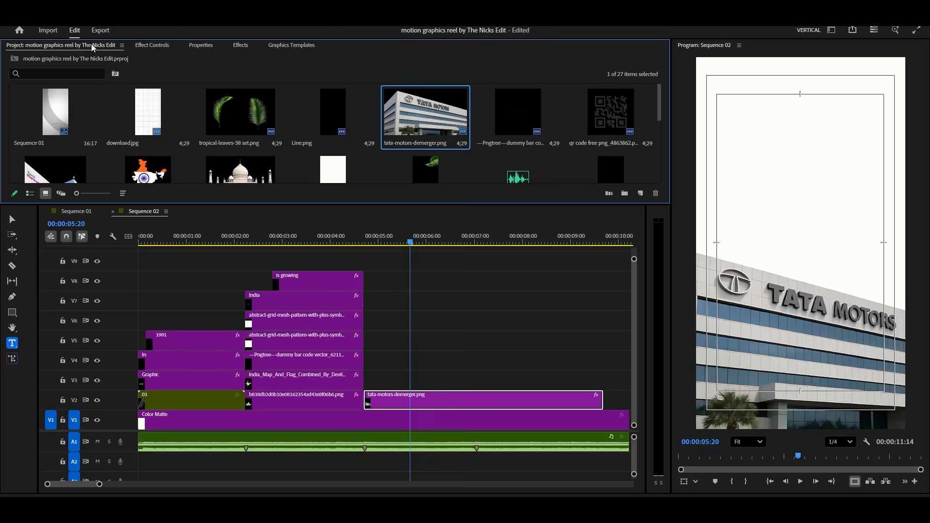
left_click_drag(333, 112, 373, 383)
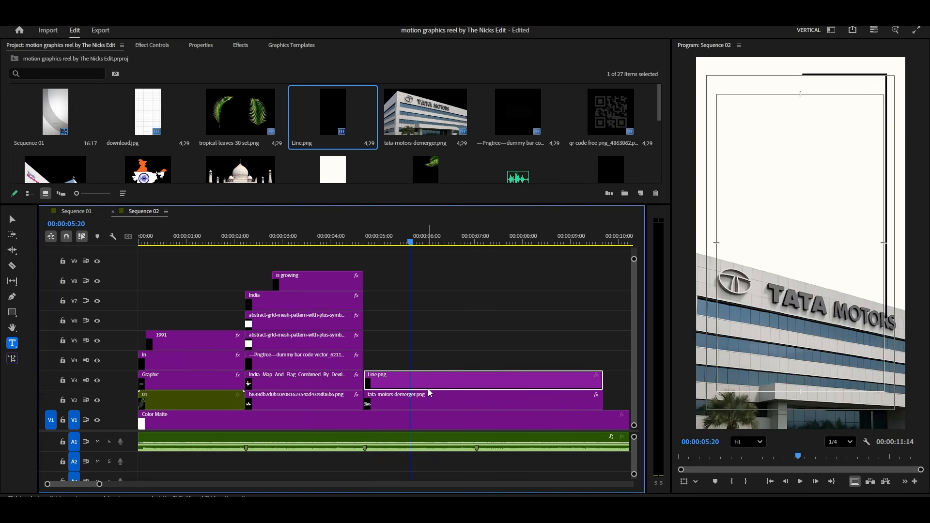
left_click(240, 46)
left_click(42, 62)
type("flip")
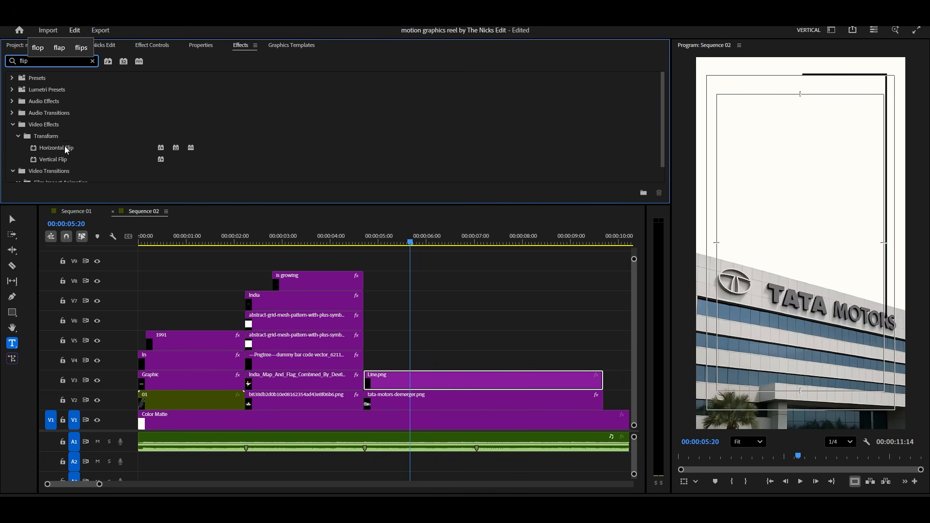
left_click_drag(66, 148, 405, 379)
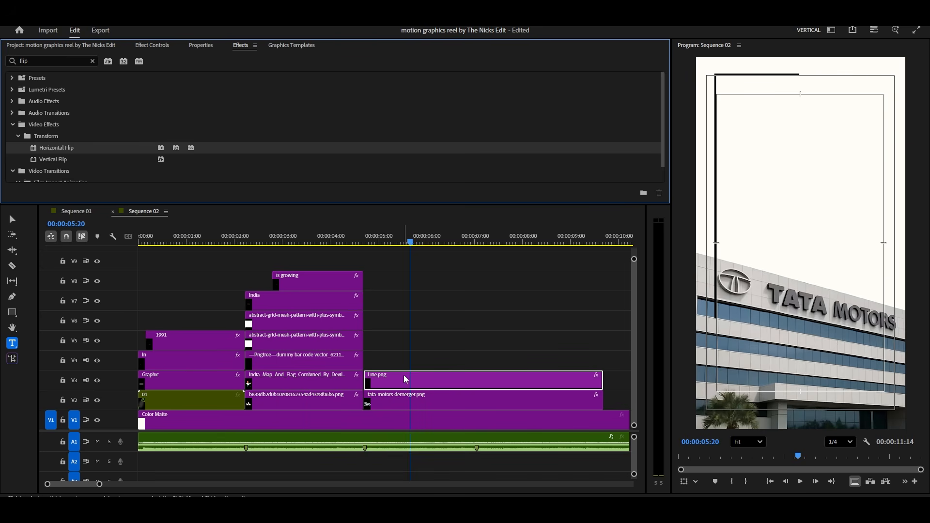
Step: Reposition the line to 517.5, 992.5 and swap its track with the Tata Motors clip so the building sits in front
left_click(152, 45)
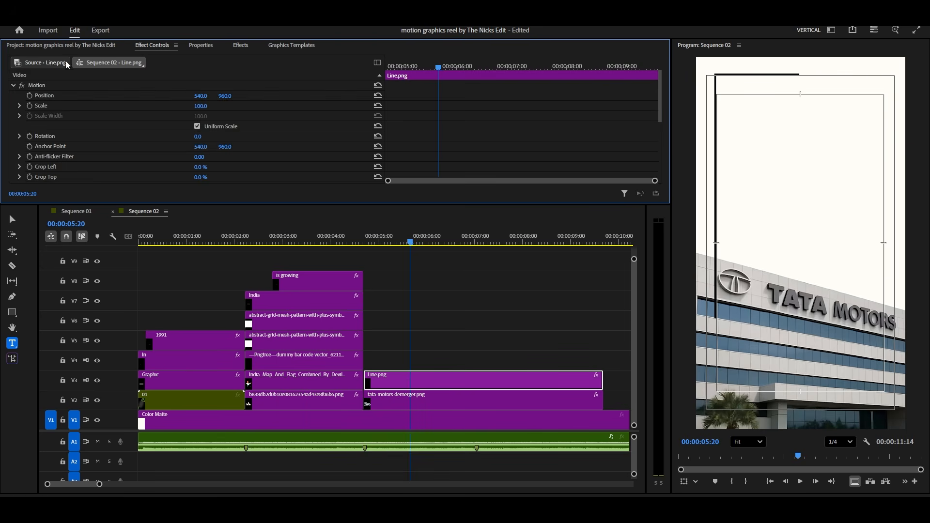
left_click(43, 86)
left_click_drag(825, 203, 822, 210)
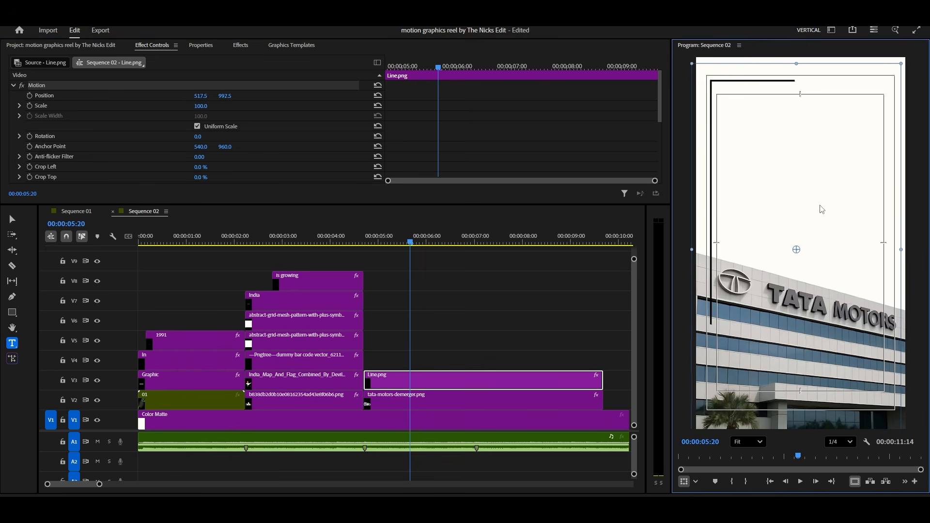
left_click_drag(470, 393, 450, 375)
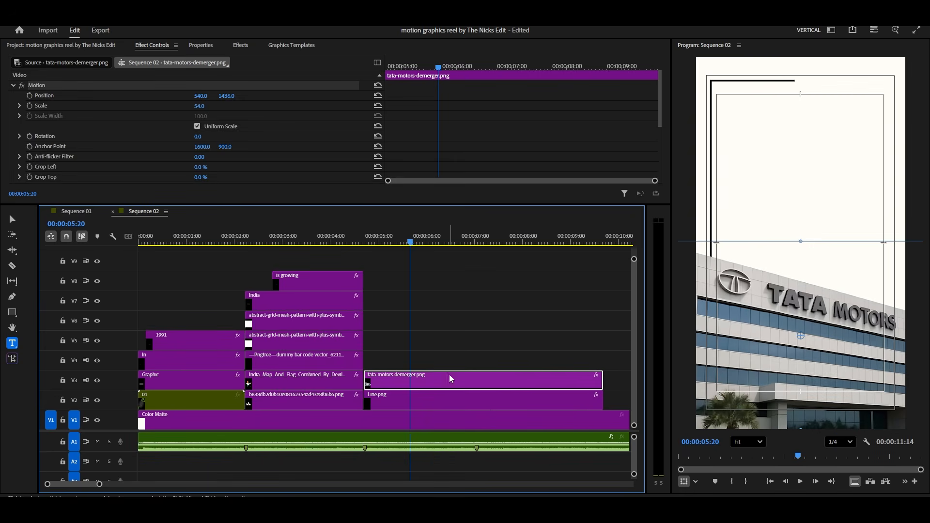
Step: Add the dummy barcode image on track V4 above the Tata Motors clip, shrink it and place it in the frame's upper-right corner
left_click(284, 361)
left_click(71, 45)
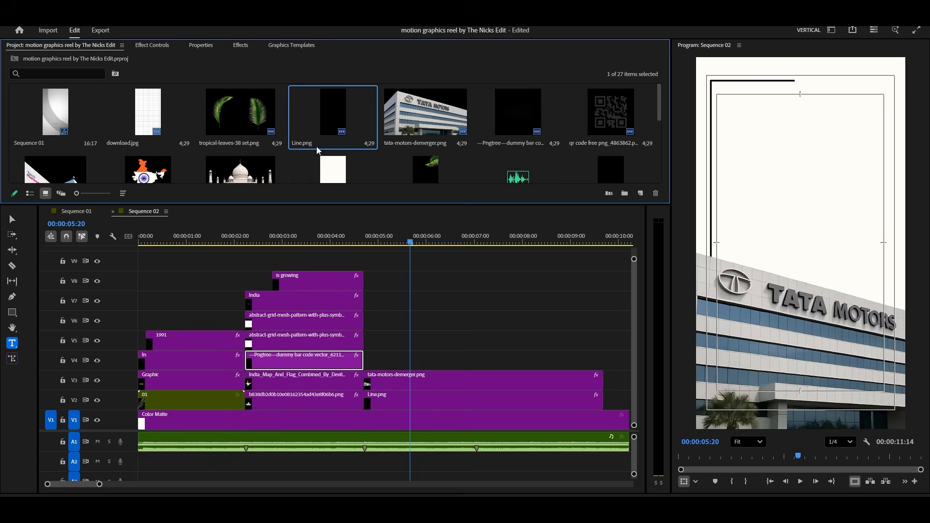
left_click_drag(480, 104, 395, 363)
left_click(400, 363)
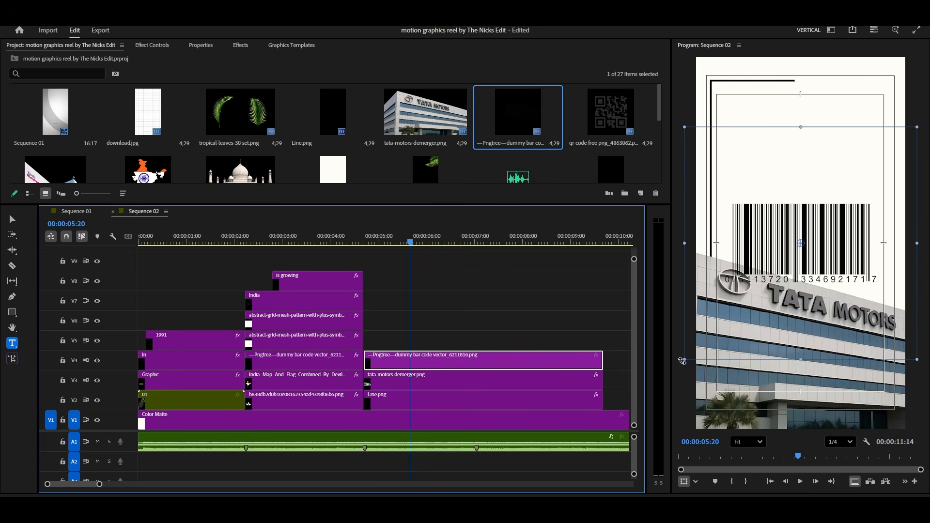
left_click_drag(684, 360, 761, 283)
left_click_drag(799, 250, 871, 117)
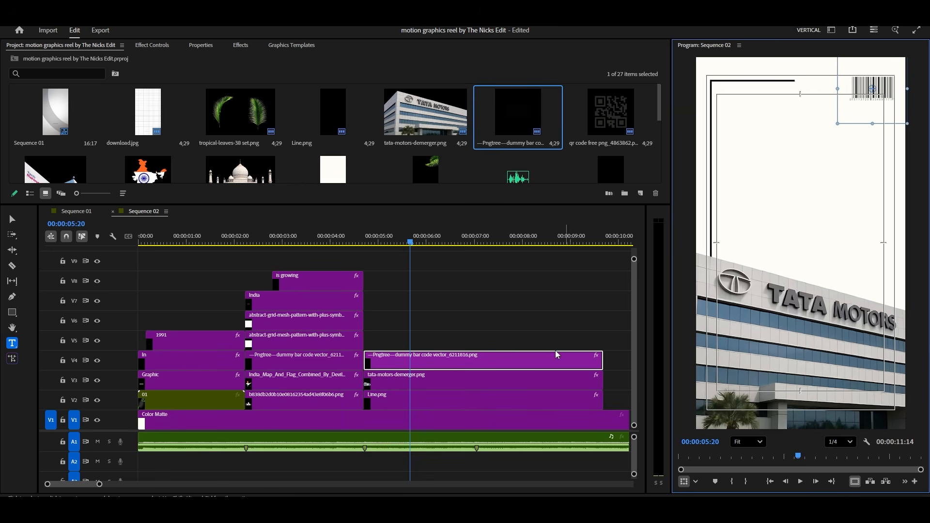
Step: Duplicate both abstract grid clips from the India scene onto tracks V5 and V6 at the start of the Tata Motors scene
left_click(441, 328)
left_click_drag(387, 326, 436, 347)
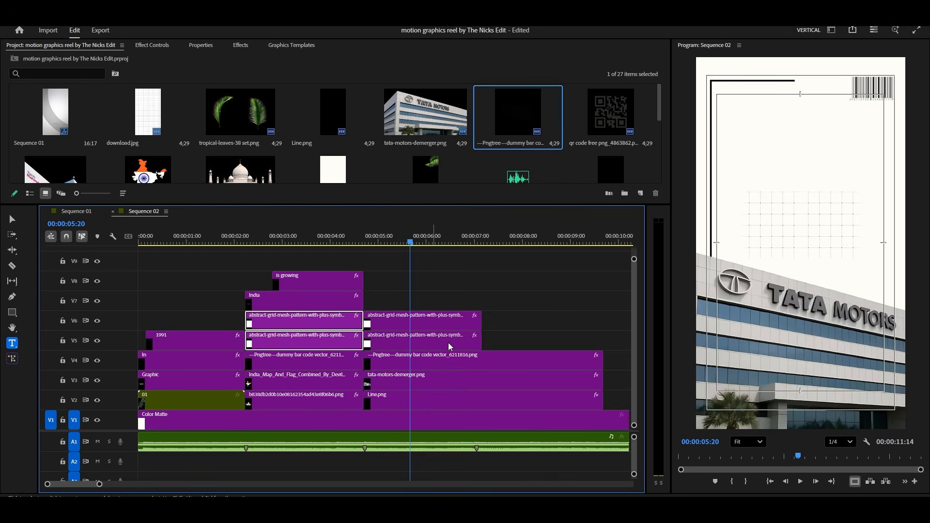
Step: Raise the V6 grid clip to a vertical position of 761 and copy its Motion values onto the V5 grid clip
left_click(460, 319)
left_click(152, 45)
left_click_drag(225, 96, 205, 97)
right_click(183, 84)
left_click(206, 126)
left_click(407, 335)
key("ctrl+v")
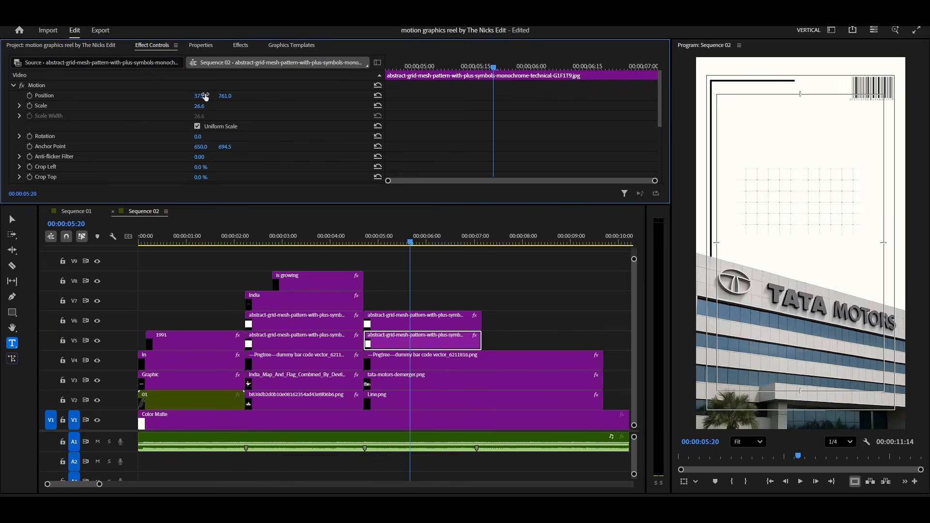
Step: Trim the Tata Motors scene clips on tracks V2 to V6 to end at the next audio marker, about 00:00:07:01
left_click_drag(506, 326, 470, 345)
left_click_drag(480, 342, 476, 341)
left_click_drag(611, 360, 593, 397)
left_click_drag(602, 384, 480, 383)
left_click(495, 353)
Step: Duplicate the "is growing" title onto V7 at the Tata scene start, retyped as "A indian" and placed at 447.5, 695
left_click_drag(309, 286, 396, 297)
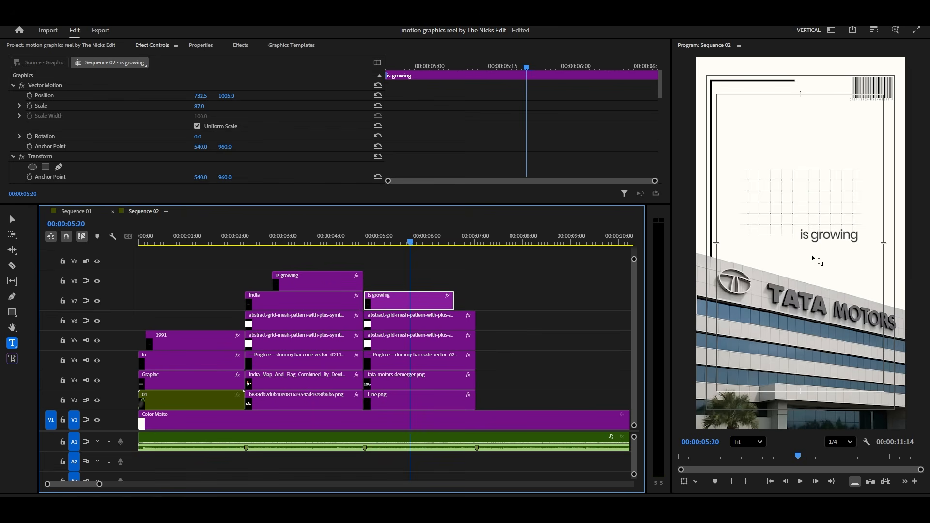
left_click(844, 238)
key("ctrl+a")
type("A")
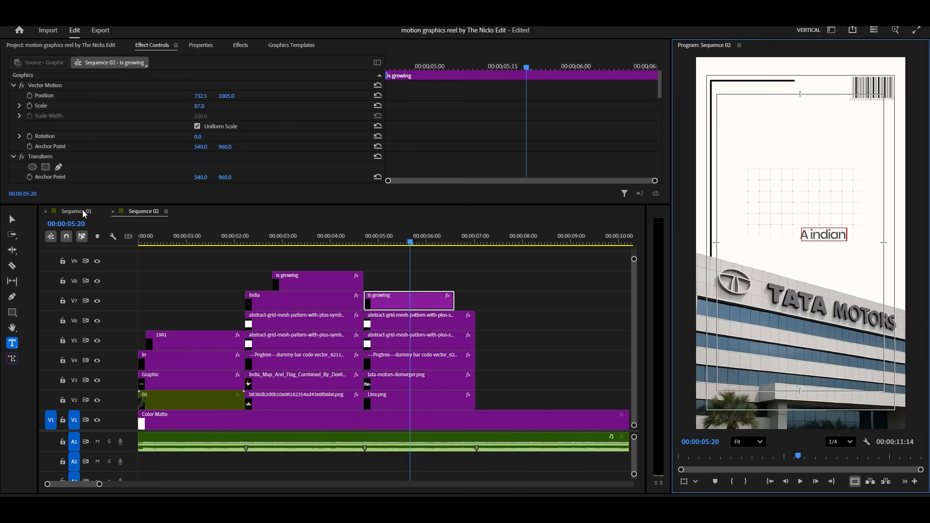
left_click(86, 213)
left_click(144, 214)
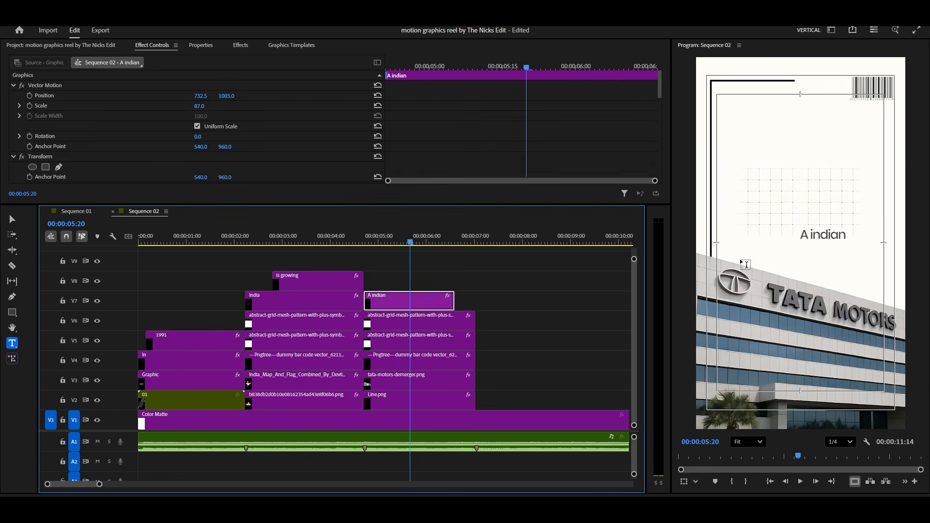
left_click(270, 187)
left_click_drag(831, 316, 775, 256)
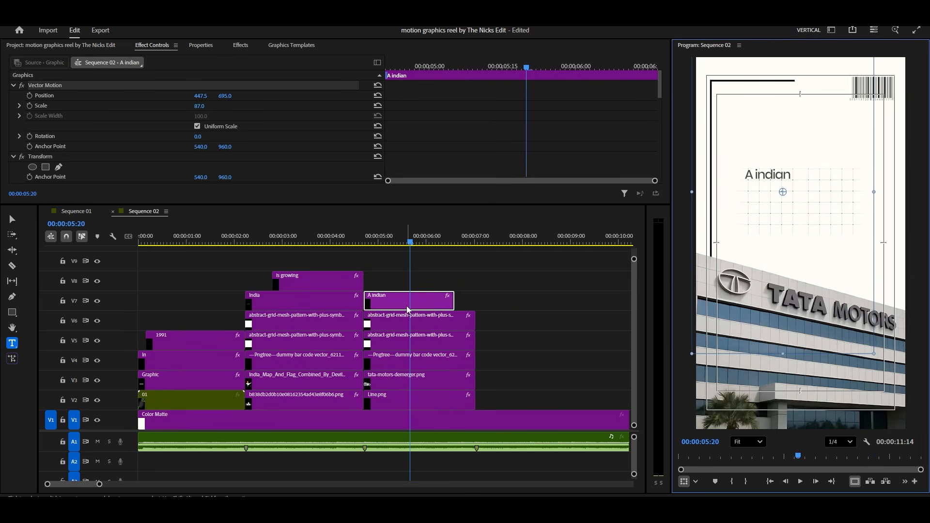
Step: Duplicate the "A indian" title onto track V8, retype it as "company" and place it below and to the right, over the grid
left_click_drag(407, 310, 407, 281)
left_click_drag(781, 174, 781, 209)
triple_click(780, 209)
type("company")
left_click_drag(201, 96, 248, 99)
Step: Duplicate the "company" title onto track V9, raise it to 741.5, 781 and retype it as "TATA"
left_click_drag(432, 290, 434, 264)
left_click_drag(224, 97, 158, 98)
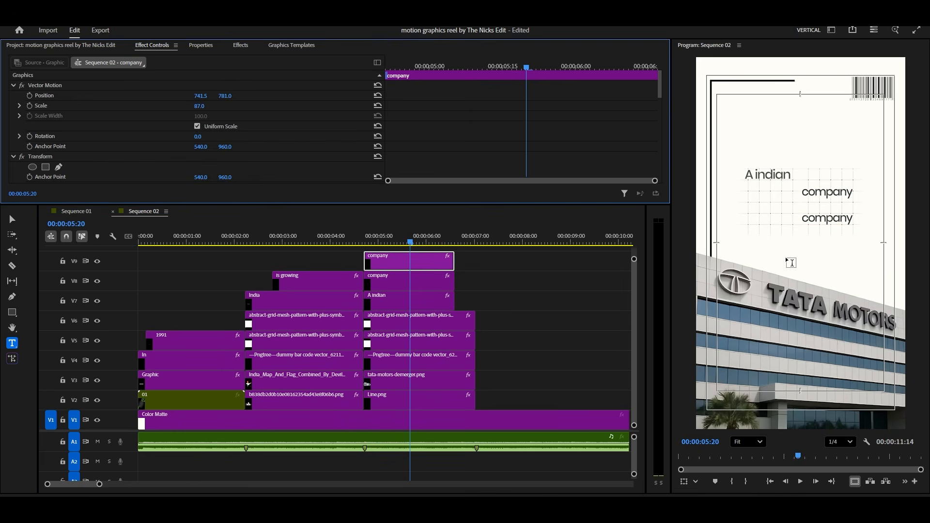
double_click(825, 192)
type("TATA")
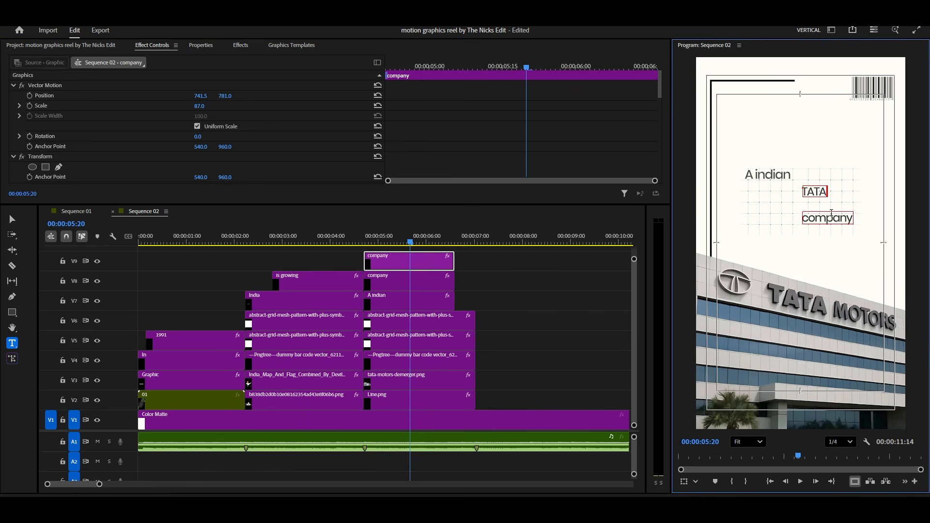
Step: Set the "TATA" text to Poppins Bold with a font size of 195
double_click(813, 192)
left_click(215, 46)
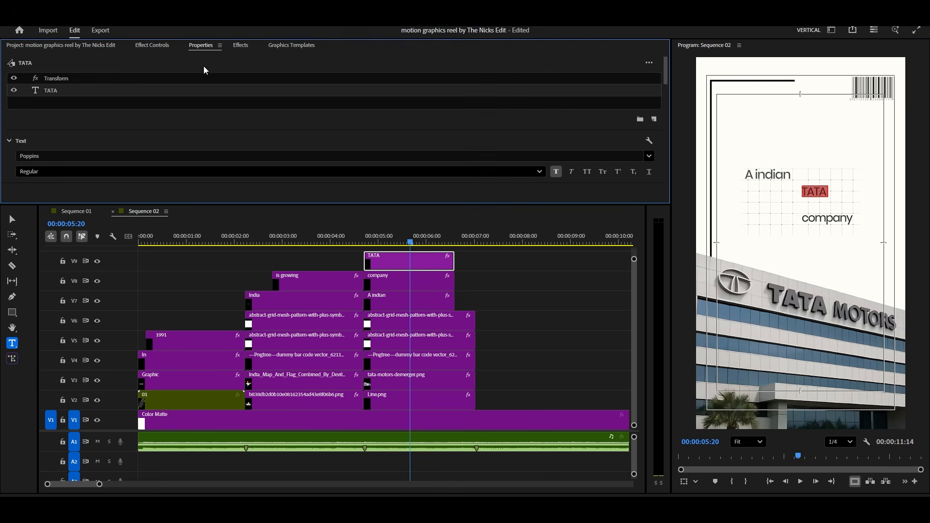
left_click(121, 132)
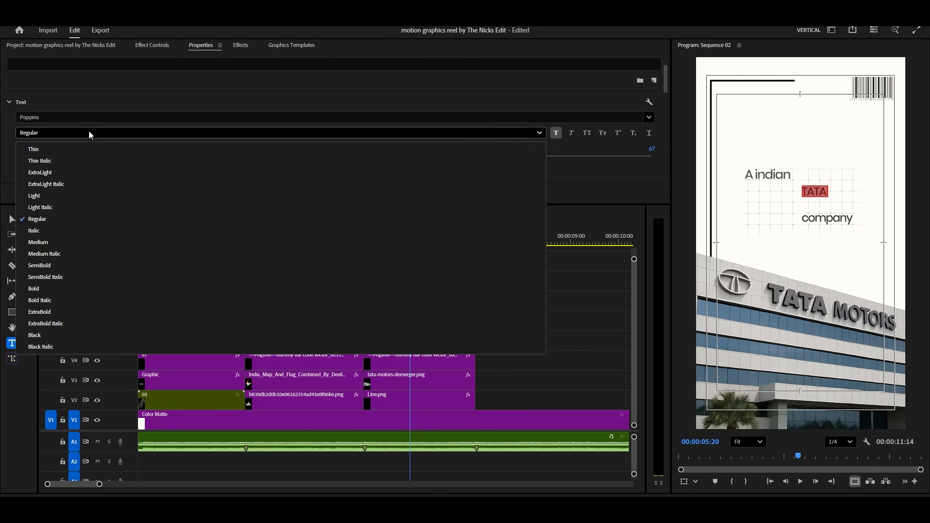
left_click(64, 289)
left_click_drag(124, 156, 333, 156)
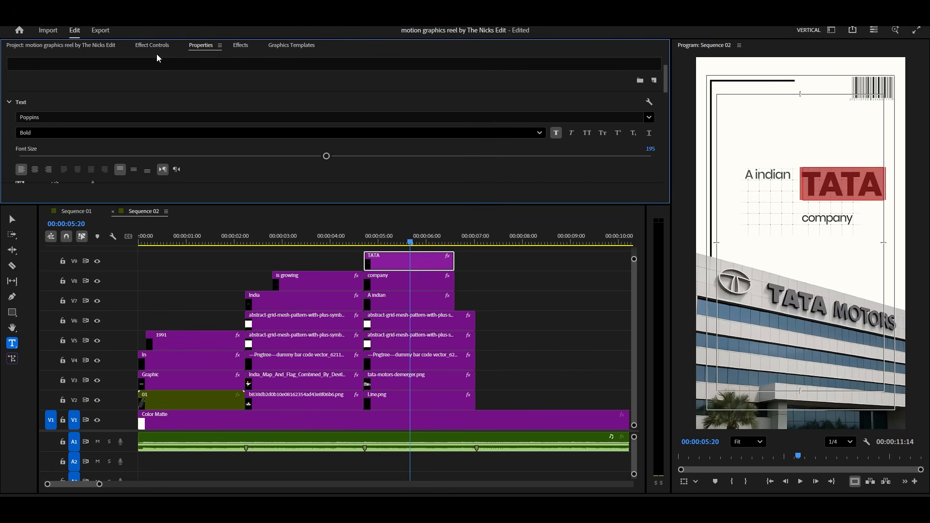
Step: Centre the "TATA" text horizontally in the frame and increase its font size slightly
scroll(391, 148, "down", 5)
left_click(293, 161)
left_click(152, 45)
left_click(200, 45)
scroll(262, 150, "up", 5)
left_click_drag(326, 138, 353, 140)
scroll(312, 158, "down", 5)
left_click(293, 152)
left_click_drag(314, 168, 320, 167)
Step: Move the "company" text up so it sits directly beneath "TATA"
left_click(415, 282)
left_click(152, 45)
left_click_drag(225, 96, 199, 96)
Step: Extend the Tata scene's title clips to the scene end and stagger the starts of "company" and "TATA" after "A indian"
left_click(409, 301)
left_click_drag(473, 266, 439, 301)
left_click_drag(453, 300, 474, 299)
scroll(457, 307, "up", 2)
left_click_drag(358, 284, 379, 285)
left_click_drag(357, 265, 406, 266)
left_click_drag(317, 242, 465, 242)
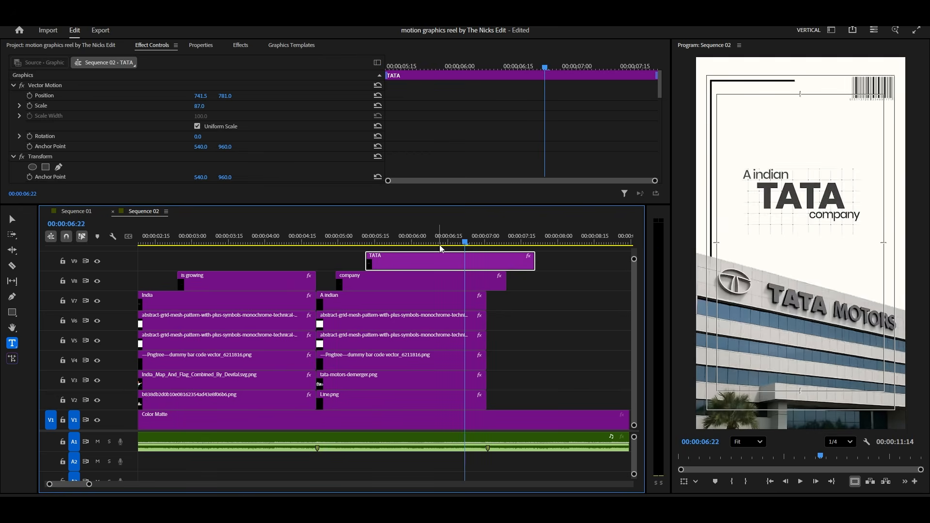
Step: Shift the "TATA" opacity keyframe earlier and trim the "company" and "TATA" clips to end with the Tata Motors scene
scroll(546, 107, "down", 5)
left_click_drag(545, 113, 517, 112)
left_click_drag(505, 283, 488, 285)
left_click_drag(534, 264, 487, 266)
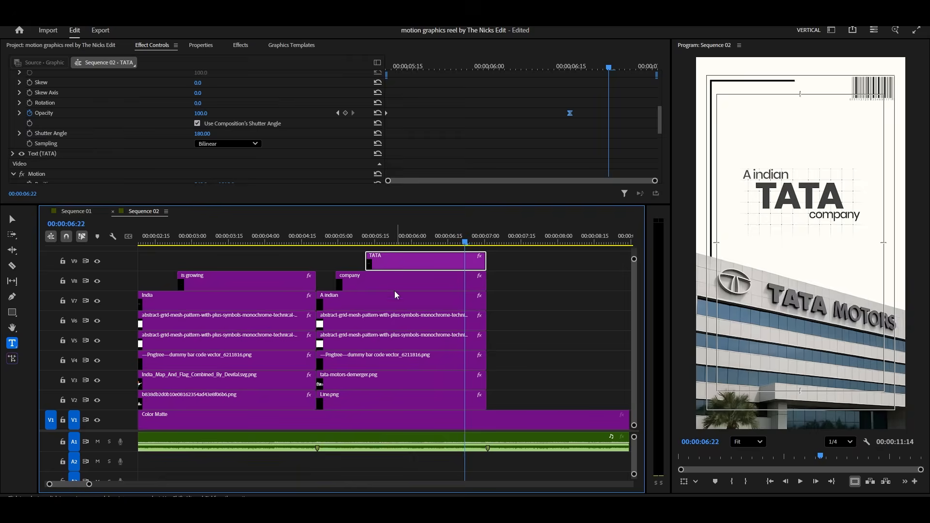
left_click_drag(394, 285, 386, 284)
left_click_drag(326, 239, 450, 241)
mouse_move(460, 263)
left_mouse_down()
mouse_move(452, 263)
mouse_move(472, 265)
left_mouse_up()
left_click_drag(477, 283, 485, 284)
left_click(512, 322)
Step: Place the Tech Mahindra building image on track V2 at 00:00:07:01, directly after the Tata Motors scene
scroll(512, 322, "down", 2)
left_click_drag(356, 242, 386, 249)
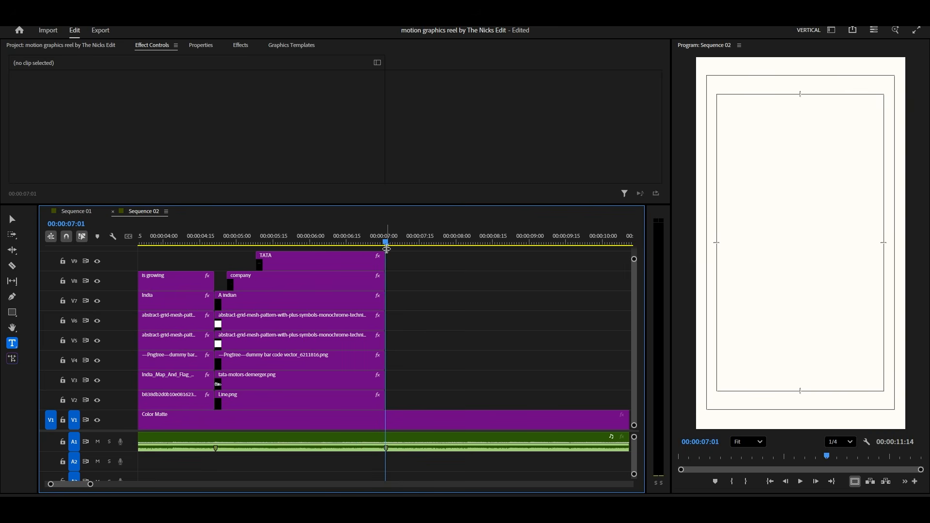
left_click(96, 47)
scroll(237, 107, "down", 3)
left_click_drag(57, 112, 396, 404)
Step: Resize the Tech Mahindra image and position it along the bottom of the frame
left_click(410, 236)
left_click(429, 401)
left_click(152, 45)
left_click_drag(205, 106, 171, 88)
left_click(171, 87)
left_click_drag(764, 268, 771, 372)
left_click_drag(807, 265, 816, 243)
left_click_drag(798, 290, 827, 275)
left_click(481, 302)
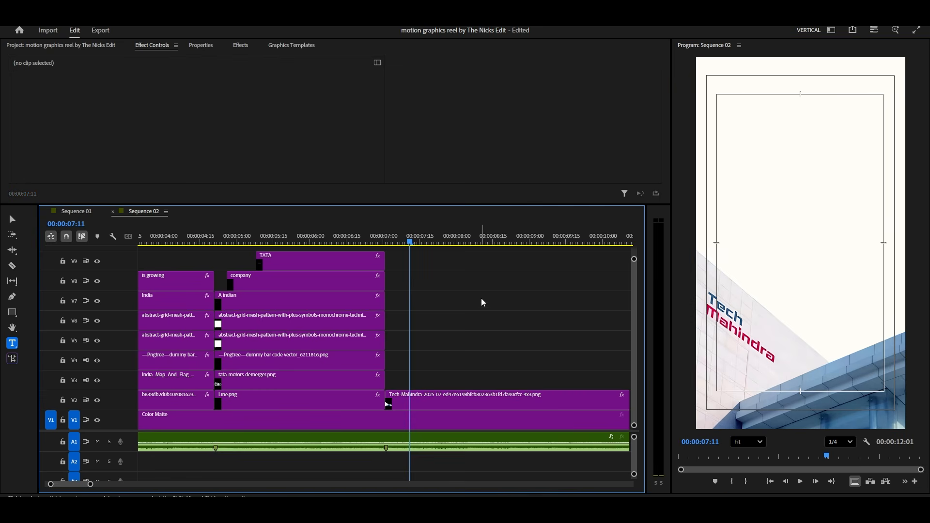
Step: Duplicate both abstract grid clips from the Tata scene on V5 and V6 to the start of the Tech Mahindra scene
left_click_drag(399, 315, 378, 339)
left_click_drag(360, 337, 531, 336, "alt")
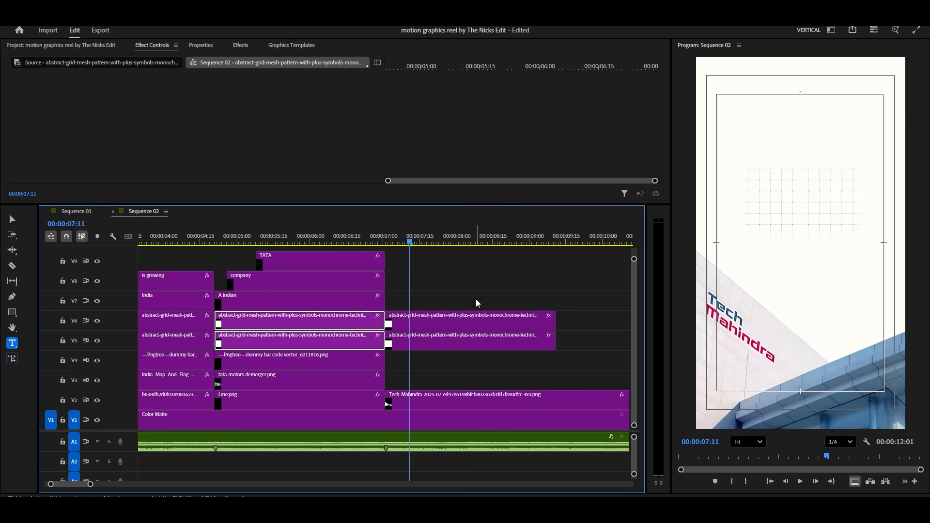
left_click(477, 299)
Step: Duplicate the barcode clip on V4 into the Tech Mahindra scene and move the barcode to the frame's upper-left corner
left_click(268, 360)
left_click_drag(268, 360, 435, 362, "alt")
left_click(262, 406)
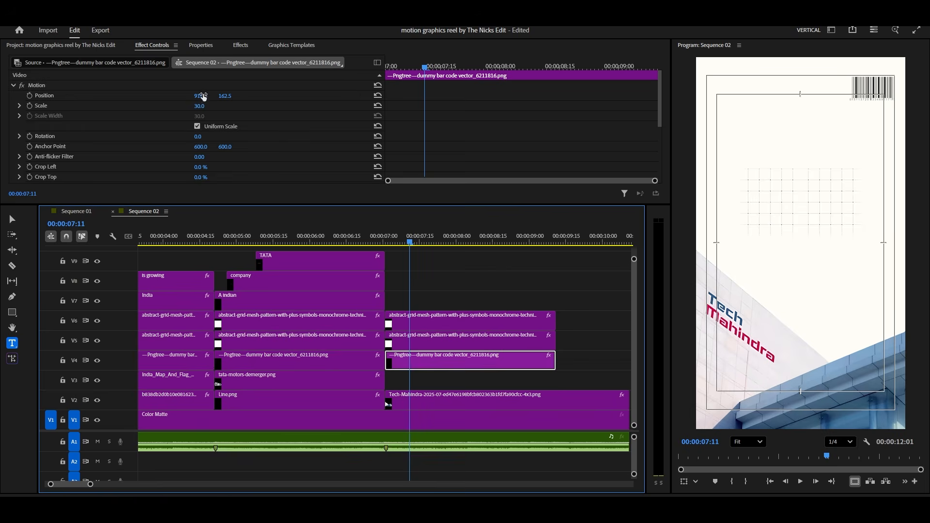
Step: Duplicate Line.png onto V2 beneath the Tech Mahindra clip and remove its Horizontal Flip effect
left_click_drag(262, 406, 433, 391)
scroll(111, 130, "down", 5)
right_click(62, 142)
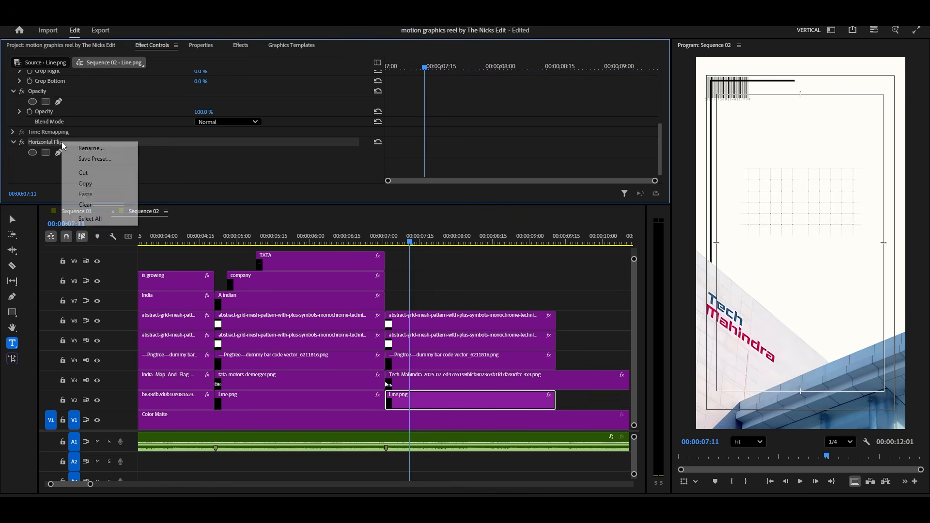
left_click(115, 177)
left_click(488, 401)
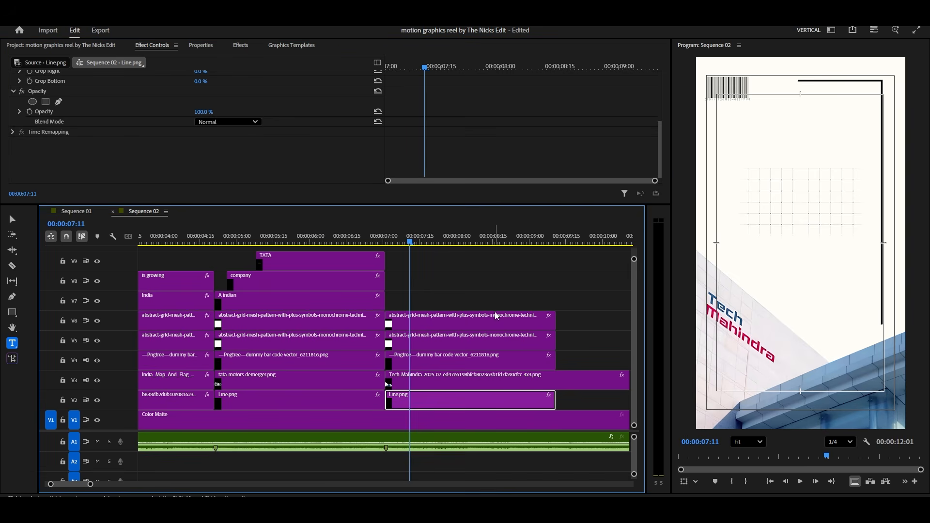
Step: Shift the Tech Mahindra scene's line horizontally closer to the frame's right edge
left_click(495, 298)
left_click(473, 398)
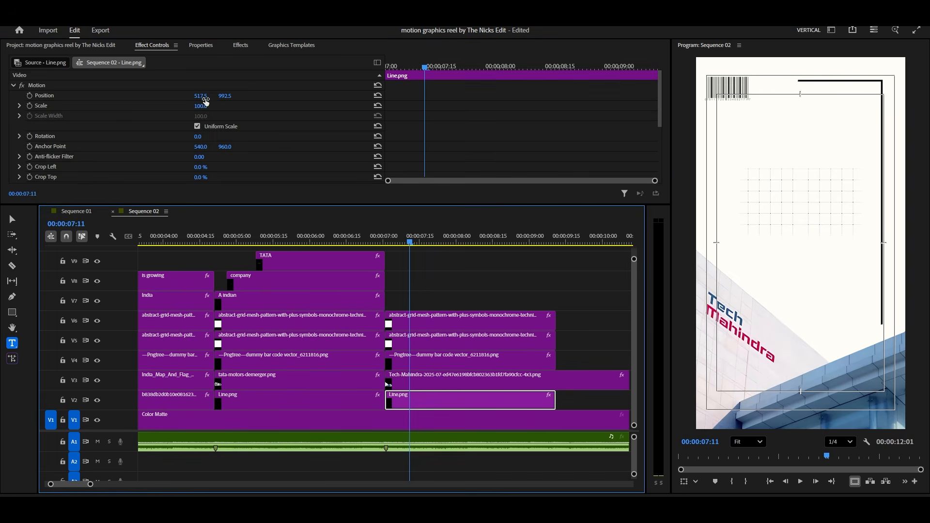
left_click_drag(201, 95, 219, 96)
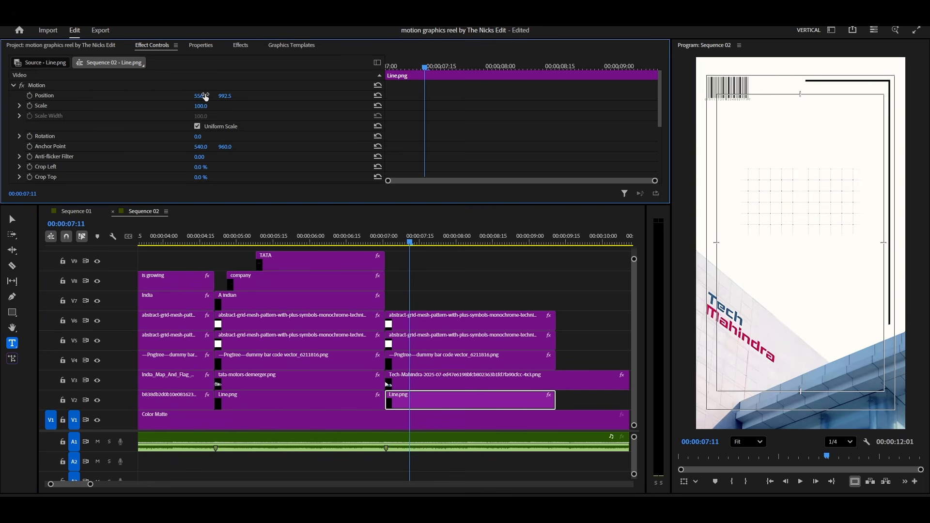
left_click(447, 278)
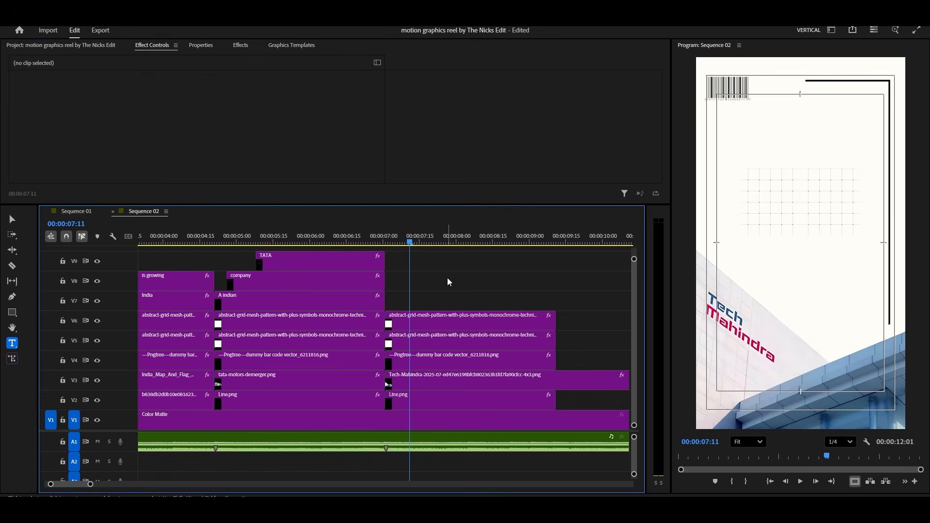
Step: Trim the Tech Mahindra clip on V3 to end together with the other clips of its scene
scroll(528, 345, "down", 1)
scroll(527, 345, "down", 5)
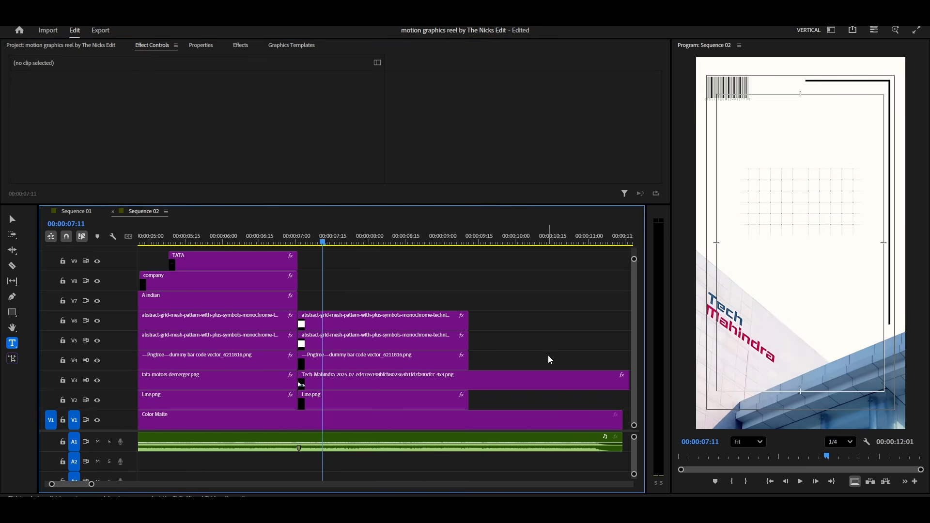
scroll(553, 368, "down", 2)
scroll(553, 367, "down", 3)
left_click_drag(599, 381, 443, 387)
scroll(402, 374, "up", 4)
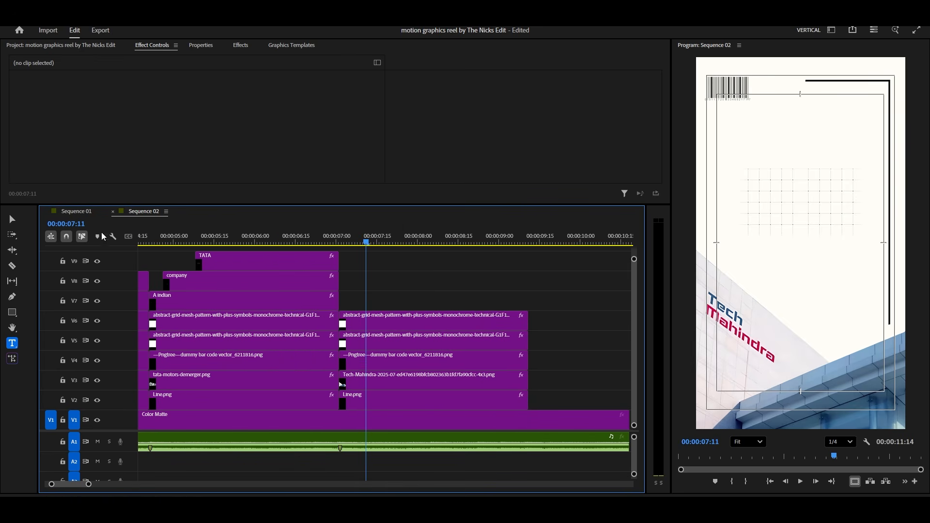
scroll(352, 286, "down", 3)
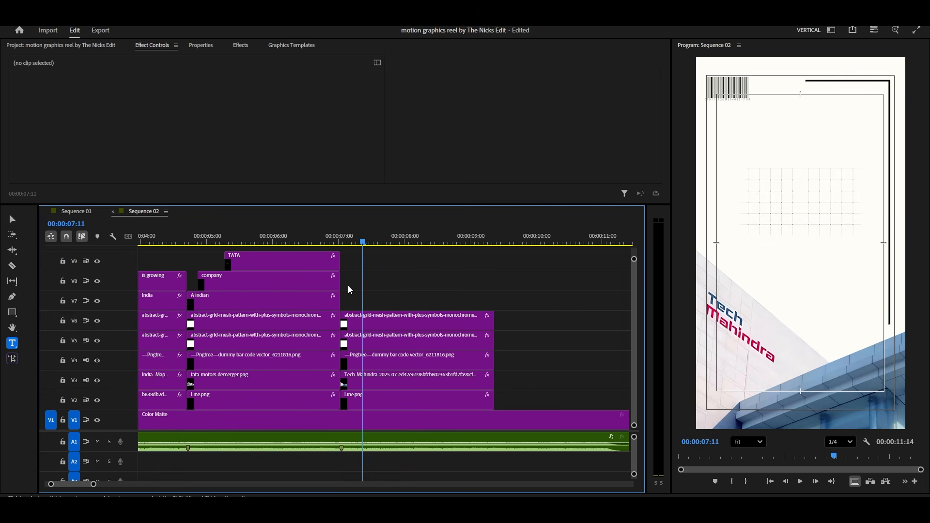
Step: Duplicate the "India" title onto V7 at the start of the Tech Mahindra scene and retype it as "Mahindra"
left_click_drag(193, 296, 494, 303)
scroll(495, 304, "up", 1)
left_click_drag(383, 242, 421, 244)
left_click(432, 303)
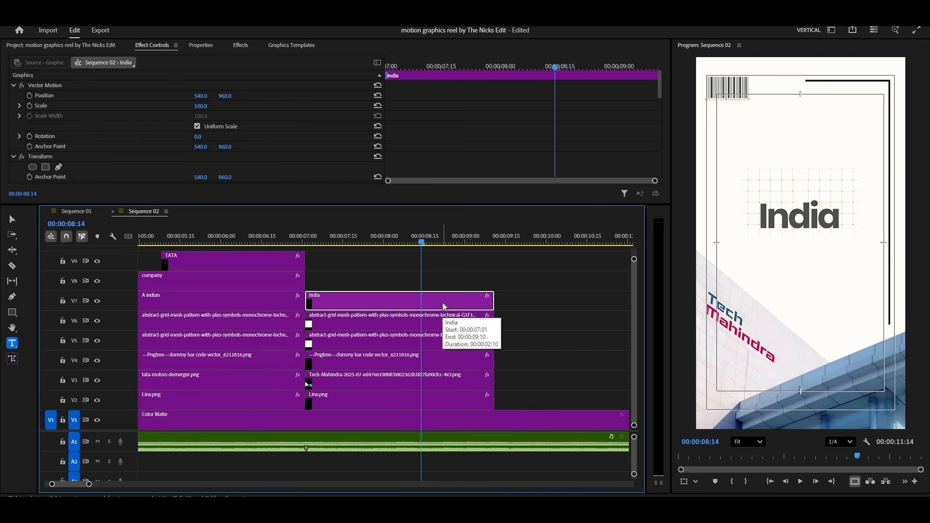
left_click(791, 217)
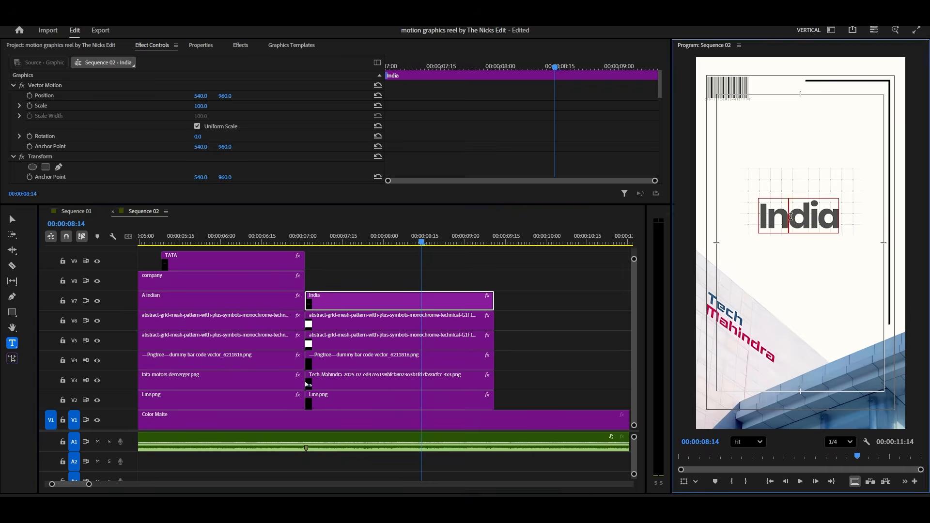
key("ctrl+a")
type("Mahindr")
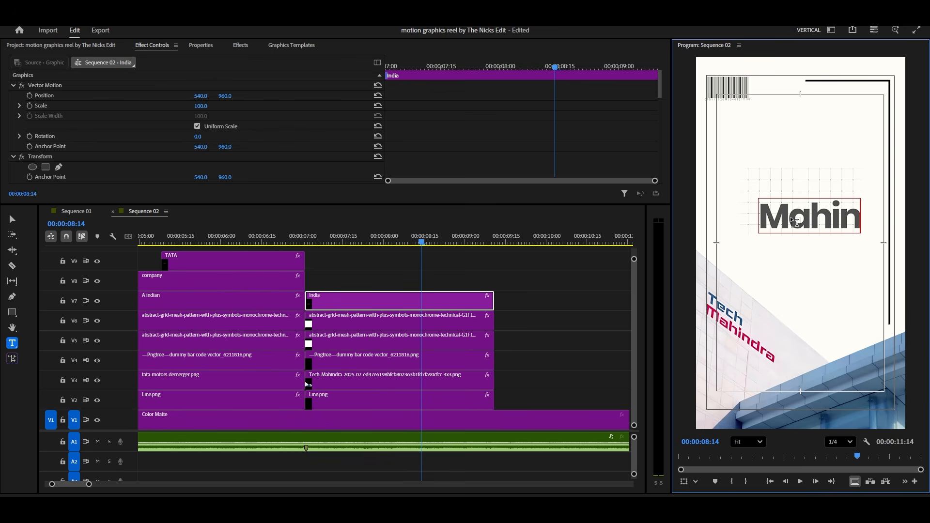
type("a")
Step: Set the "Mahindra" text's font size to 146 and centre it horizontally in the frame
left_click(200, 45)
scroll(257, 124, "down", 1)
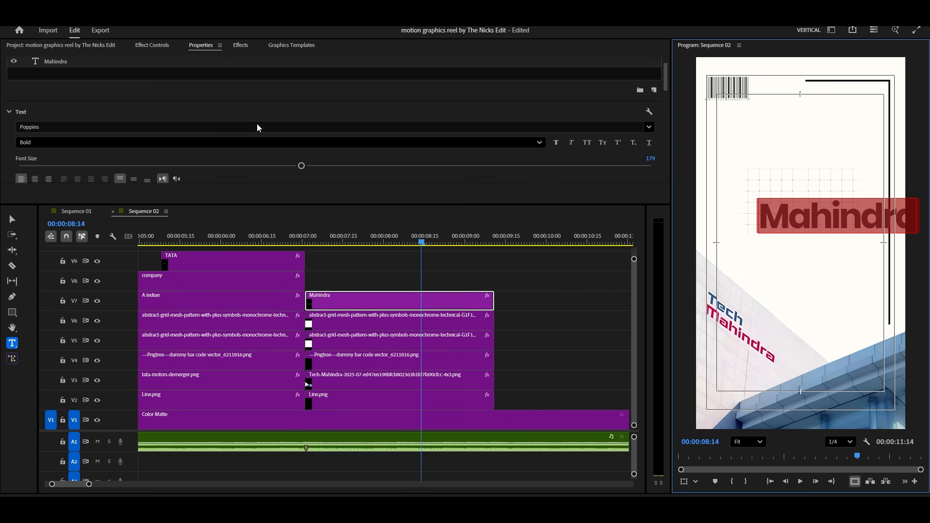
left_click_drag(302, 166, 262, 166)
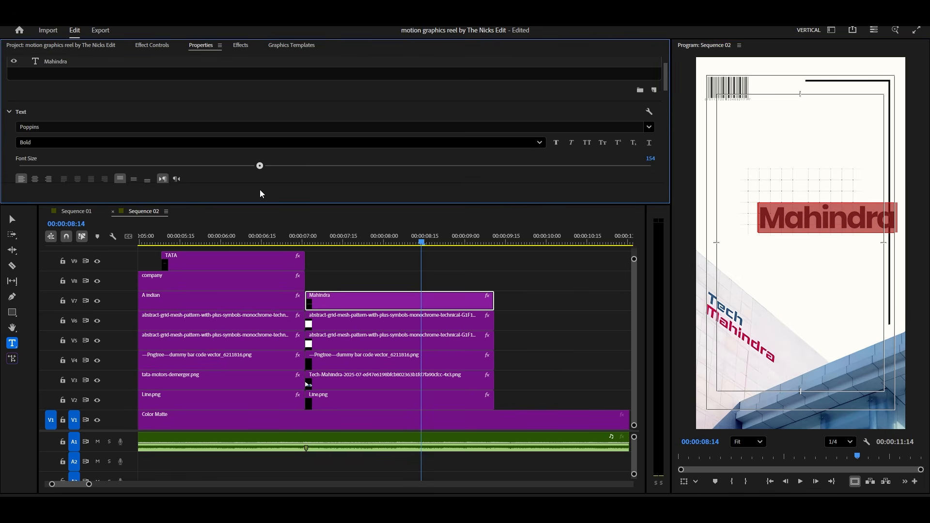
scroll(264, 192, "down", 6)
left_click(293, 171)
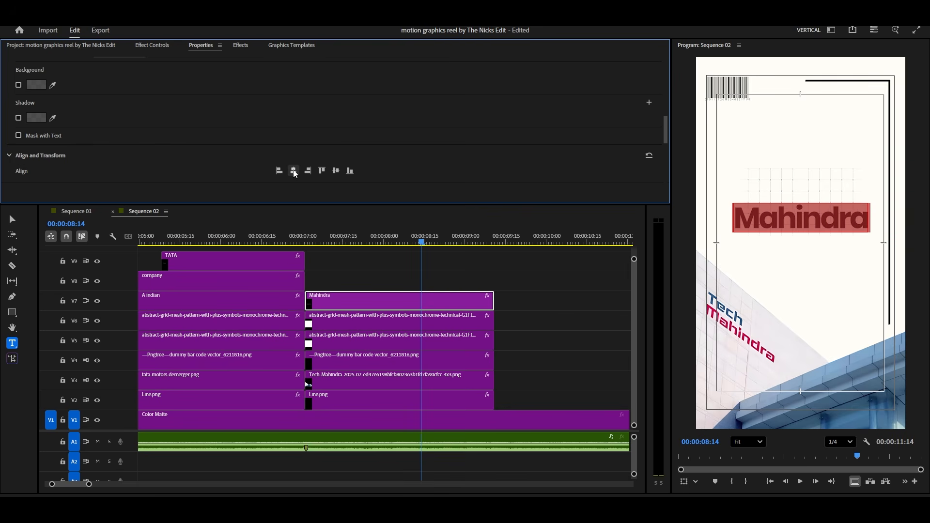
scroll(318, 132, "up", 5)
left_click_drag(266, 92, 252, 92)
scroll(304, 140, "down", 6)
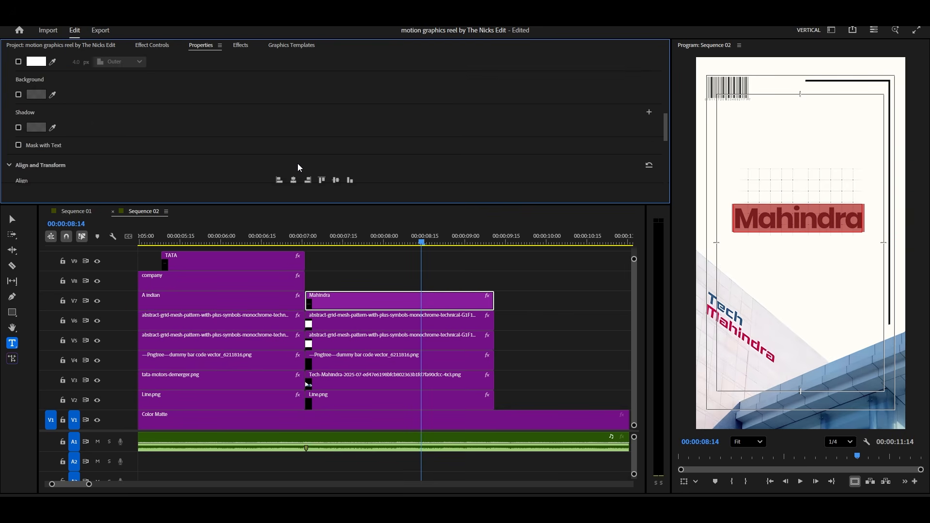
left_click(294, 183)
scroll(298, 137, "up", 5)
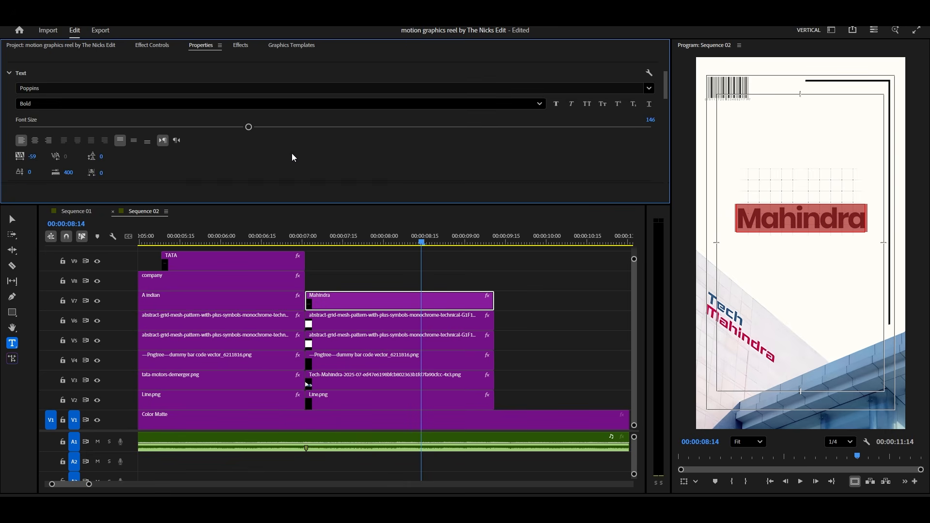
Step: Raise the "Mahindra" title to a vertical position of about 910
left_click(152, 45)
left_click_drag(229, 96, 207, 96)
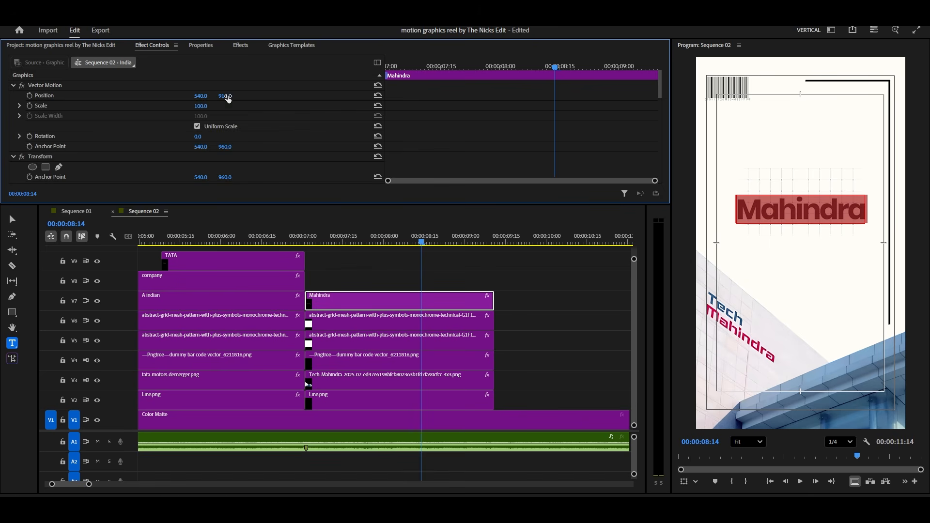
left_click(392, 275)
Step: Duplicate the "Mahindra" title onto V8, raise it to 540, 790 and retype it as "Standing With" in a smaller regular font
left_click_drag(359, 303, 356, 283)
left_click_drag(229, 95, 175, 96)
double_click(791, 186)
type("Standing")
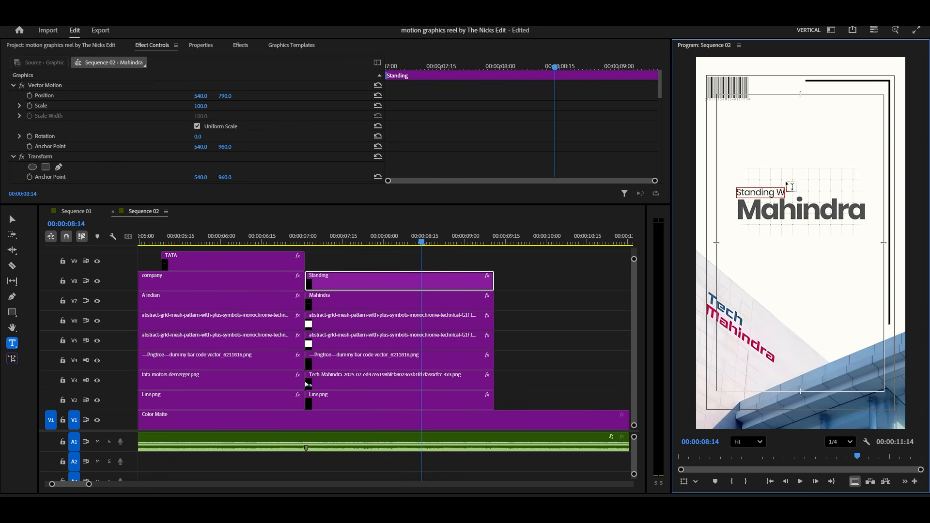
type(" With")
left_click(524, 291)
Step: Duplicate the "Standing With" title onto V9 and blank out its first word, leaving only "With" at horizontal position 543
left_click_drag(337, 283, 341, 264)
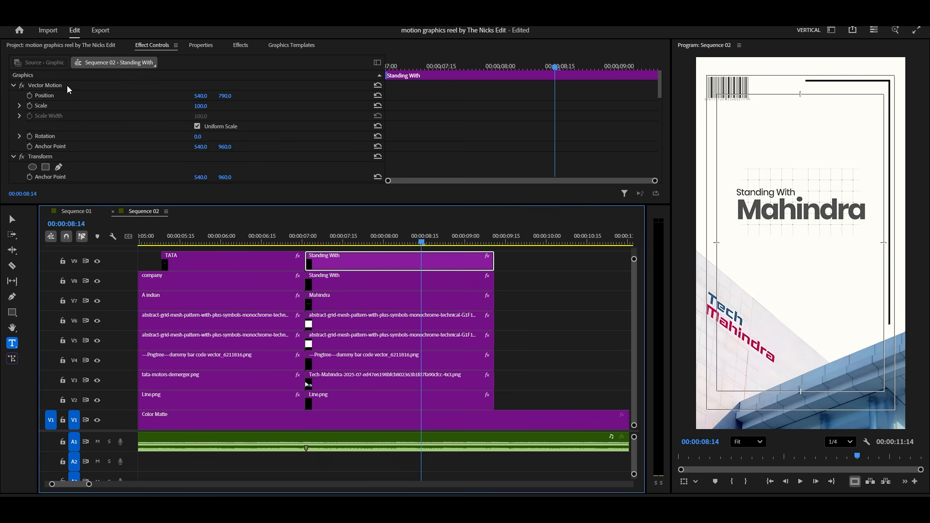
double_click(780, 191)
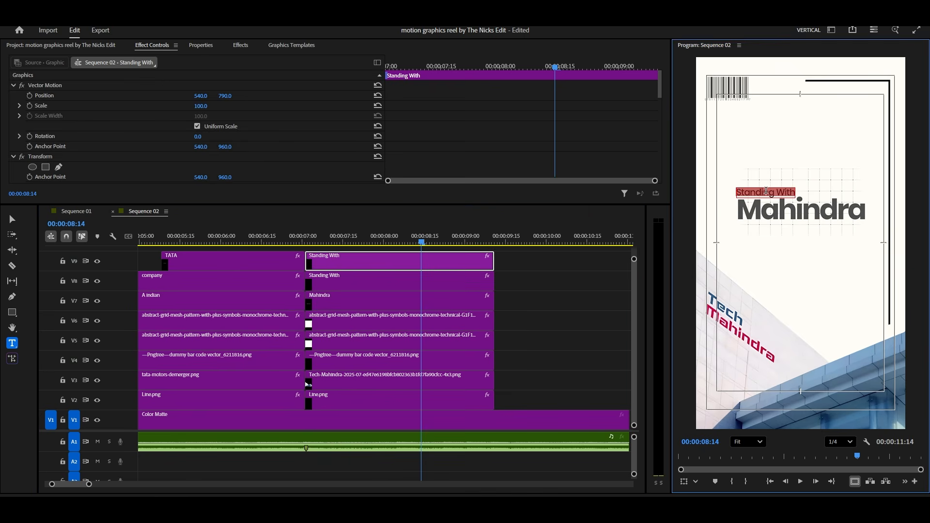
key("BackSpace")
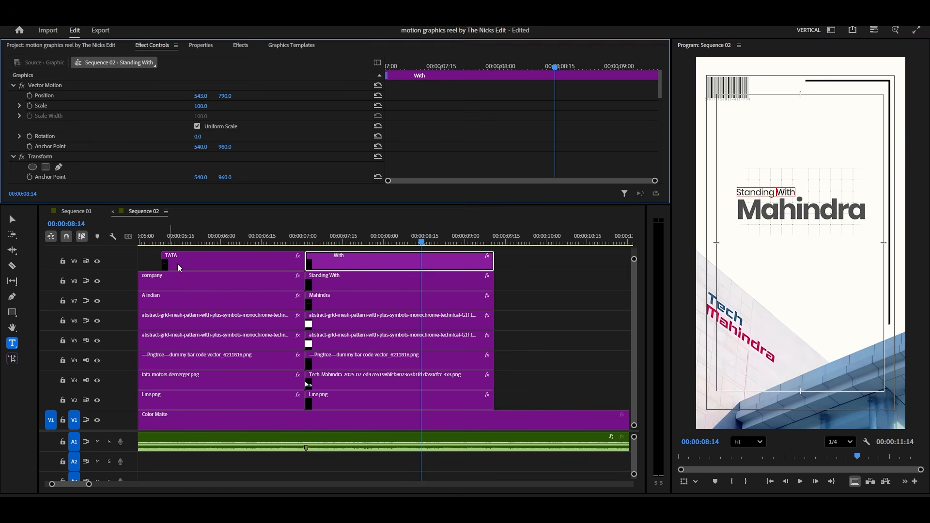
Step: Leave only "Standing" in the other copy and stack Standing, With and Mahindra on V7, V8 and V9 with staggered starts
left_click(200, 45)
left_click(371, 271)
mouse_move(370, 271)
left_mouse_down()
mouse_move(378, 271)
mouse_move(374, 290)
mouse_move(363, 284)
left_mouse_up()
left_click_drag(521, 296, 494, 281)
left_click(341, 283)
left_click(297, 243)
key("space")
left_click_drag(547, 264, 495, 269)
scroll(489, 278, "down", 3)
scroll(489, 281, "up", 3)
key("space")
left_click(418, 241)
Step: Nest the "In 1991" scene's clips and then the "India is growing" scene's clips into two separate sequences with default names
scroll(464, 339, "down", 3)
scroll(464, 339, "up", 3)
left_click_drag(133, 431, 132, 443)
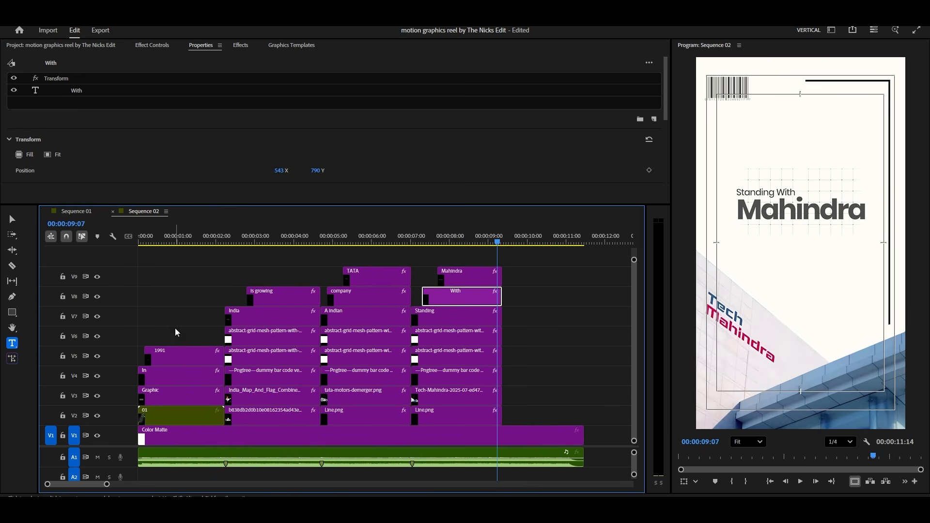
left_click_drag(176, 328, 172, 418)
right_click(173, 418)
left_click(205, 278)
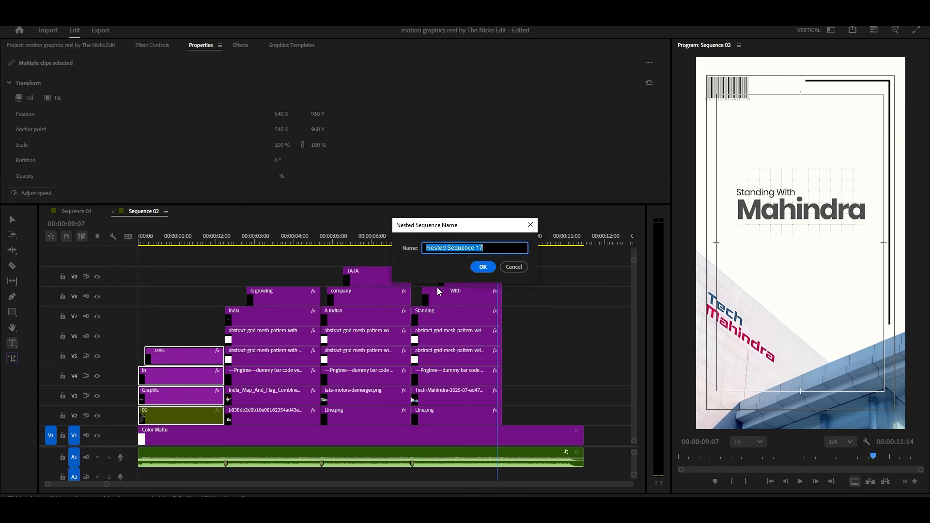
left_click(482, 264)
left_click_drag(317, 286, 274, 418)
right_click(274, 419)
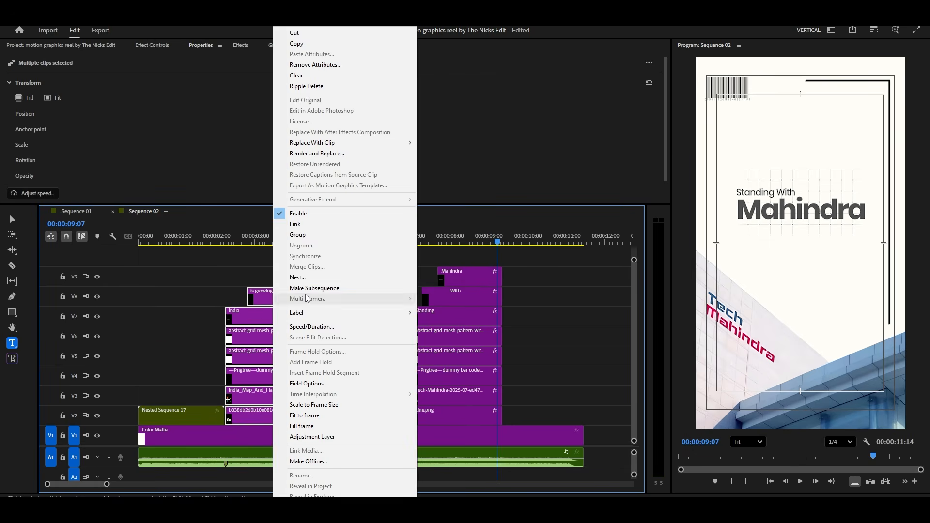
left_click(300, 279)
left_click(483, 266)
Step: Nest the Tata Motors scene's clips and then the Tech Mahindra scene's clips into two separate sequences with default names
left_click_drag(368, 264, 361, 418)
right_click(361, 418)
left_click(412, 286)
left_click(481, 266)
left_click_drag(469, 262, 467, 418)
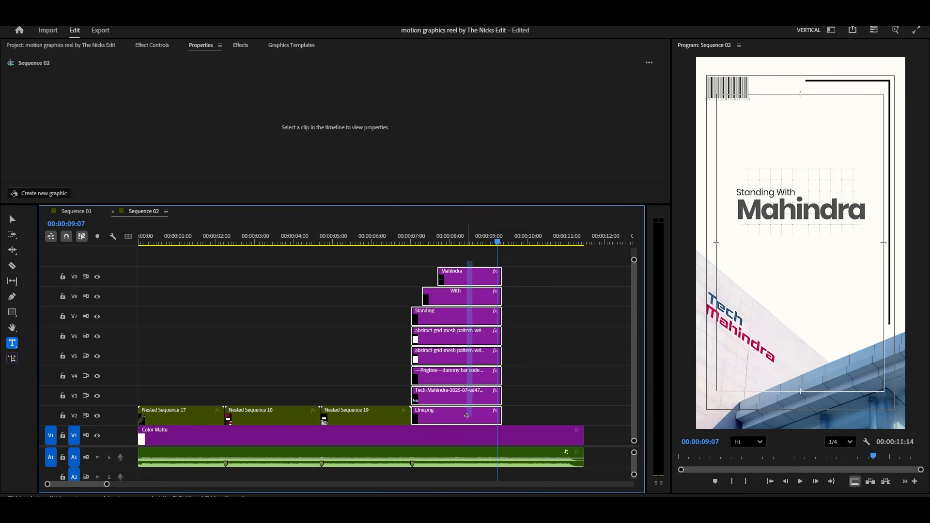
right_click(467, 417)
left_click(490, 279)
left_click(484, 267)
Step: Create an adjustment layer with default settings and place it on V3 over the cut between the first two nested scenes
left_click_drag(485, 240, 350, 315)
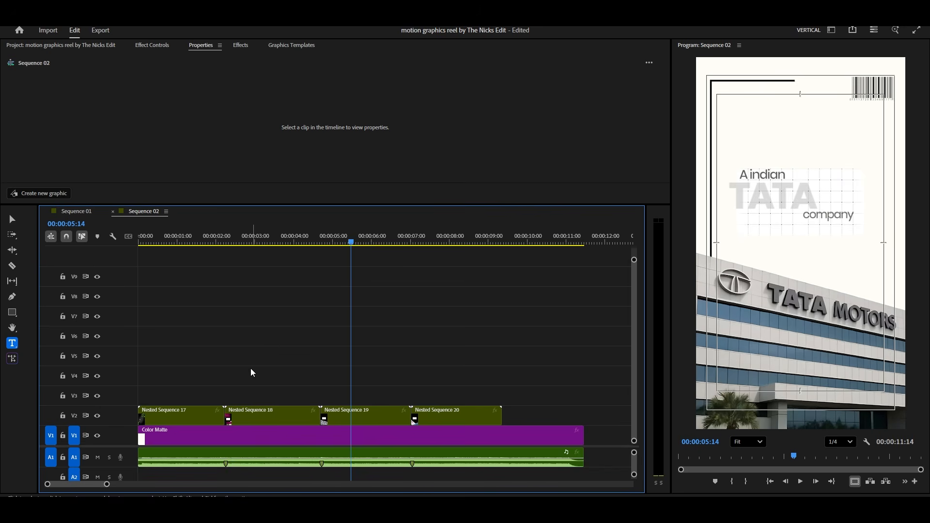
scroll(230, 381, "up", 3)
scroll(317, 343, "down", 2)
left_click_drag(257, 241, 240, 265)
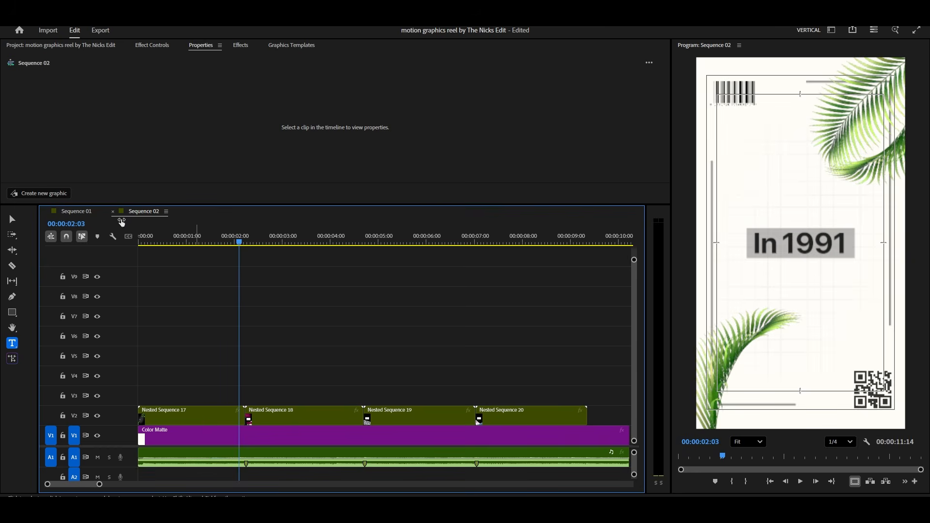
left_click(154, 46)
left_click(111, 45)
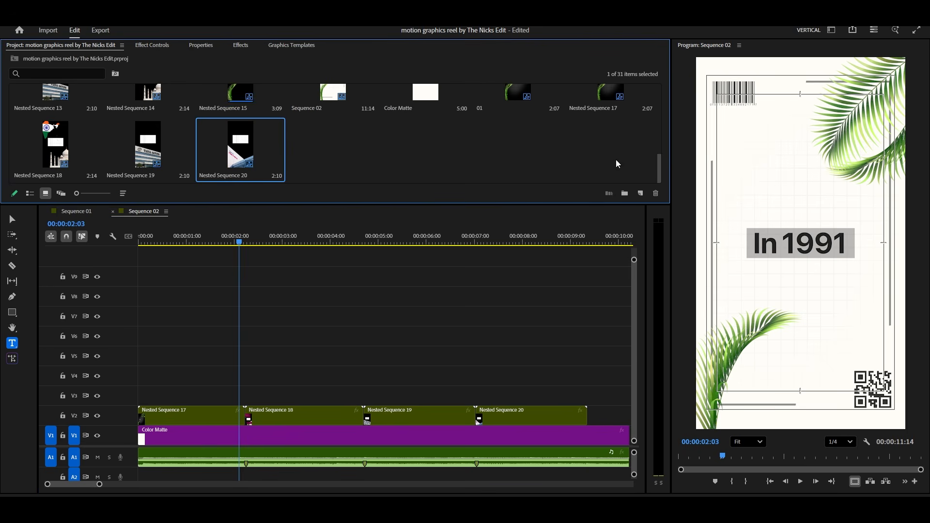
left_click(641, 194)
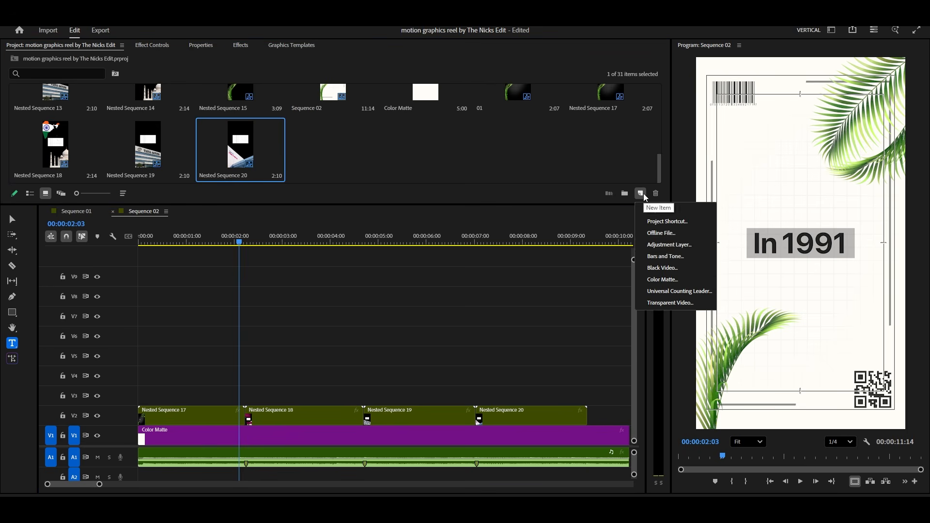
left_click(669, 244)
left_click(499, 303)
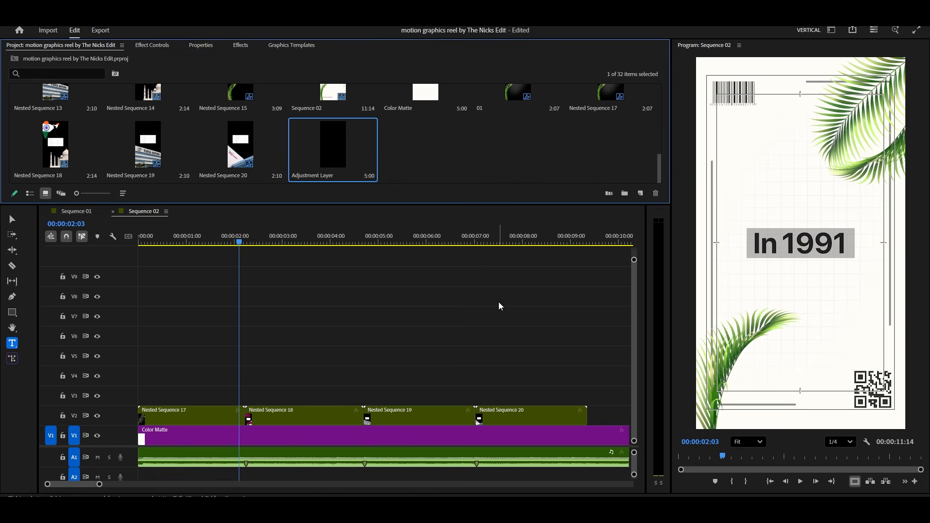
left_click_drag(331, 149, 222, 395)
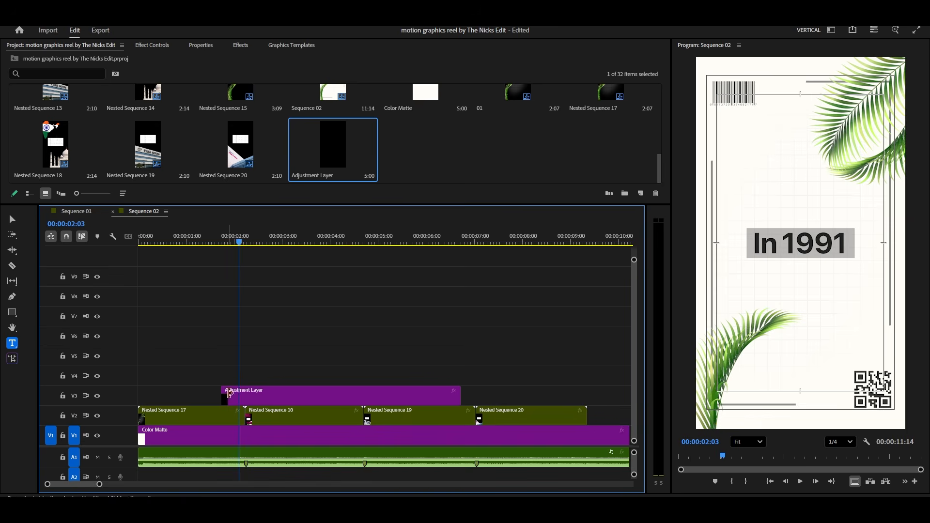
Step: Trim the adjustment layer to a short clip spanning the cut between Nested Sequence 17 and Nested Sequence 18
key("=")
left_click_drag(613, 396, 271, 398)
key("=")
left_click_drag(340, 396, 332, 397)
Step: Apply Gaussian Blur to the adjustment layer and adjust the layer's start to about 00:00:02:00
left_click(237, 44)
left_click(48, 61)
type("blur")
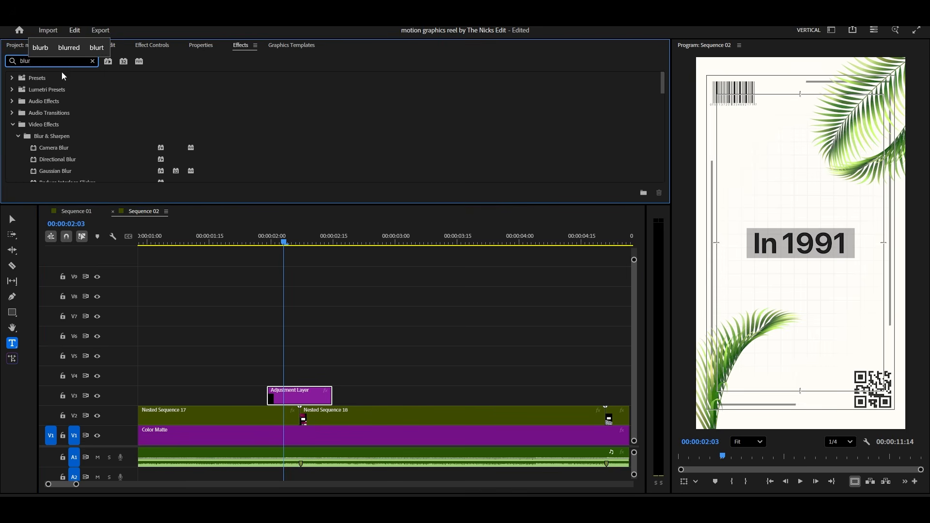
left_click_drag(54, 154, 327, 393)
left_click(152, 45)
left_click(301, 244)
key("equal")
key("equal")
left_click_drag(263, 393, 270, 393)
Step: Keyframe the Gaussian Blur's blurriness at 20 on the cut (00:00:02:07) and 0 at 00:00:02:03 and 00:00:02:12, with Repeat Edge Pixels enabled
scroll(445, 135, "down", 5)
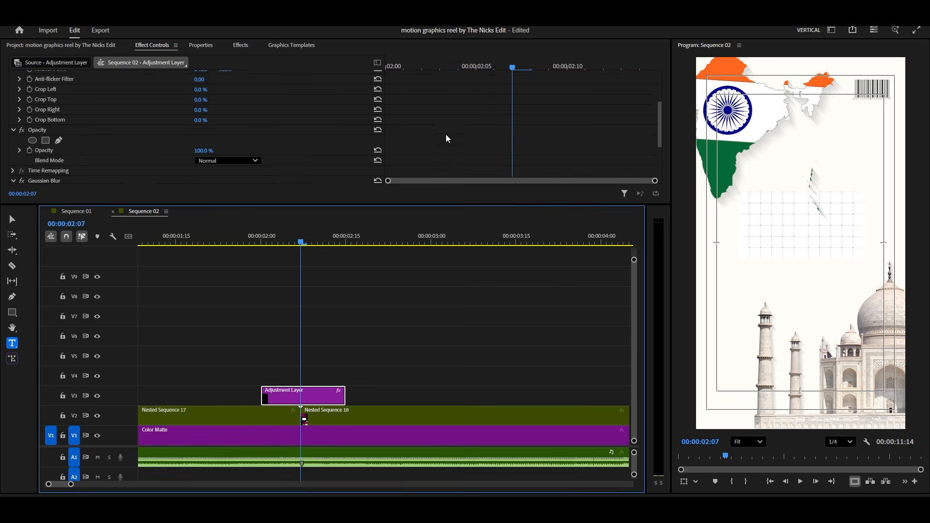
left_click(207, 133)
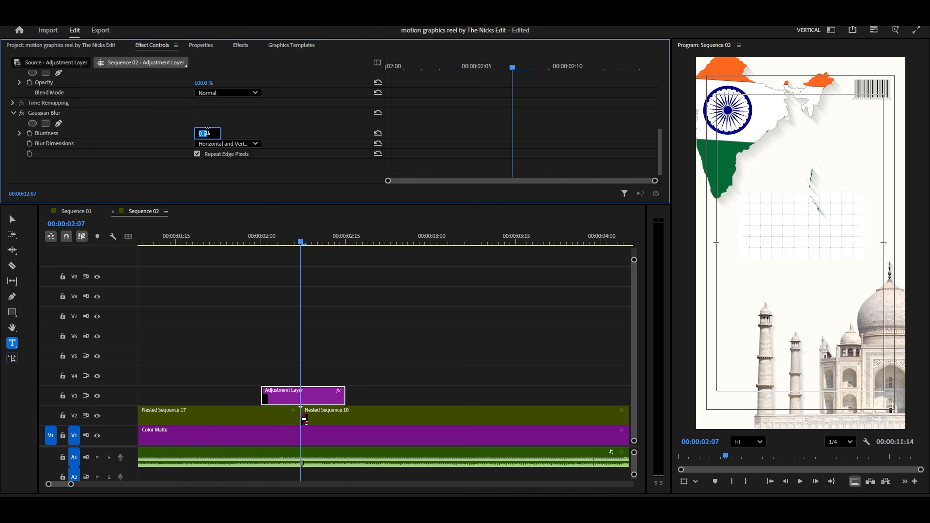
left_click(30, 134)
left_click(440, 66)
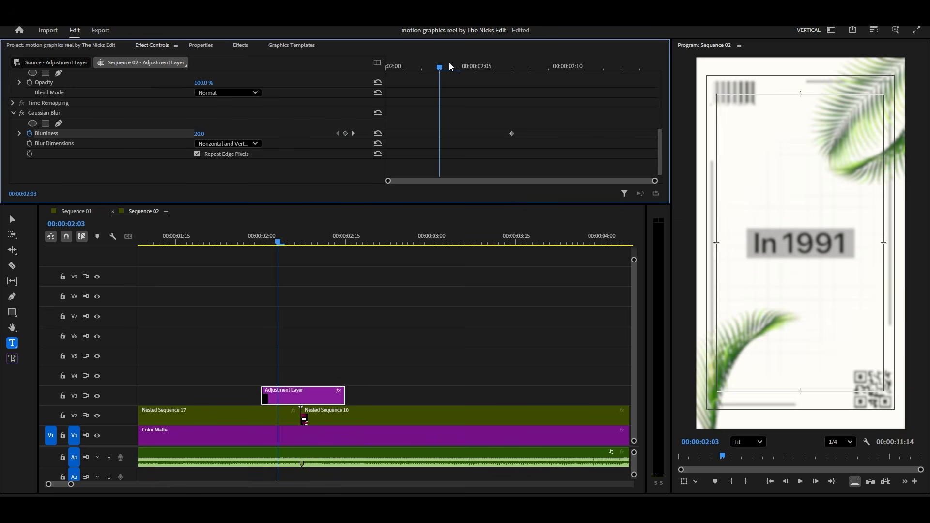
left_click(377, 134)
left_click(603, 68)
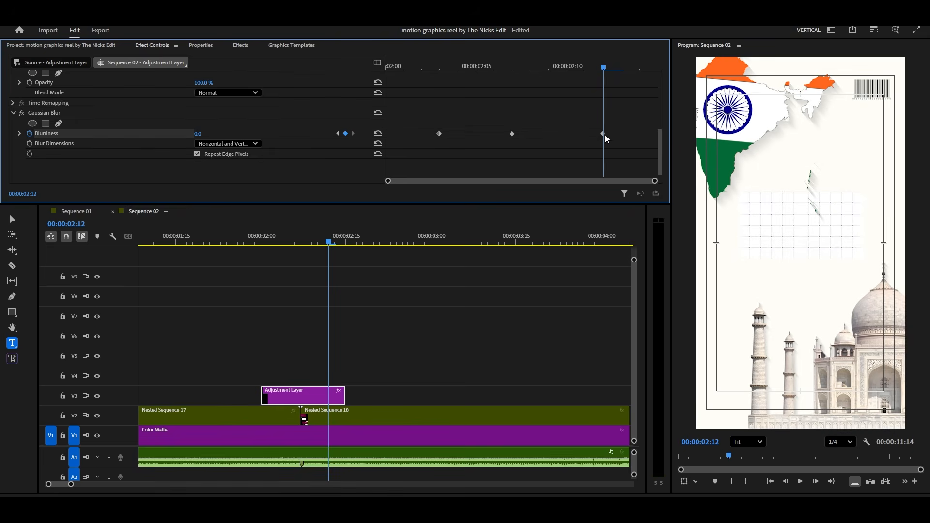
Step: Apply Ease In to the last blurriness keyframe and Ease Out to the first one
right_click(604, 133)
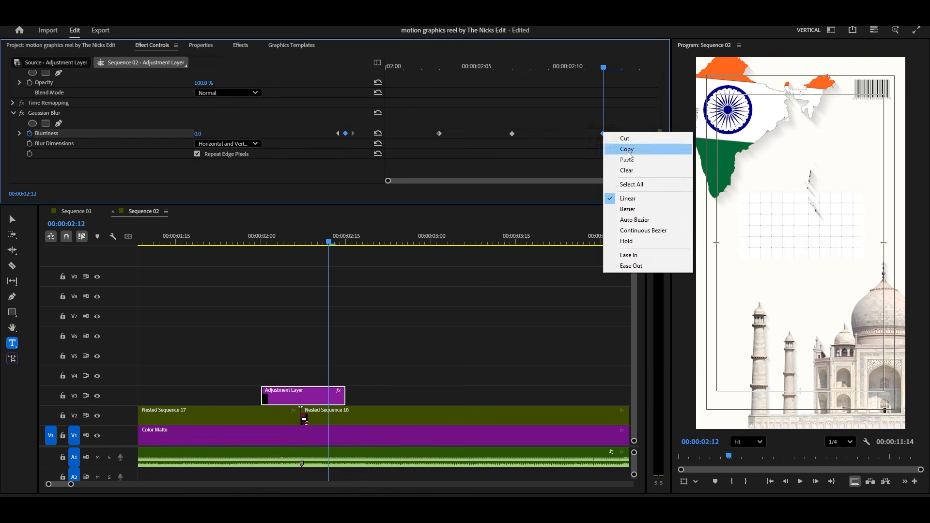
left_click(645, 259)
right_click(440, 135)
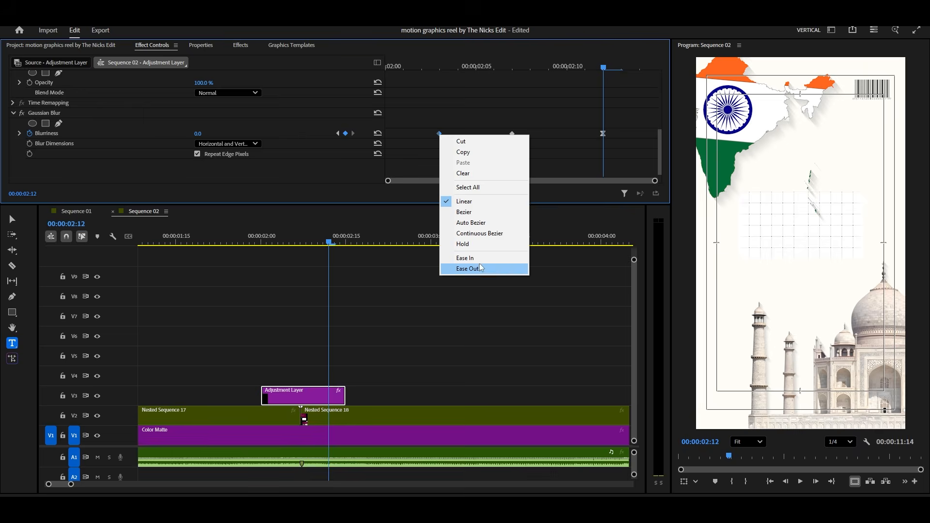
left_click(493, 270)
Step: Steepen the blurriness velocity curve towards the middle keyframe and move the outer keyframes to the adjustment layer's start and end
left_click(19, 133)
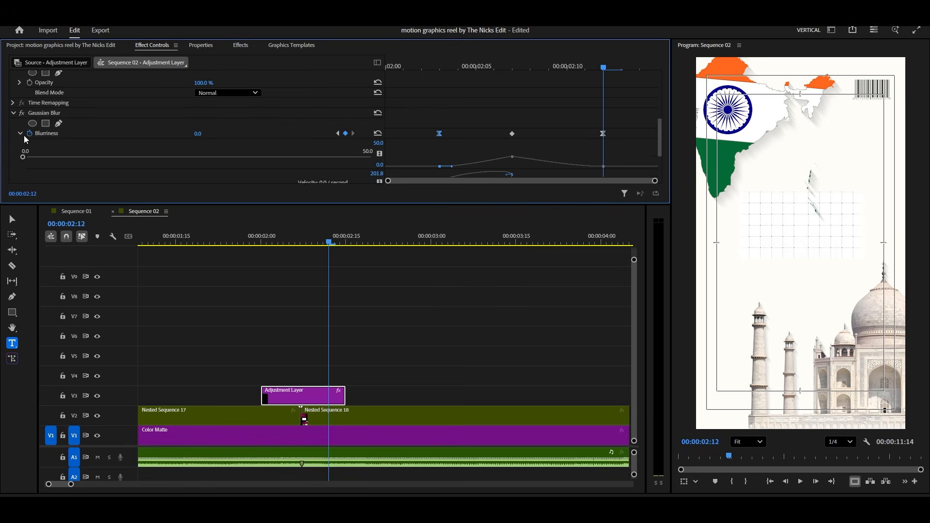
scroll(477, 153, "down", 1)
left_click_drag(452, 153, 480, 153)
left_click(603, 104)
left_click_drag(588, 153, 537, 153)
left_click_drag(604, 105, 657, 106)
left_click_drag(439, 105, 387, 108)
Step: Keyframe Nested Sequence 17's horizontal position at 540 on 00:00:01:14 and 445 on 00:00:02:01
mouse_move(265, 242)
left_mouse_down()
mouse_move(339, 248)
mouse_move(262, 247)
left_mouse_up()
scroll(295, 311, "down", 3)
scroll(295, 313, "up", 3)
left_click(309, 417)
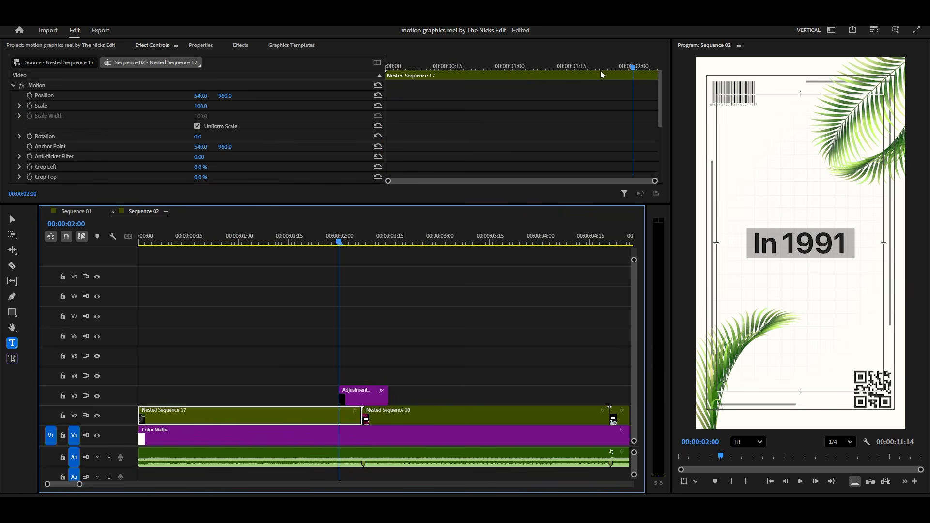
left_click_drag(583, 67, 567, 70)
left_click(29, 96)
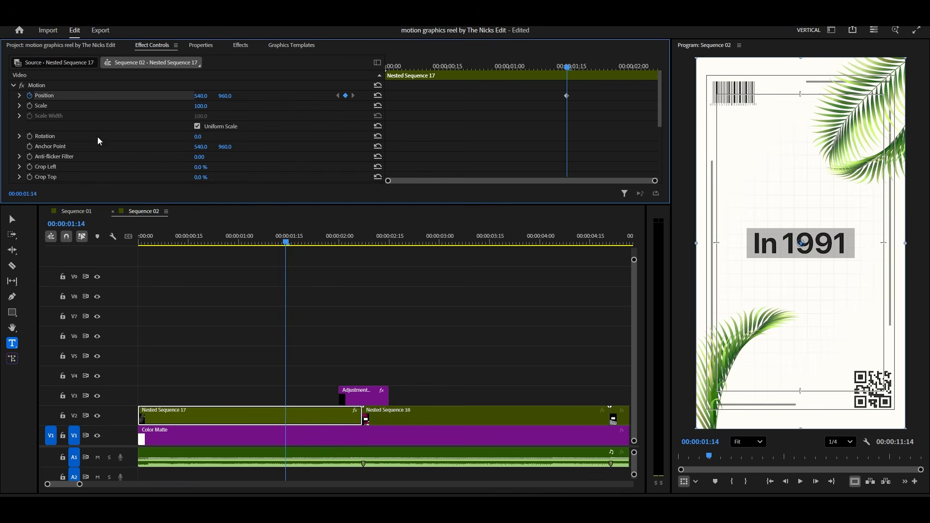
left_click_drag(632, 69, 637, 69)
left_click_drag(200, 96, 159, 96)
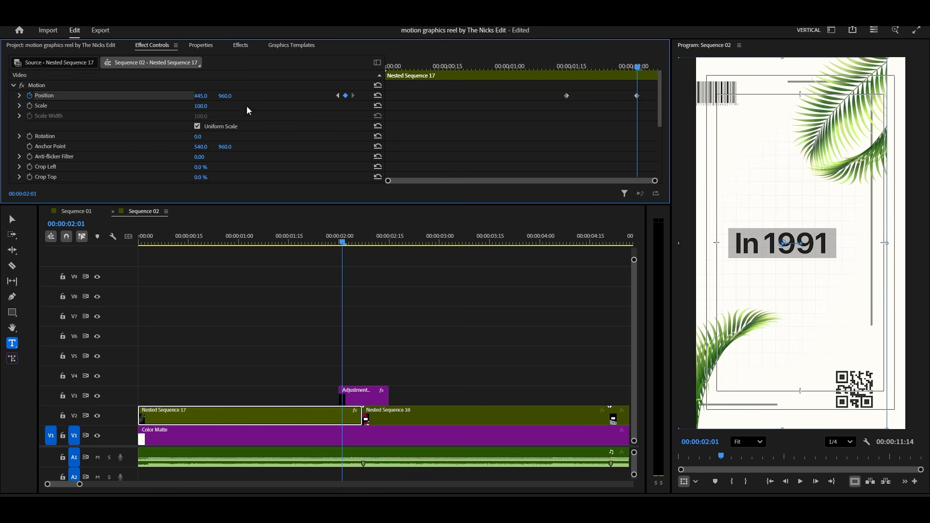
Step: Ease Nested Sequence 17's position keyframes into an accelerating exit, move the last one to the clip's end and preview the transition
left_click(19, 96)
right_click(566, 95)
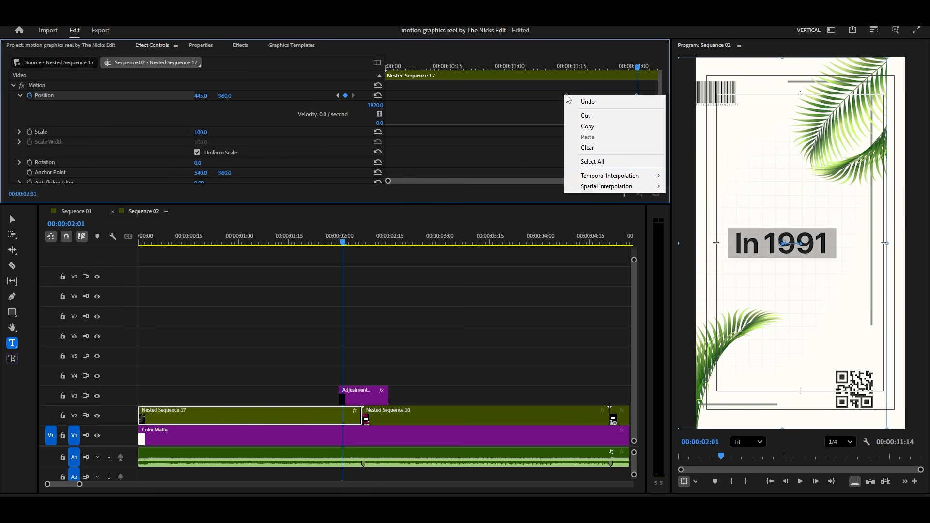
mouse_move(660, 187)
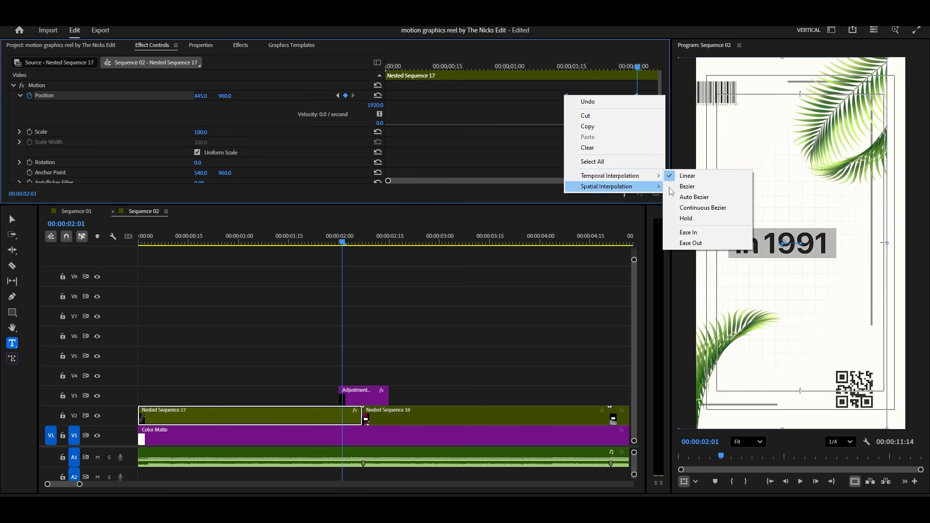
left_click(709, 243)
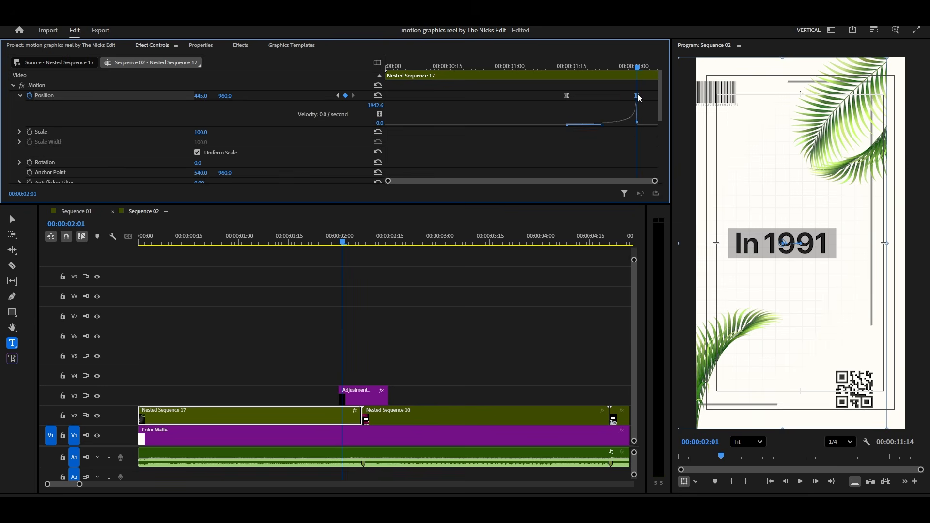
left_click_drag(638, 97, 672, 98)
left_click(257, 239)
key("space")
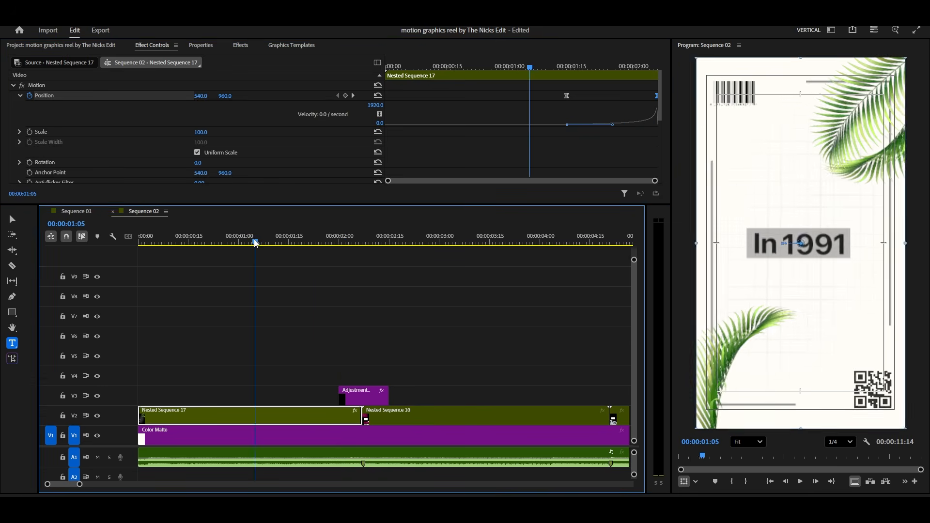
key("space")
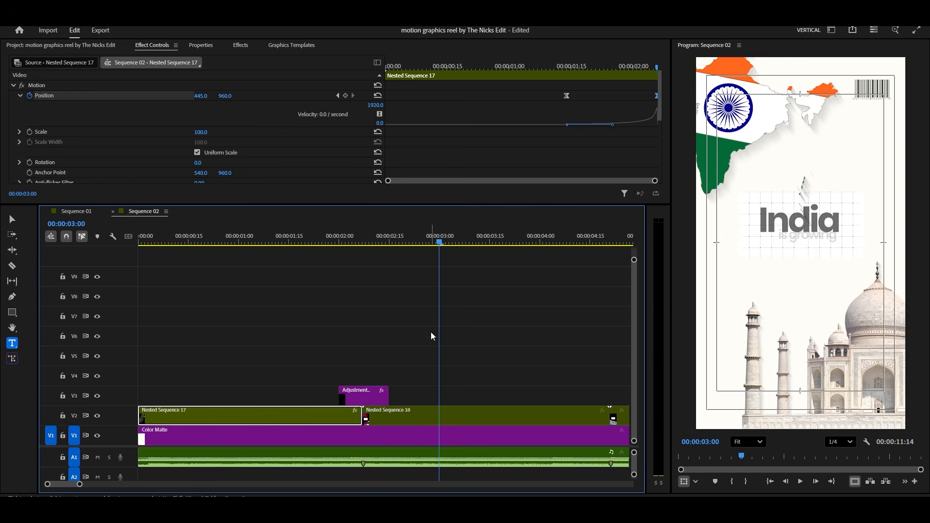
Step: Keyframe Nested Sequence 18's horizontal position at 540 on 00:00:03:00 and 635 on 00:00:02:12
left_click(424, 411)
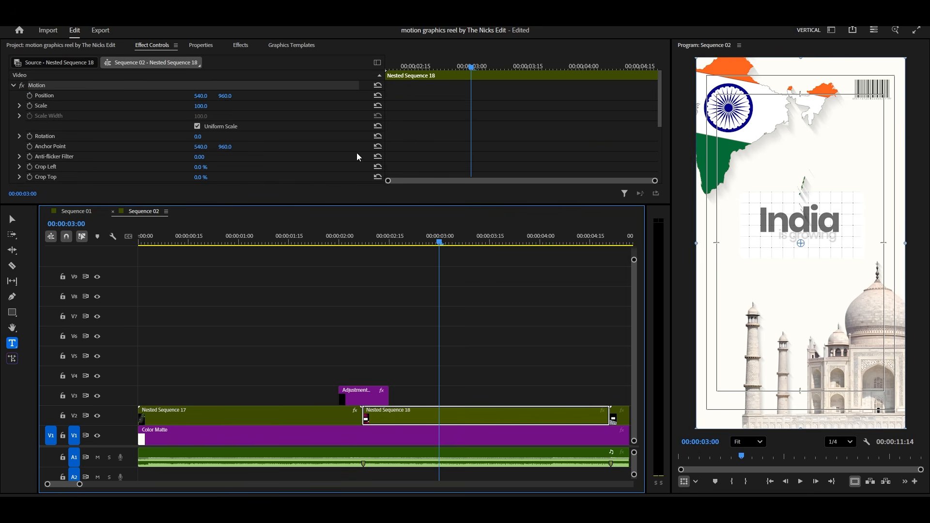
left_click(30, 96)
left_click(404, 66)
left_click_drag(205, 97, 251, 97)
Step: Ease Nested Sequence 18's position keyframes into a fast start with a slow finish and move the first keyframe to the clip's start
right_click(473, 97)
mouse_move(529, 175)
left_click(630, 232)
left_click(20, 95)
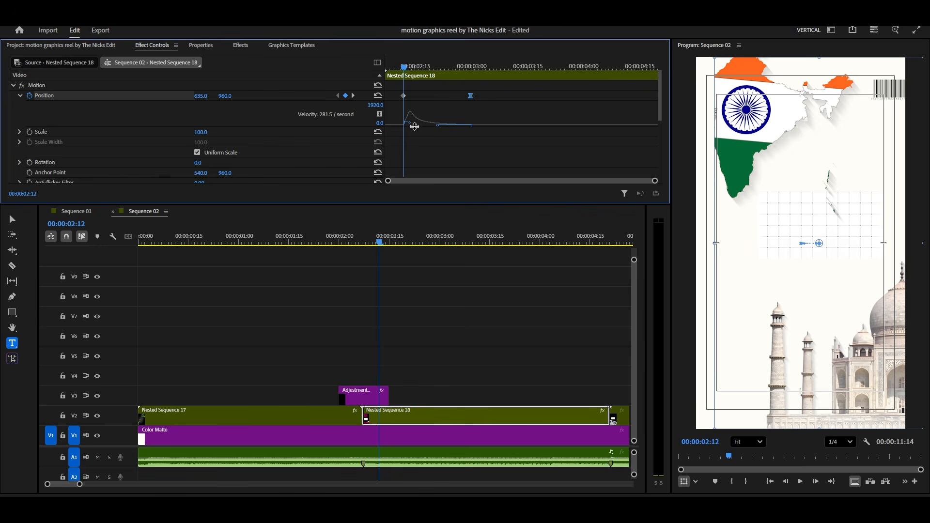
mouse_move(407, 101)
left_mouse_down()
mouse_move(395, 126)
mouse_move(393, 100)
left_mouse_up()
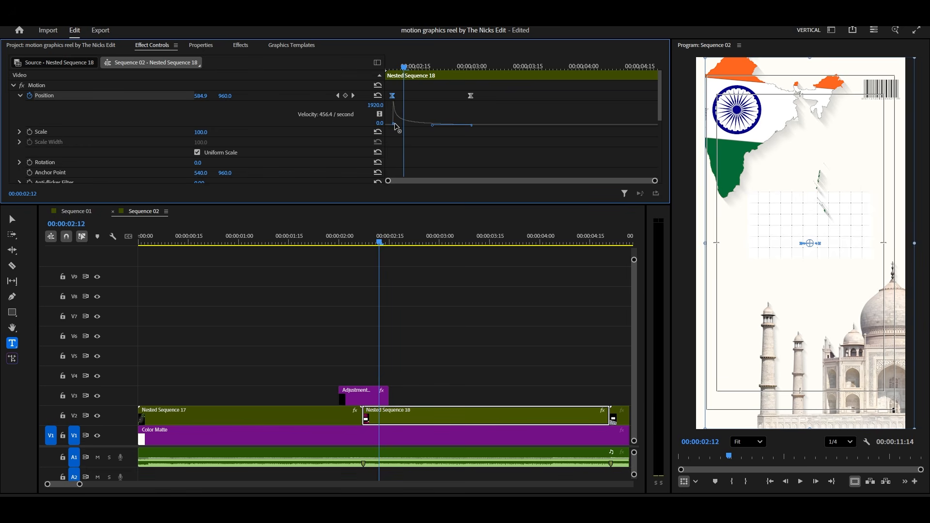
left_click_drag(392, 96, 377, 98)
Step: Move Nested Sequence 18's last position keyframe to about 00:00:03:20 and play back the transition
left_click(338, 241)
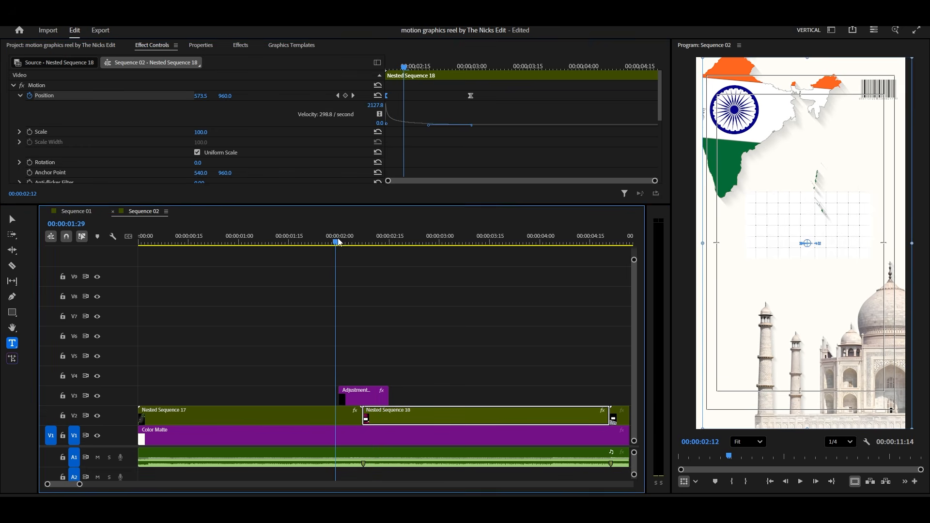
left_click_drag(338, 242, 470, 245)
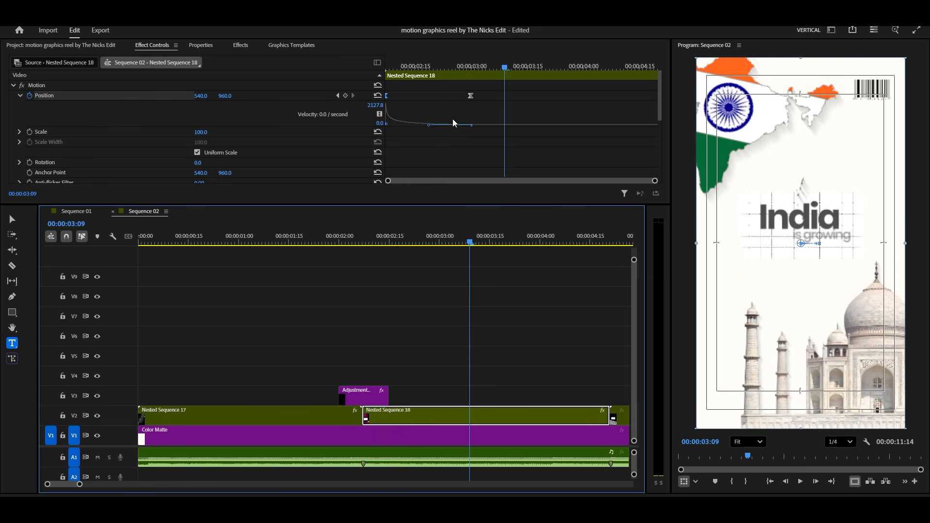
left_click_drag(470, 95, 545, 104)
left_click(373, 238)
key("space")
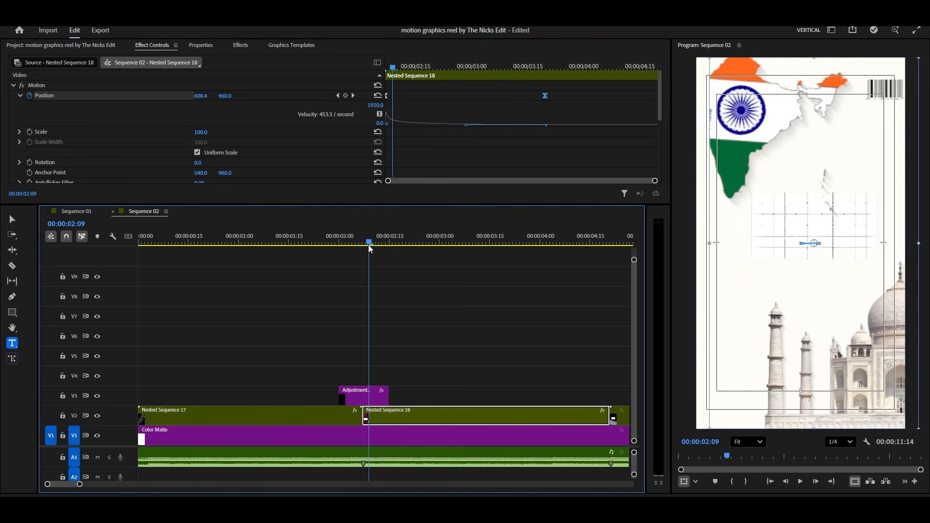
Step: Duplicate the blur adjustment layer on V3 and align the copy over the cut between Nested Sequence 18 and Nested Sequence 19
left_click_drag(165, 397, 410, 398, "alt")
left_click_drag(401, 241, 405, 242)
left_click(411, 397)
scroll(538, 160, "down", 5)
scroll(412, 406, "up", 3, "alt")
left_click(403, 241)
left_click_drag(412, 395, 421, 395)
left_click(449, 344)
scroll(449, 344, "down", 2, "alt")
Step: Keyframe an upward vertical position exit on Nested Sequence 18, starting near 00:00:03:21, and move the last keyframe to the clip's end
left_click(380, 242)
left_click_drag(379, 248, 384, 248)
left_click(372, 415)
left_click_drag(557, 69, 550, 74)
left_click(345, 95)
left_click(613, 69)
left_click_drag(225, 96, 173, 96)
left_click_drag(613, 96, 656, 95)
Step: Move Nested Sequence 18's middle position keyframe to about 00:00:03:25 and play back the transition
left_click_drag(367, 243, 253, 242)
left_click_drag(549, 96, 565, 97)
left_click(415, 339)
key("space")
key("space")
Step: Keyframe Nested Sequence 19's vertical position from a lowered start at 00:00:04:22 to 960 at about 00:00:05:16
left_click(509, 415)
left_click(29, 95)
left_click(389, 68)
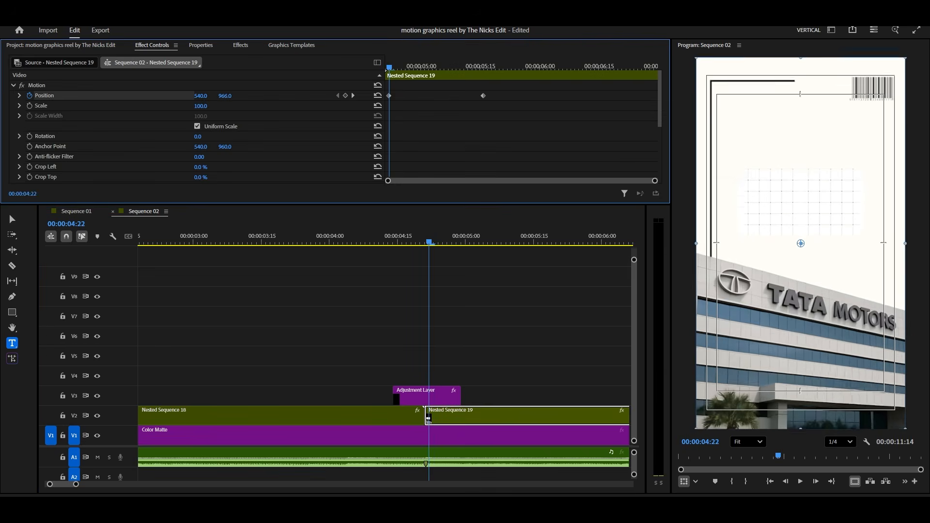
left_click_drag(225, 96, 312, 97)
Step: Ease Nested Sequence 19's position keyframes into a fast start with a slow finish and preview the transition
right_click(483, 96)
mouse_move(523, 178)
left_click(608, 232)
left_click(20, 95)
left_click_drag(475, 125, 399, 124)
key("space")
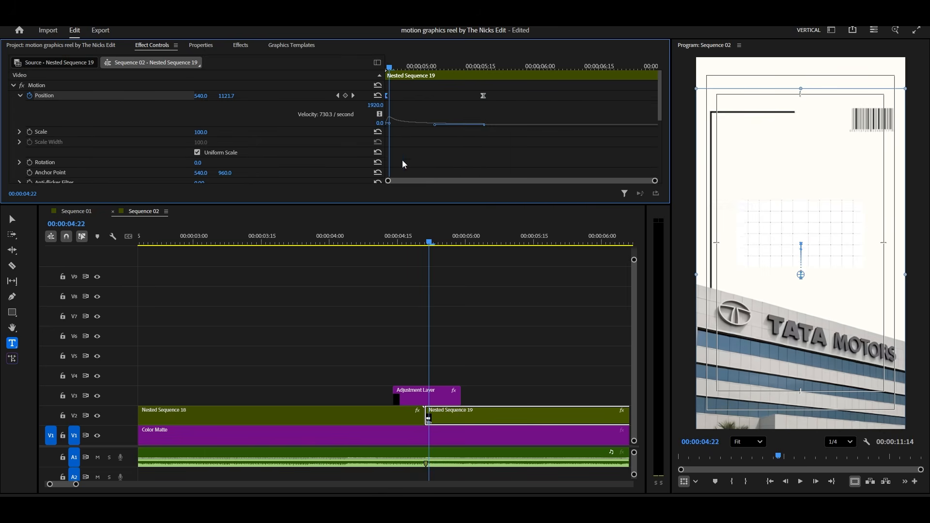
key("space")
Step: Duplicate the blur adjustment layer on V3 over the cut between Nested Sequence 19 and Nested Sequence 20
key("minus")
left_click_drag(275, 396, 446, 400)
key("equal")
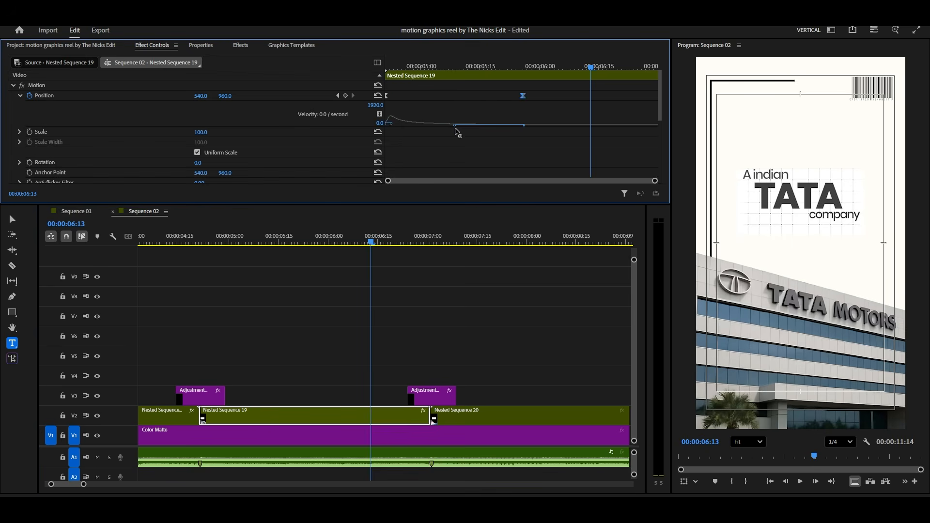
Step: Move Nested Sequence 19's entrance end keyframe to about 00:00:06:02, give it an exit keyframe at horizontal position 451, and preview it
left_click_drag(483, 96, 548, 96)
key("space")
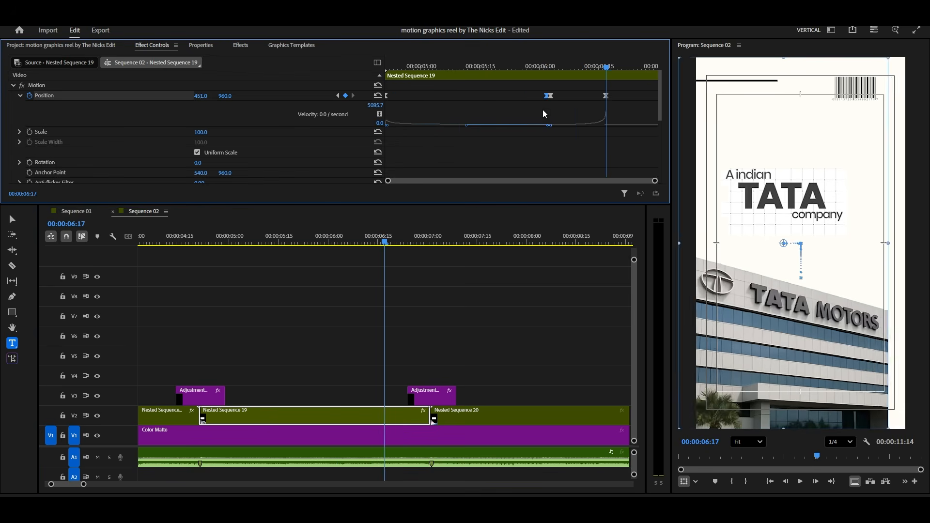
key("space")
Step: Ease Nested Sequence 20's horizontal slide from 654 to 540 into a fast start with a slow finish and play back the transition
right_click(483, 95)
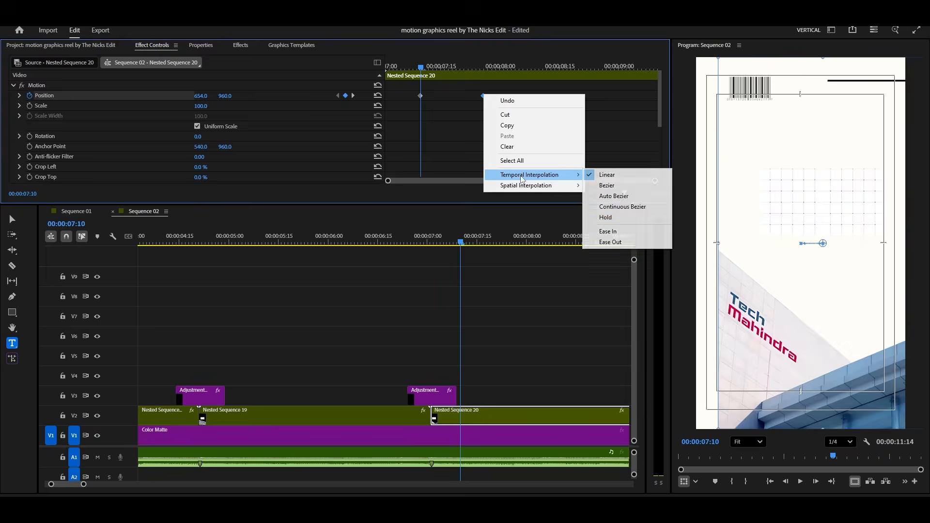
left_click(624, 231)
left_click(417, 242)
key("space")
scroll(557, 296, "down", 5)
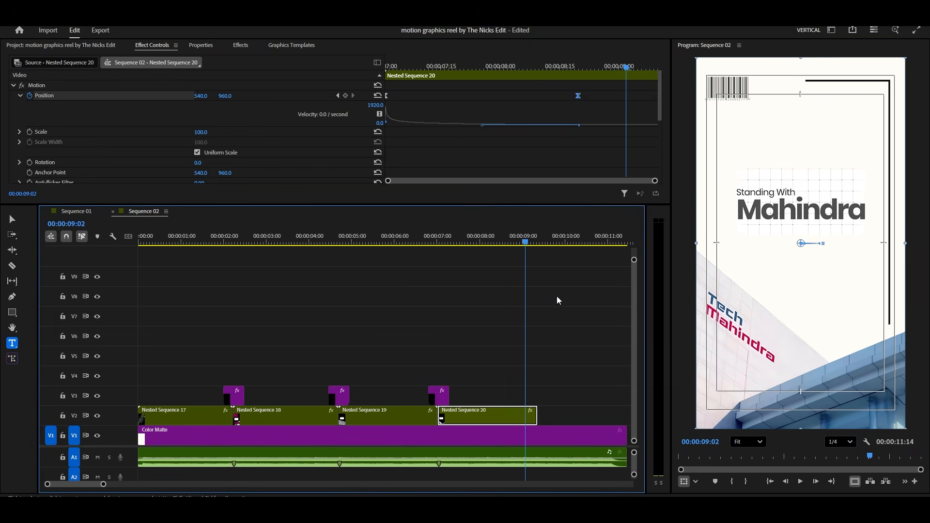
scroll(386, 335, "up", 1)
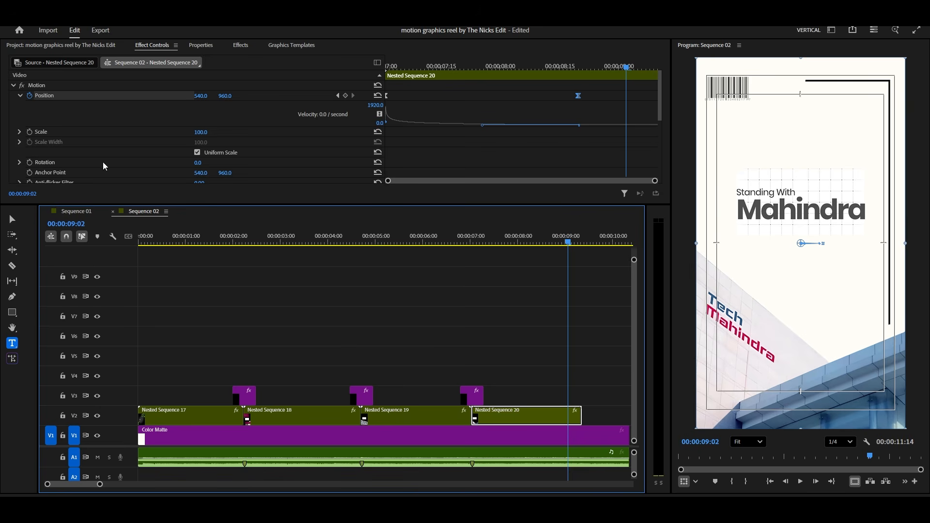
Step: Place a new adjustment layer on V5 from the sequence start and extend it to the end of Nested Sequence 20
left_click(82, 45)
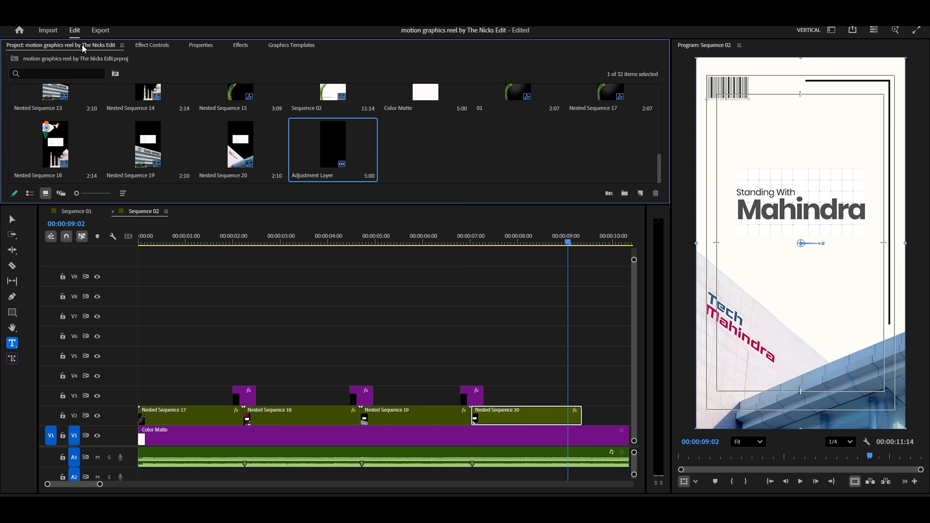
left_click_drag(343, 142, 140, 356)
left_click_drag(382, 359, 582, 373)
left_click(557, 358)
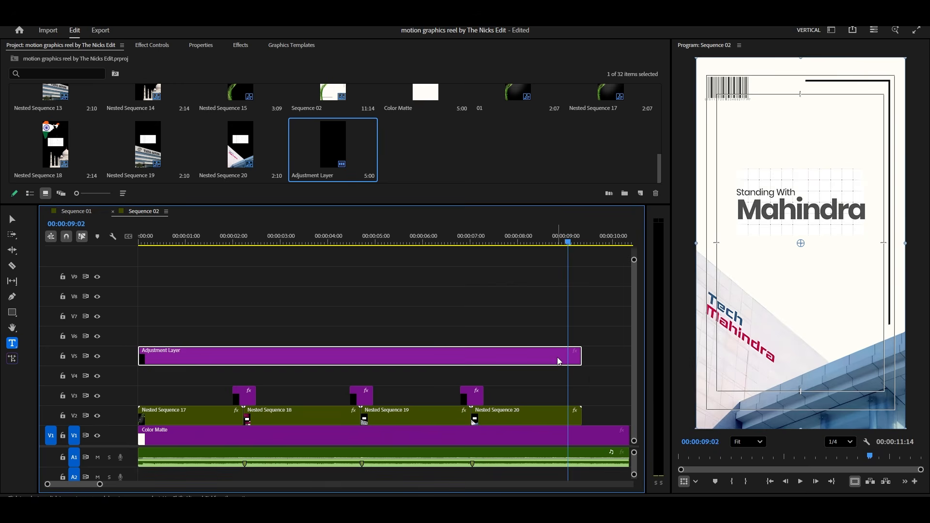
Step: Search the effects for "rgb" and apply FI: RGB Split FX to the V5 adjustment layer, with the playhead at 00:00:01:13
left_click(200, 242)
mouse_move(205, 241)
left_mouse_down()
mouse_move(216, 241)
mouse_move(208, 240)
left_mouse_up()
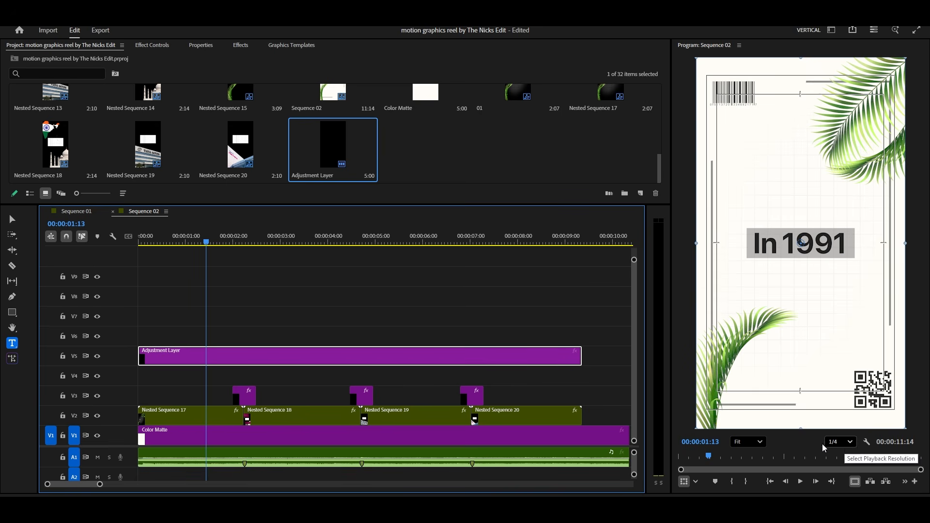
left_click(243, 46)
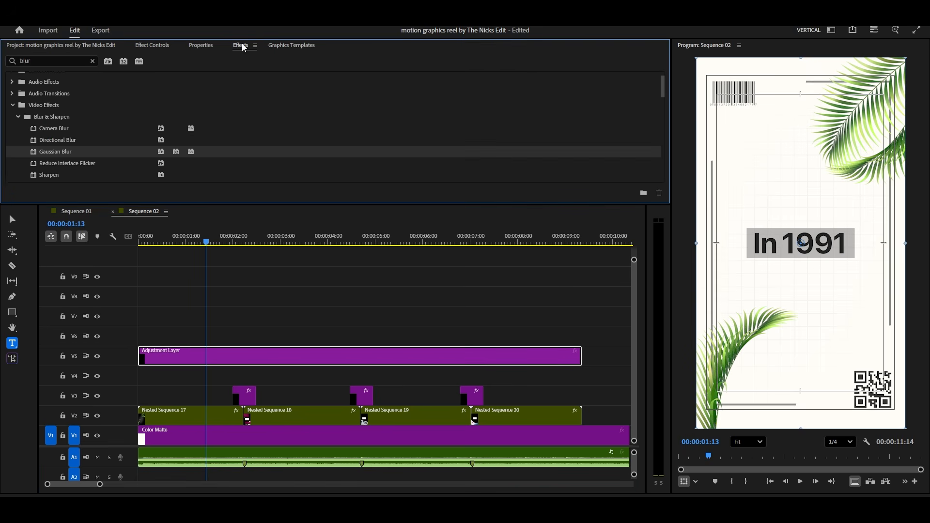
left_click(62, 63)
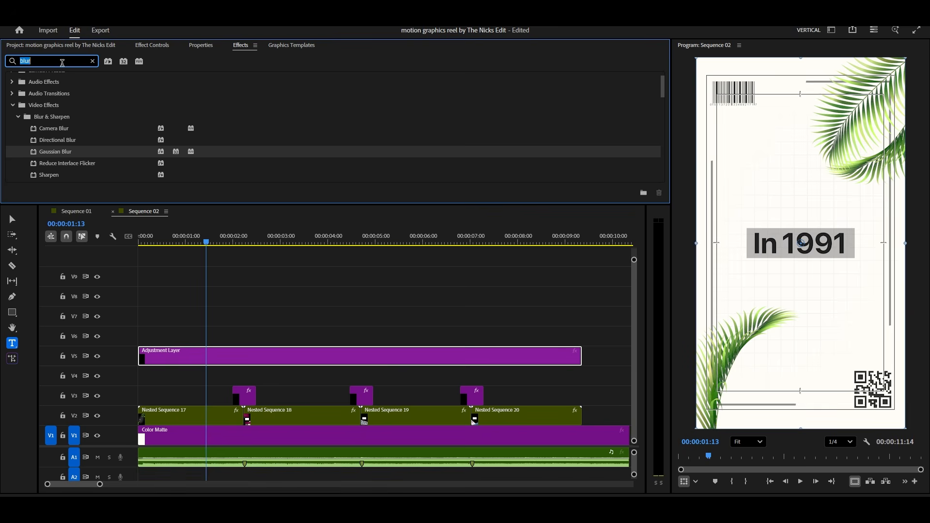
type("rgb")
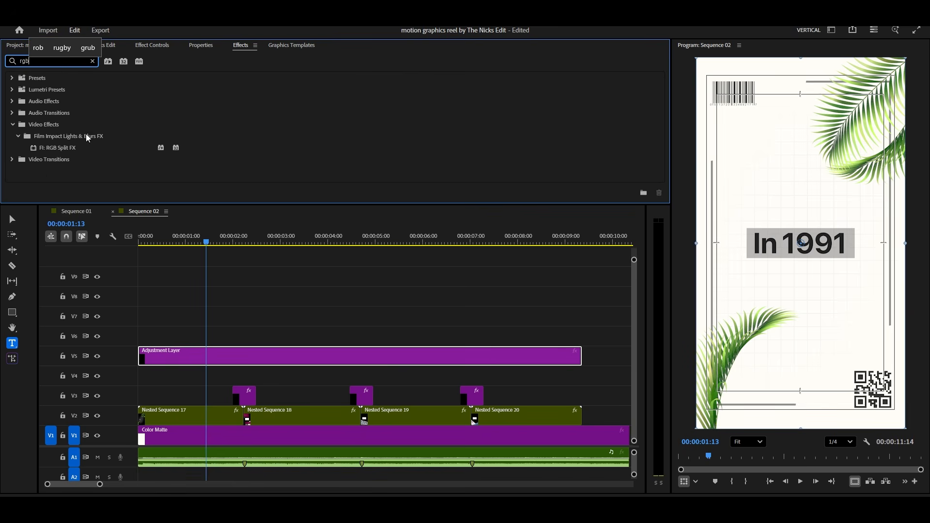
left_click_drag(44, 149, 210, 359)
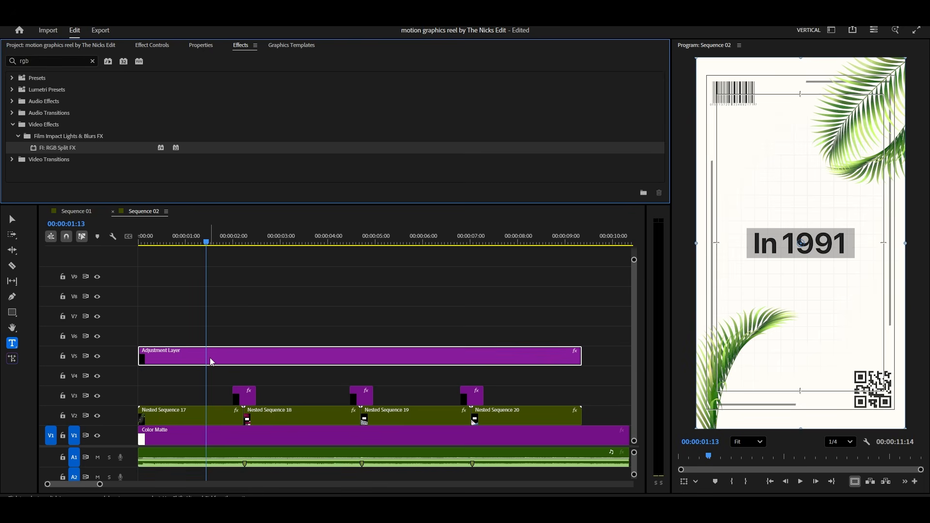
Step: Set the RGB Split FX's Vertical Split to -1.0 % and Depth Split to 1.0 % on the V5 adjustment layer
left_click(154, 46)
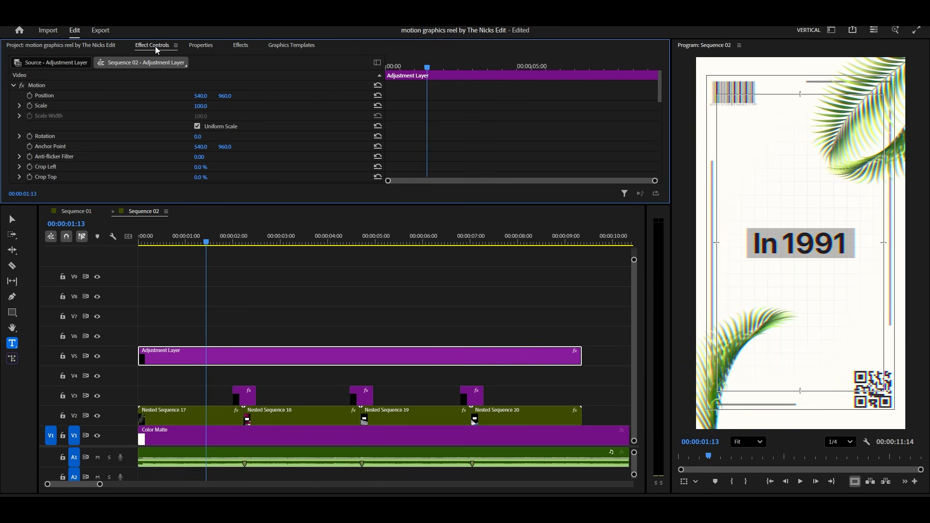
left_click(11, 218)
scroll(304, 135, "down", 6)
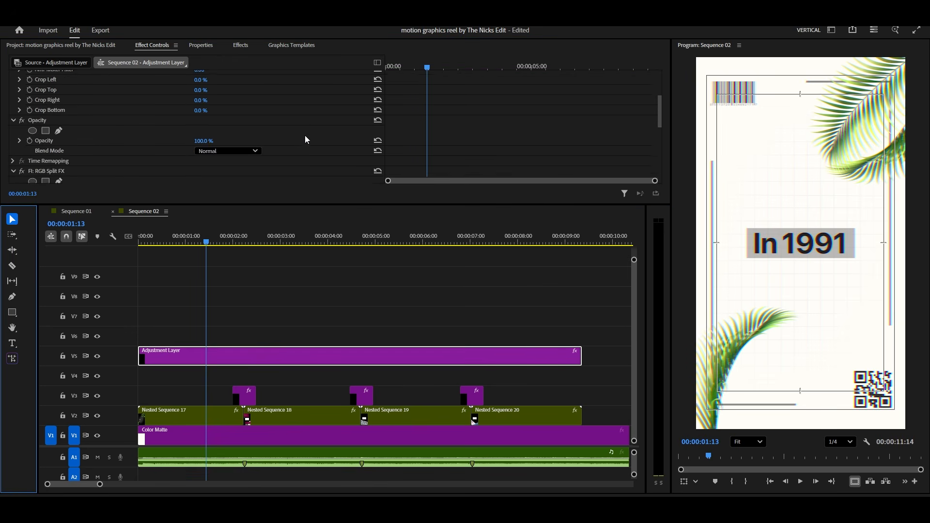
scroll(304, 136, "down", 2)
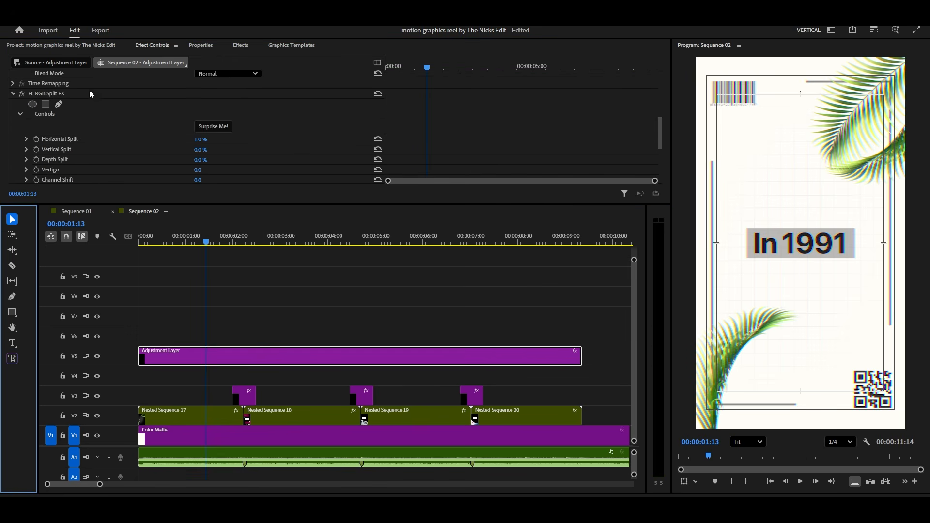
mouse_move(200, 149)
left_mouse_down()
mouse_move(191, 149)
mouse_move(203, 161)
left_mouse_up()
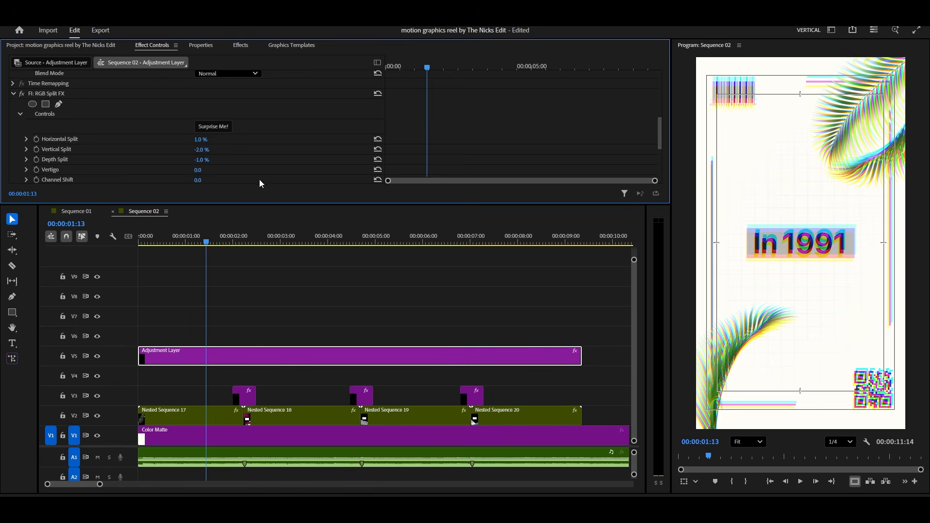
mouse_move(210, 161)
left_mouse_down()
mouse_move(220, 161)
mouse_move(208, 151)
left_mouse_up()
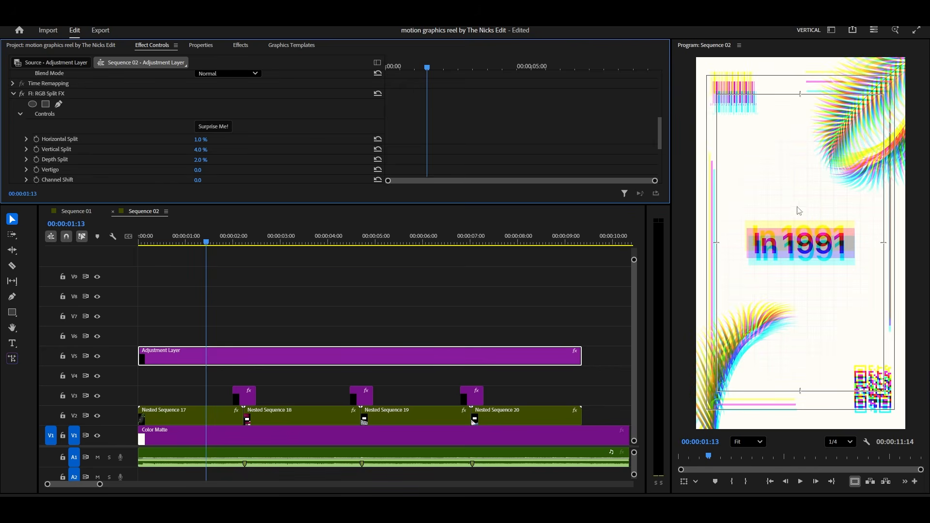
left_click_drag(214, 159, 203, 157)
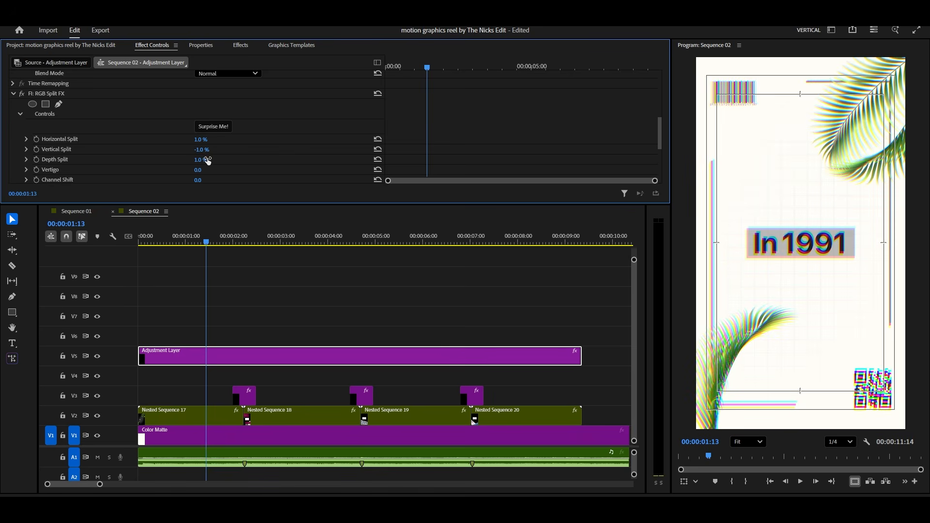
scroll(283, 155, "down", 1)
scroll(283, 154, "down", 7)
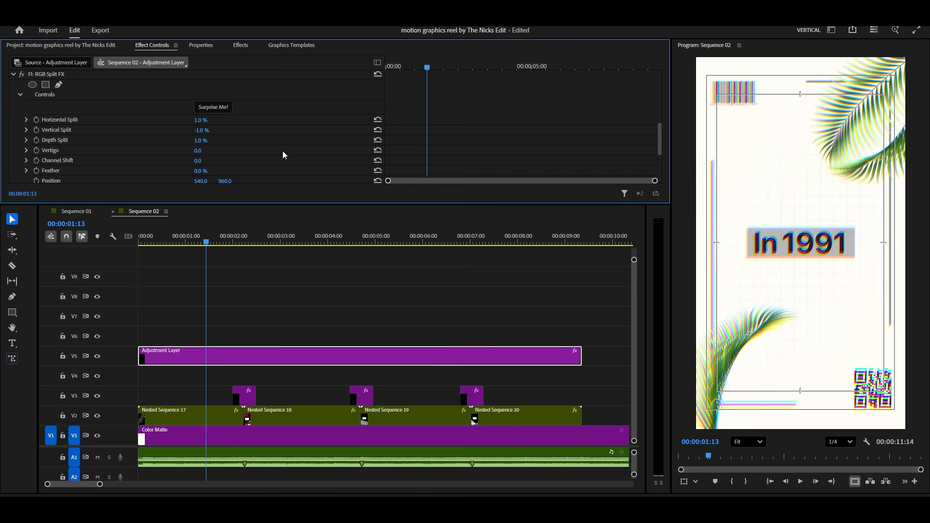
scroll(275, 151, "up", 9)
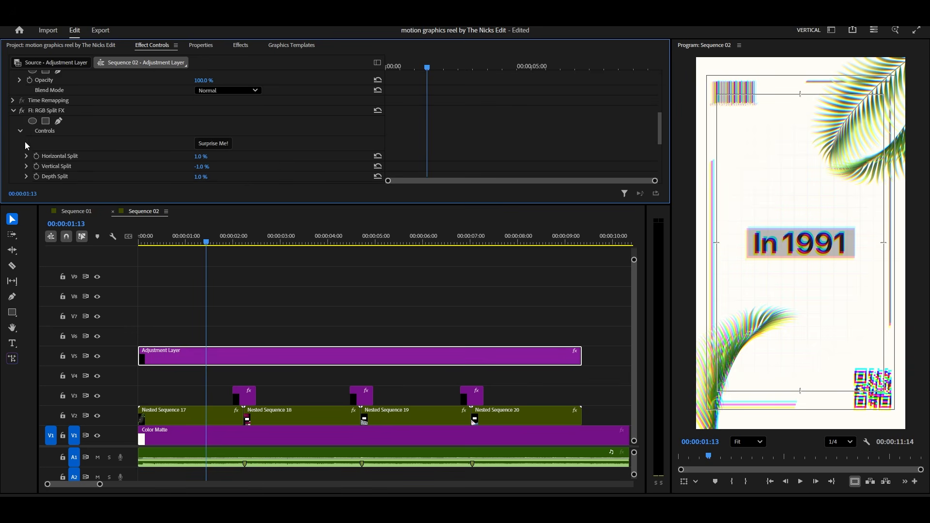
Step: Add an ellipse mask to the RGB Split FX and stretch it into a tall oval around the centre of the frame
left_click(36, 121)
left_click_drag(802, 152, 800, 120)
left_click_drag(829, 233, 874, 228)
left_click_drag(777, 234, 736, 242)
left_click_drag(806, 337, 805, 375)
scroll(262, 124, "down", 10)
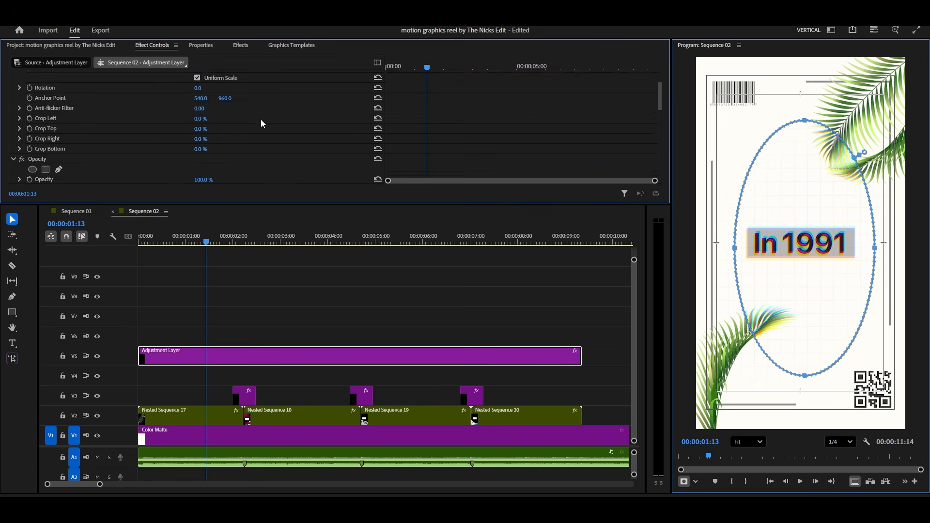
Step: Invert the RGB Split FX mask, set its feather to 241 and widen the oval almost to the frame's side edges
left_click(197, 155)
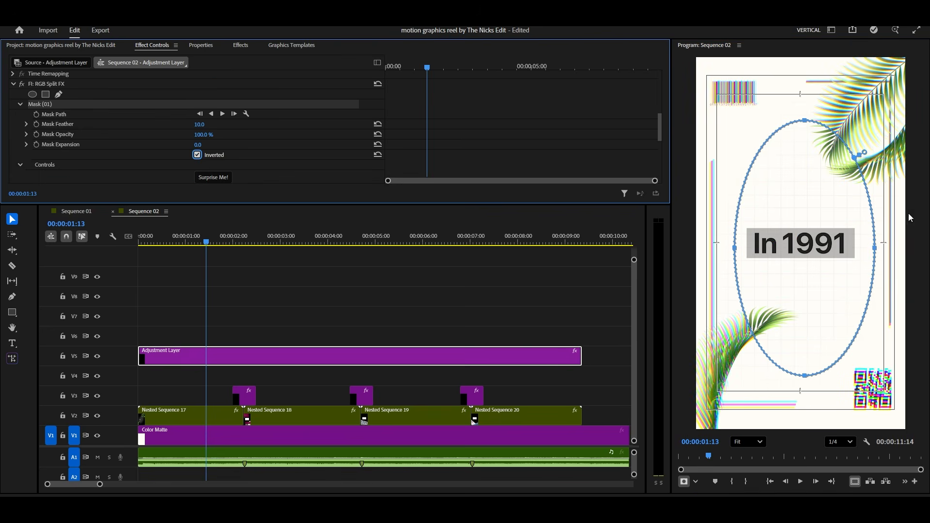
left_click_drag(199, 124, 311, 125)
left_click_drag(735, 248, 718, 248)
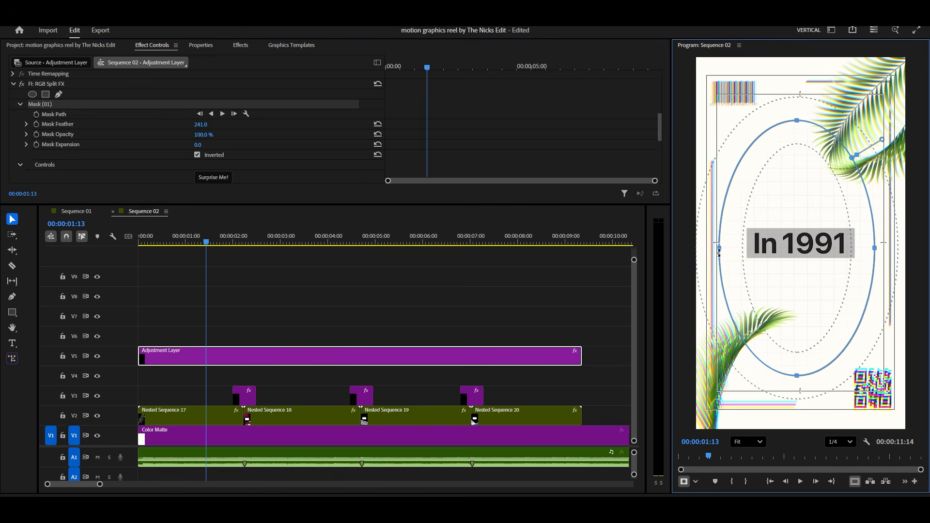
left_click_drag(797, 375, 797, 382)
left_click_drag(794, 122, 801, 104)
left_click_drag(875, 243, 887, 242)
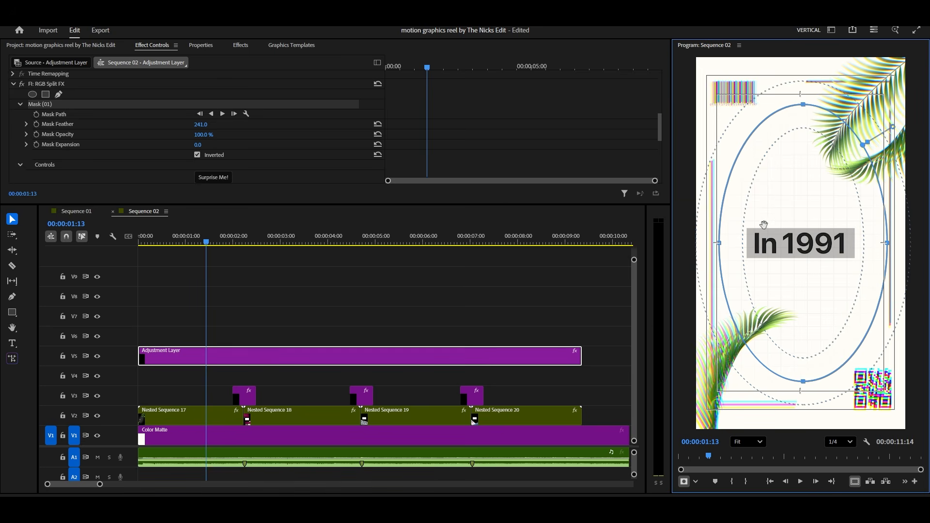
left_click_drag(803, 104, 803, 113)
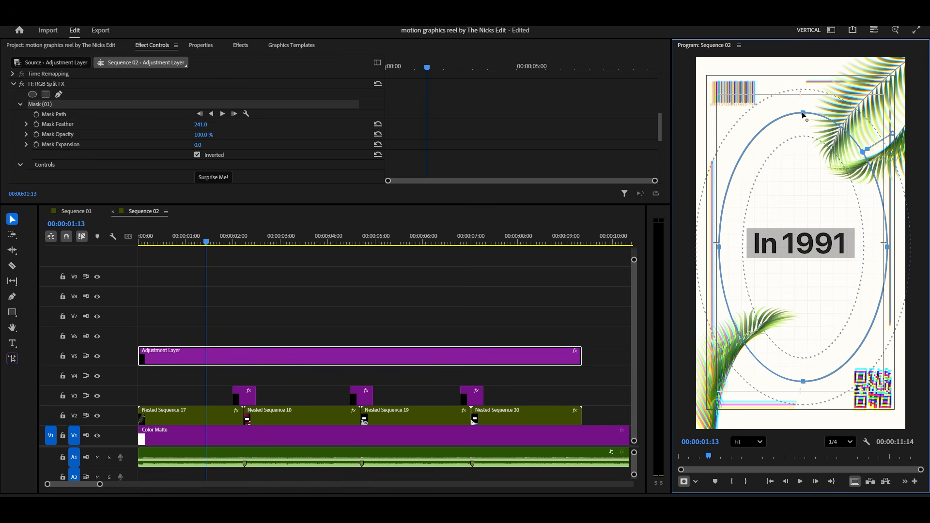
Step: Reset the RGB Split FX's Vertical Split to 0.0 % and collapse the effect's settings
scroll(322, 160, "down", 5)
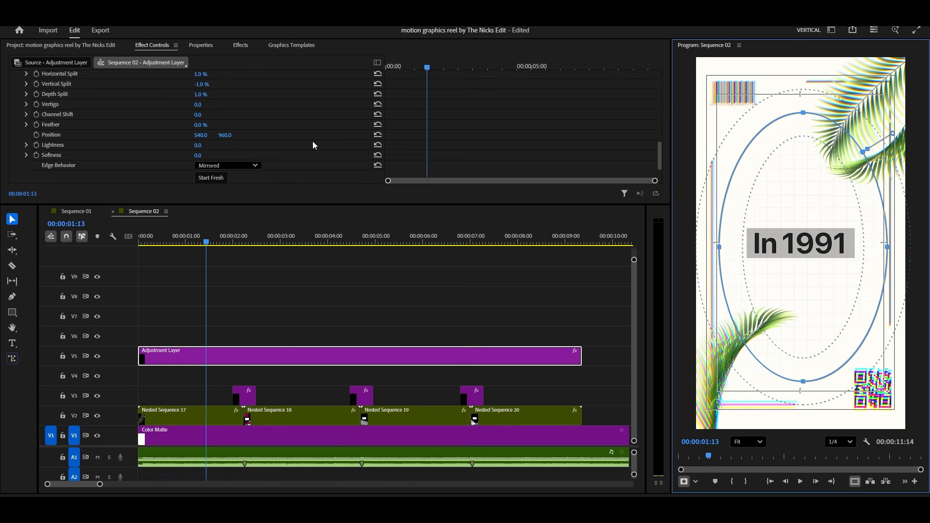
scroll(312, 145, "up", 4)
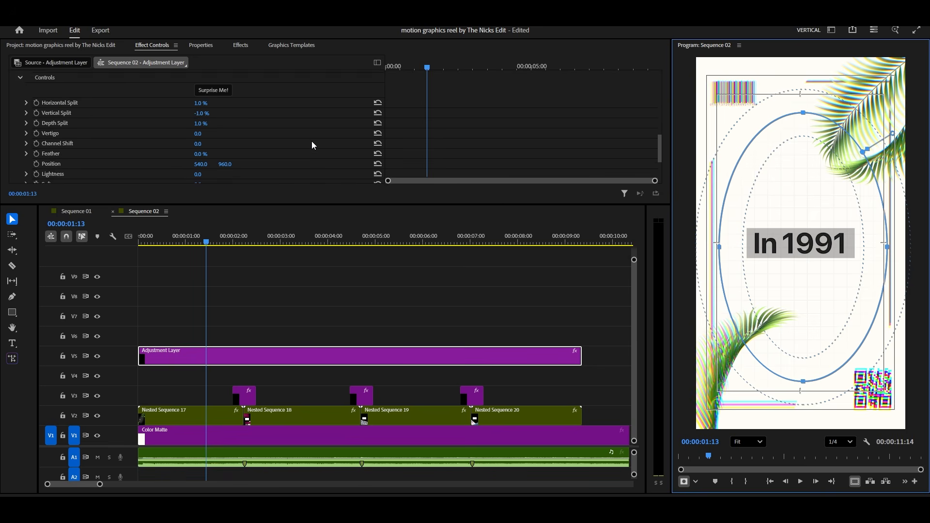
left_click_drag(207, 133, 209, 132)
left_click(377, 132)
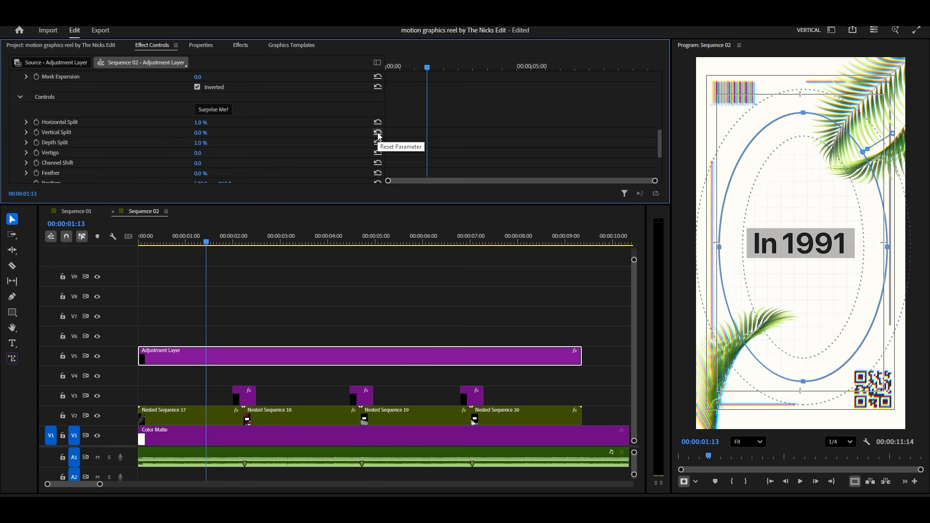
scroll(57, 145, "up", 4)
left_click(13, 95)
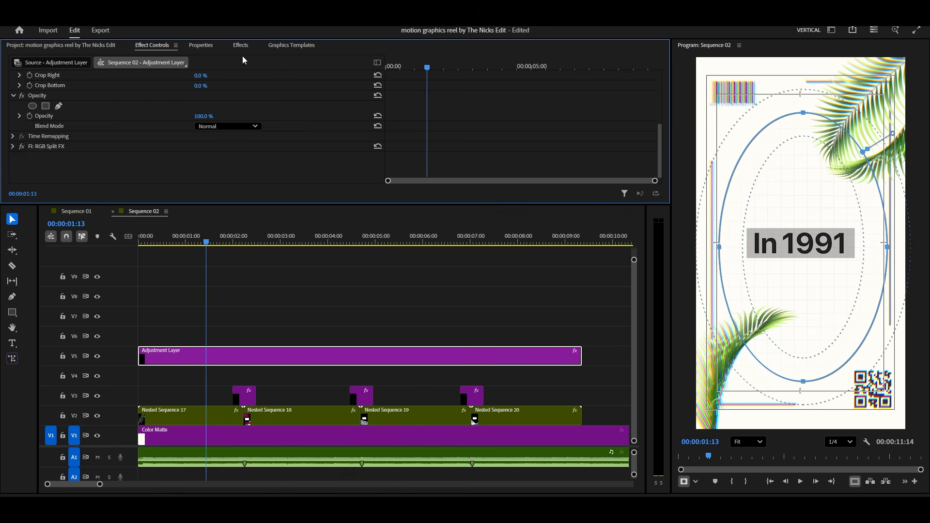
Step: Search the effects for "blur" and apply Gaussian Blur to the V5 adjustment layer
left_click(241, 45)
double_click(44, 59)
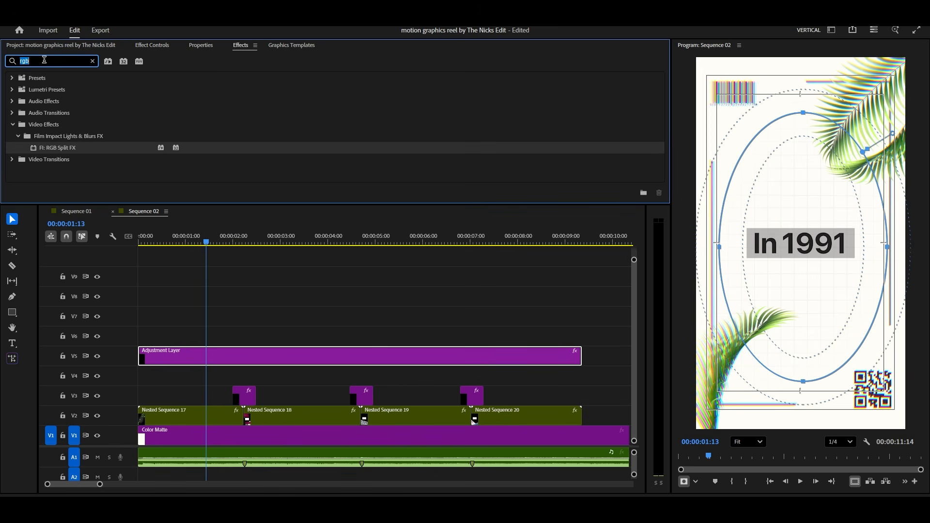
type("blur")
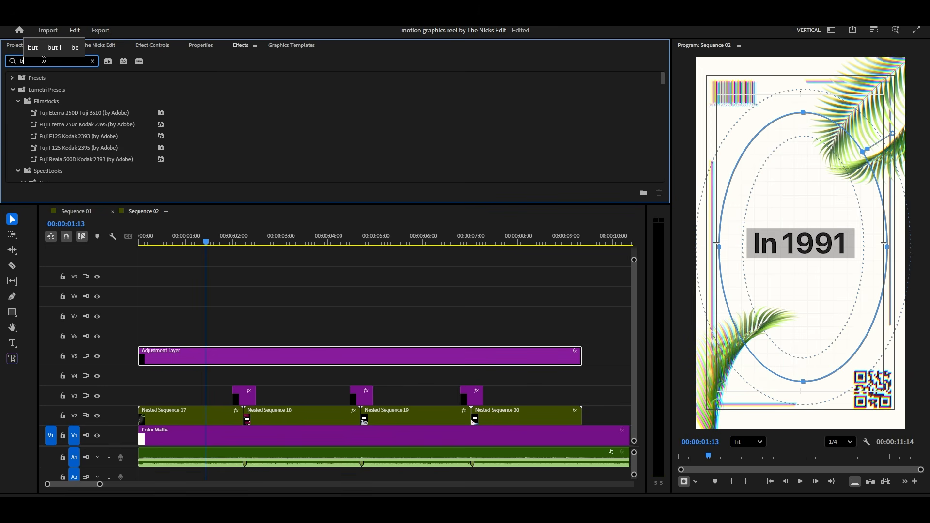
scroll(102, 138, "down", 1)
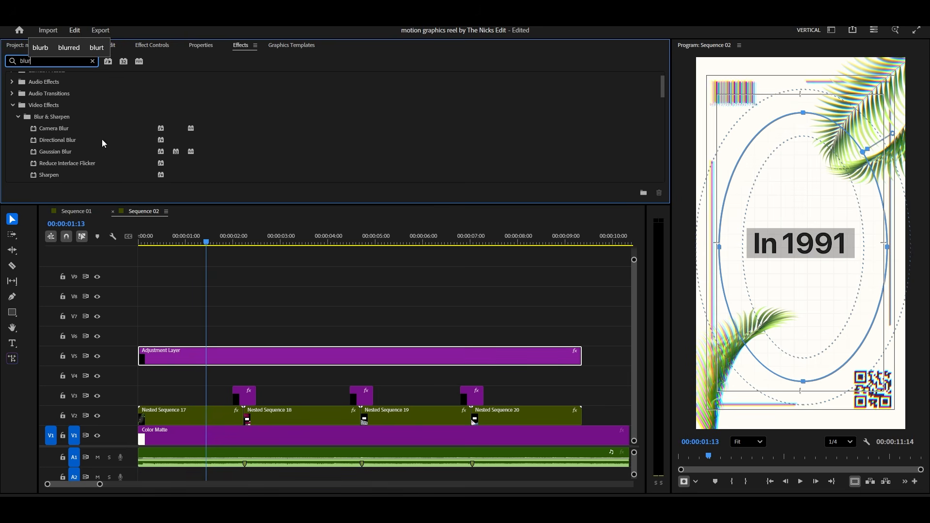
left_click_drag(61, 150, 177, 357)
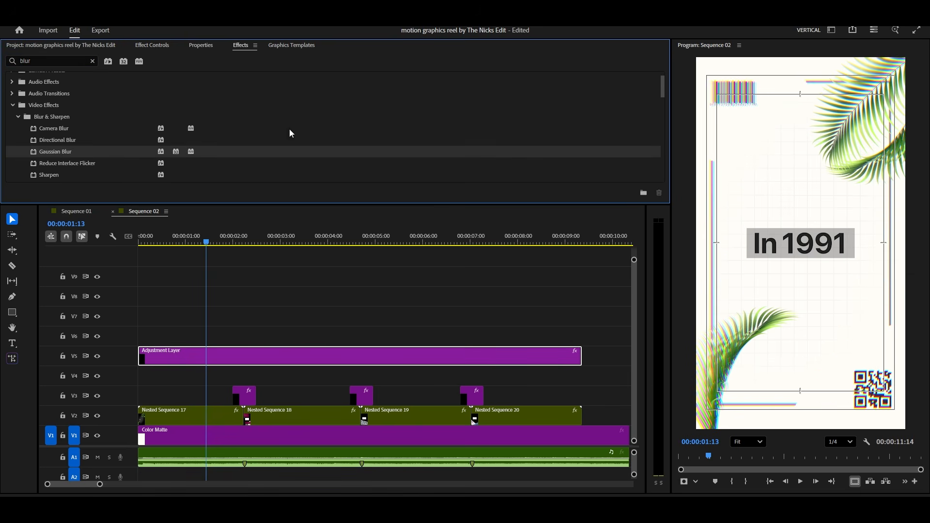
Step: Set the Gaussian Blur's Blurriness to 10.0 on the V5 adjustment layer
left_click(152, 45)
scroll(489, 102, "down", 5)
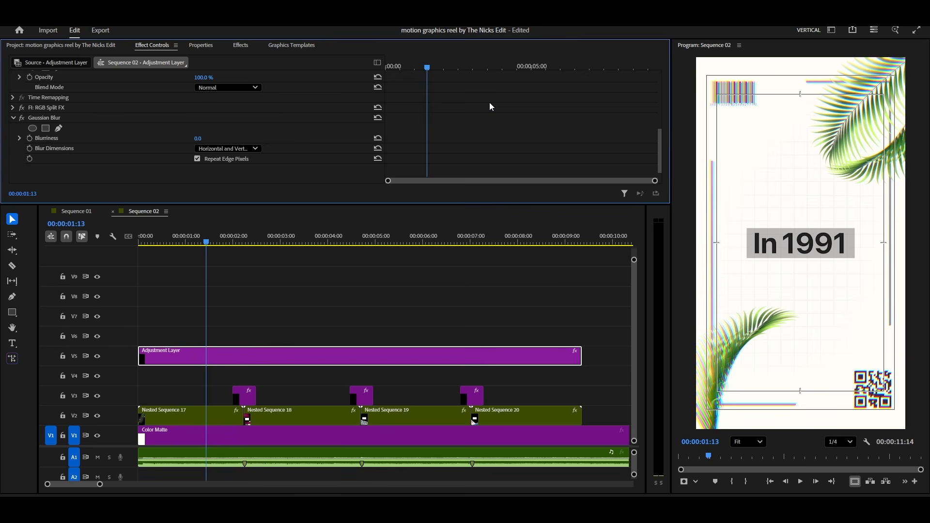
left_click_drag(198, 129, 207, 130)
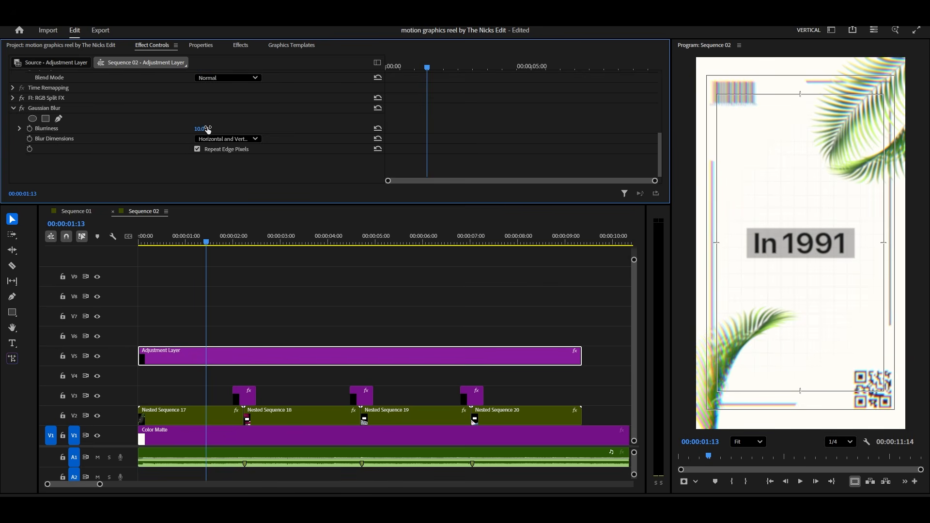
Step: Copy the RGB Split FX's inverted oval mask onto the Gaussian Blur and collapse both effects' settings
left_click(13, 98)
right_click(74, 118)
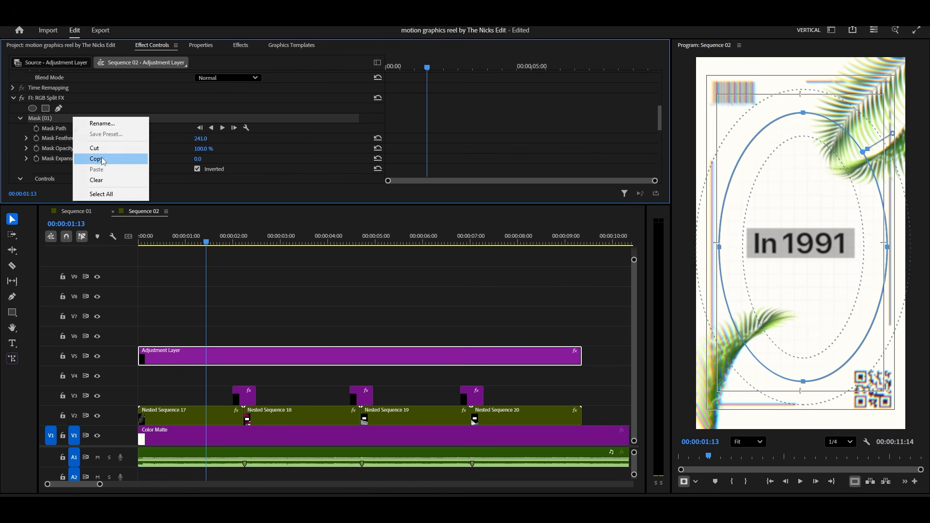
left_click(103, 159)
scroll(121, 126, "down", 4)
scroll(106, 129, "up", 3)
left_click(13, 89)
left_click(66, 107)
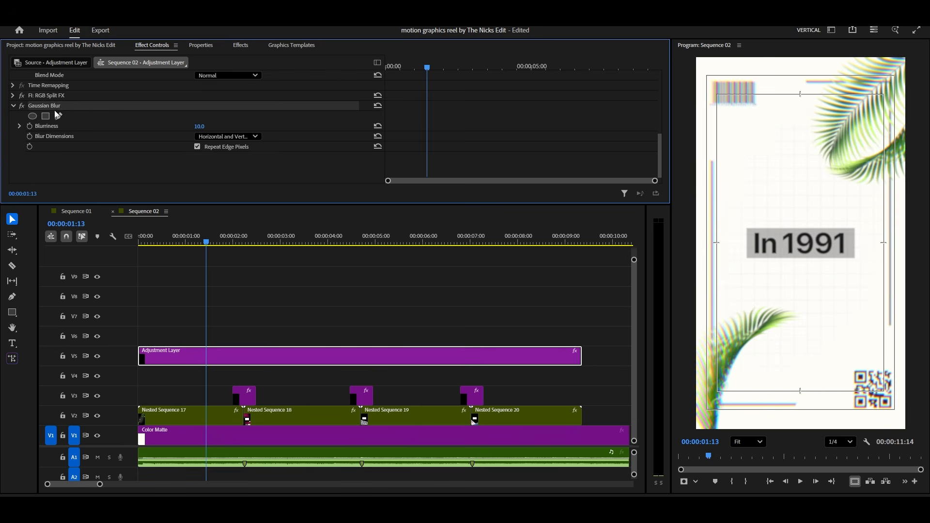
key("ctrl+v")
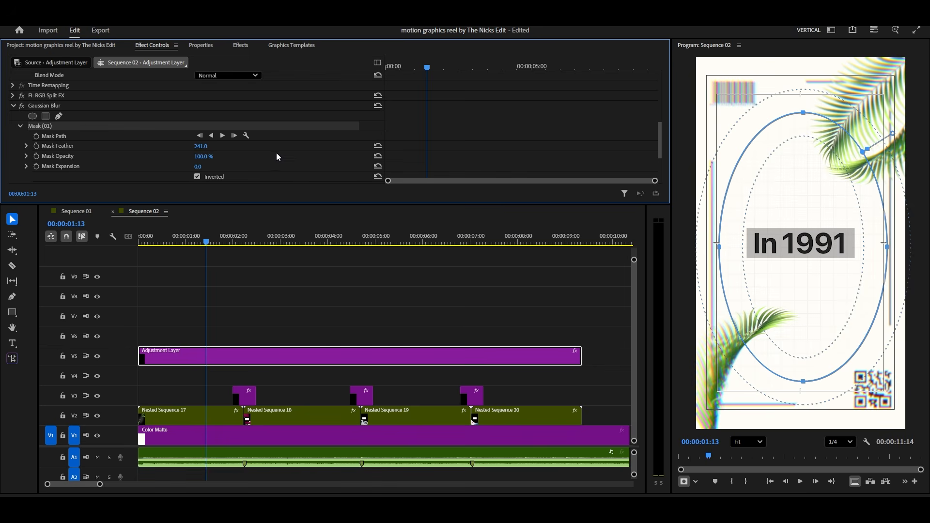
left_click(14, 107)
Step: Search the effects for "color" and apply Lumetri Color to the V5 adjustment layer
left_click(240, 45)
left_click(40, 58)
type("color")
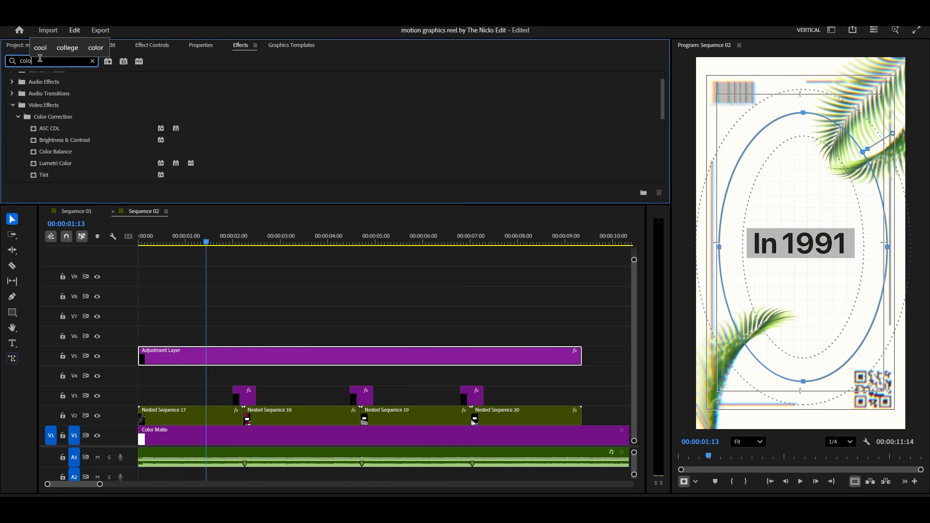
left_click_drag(56, 146, 162, 358)
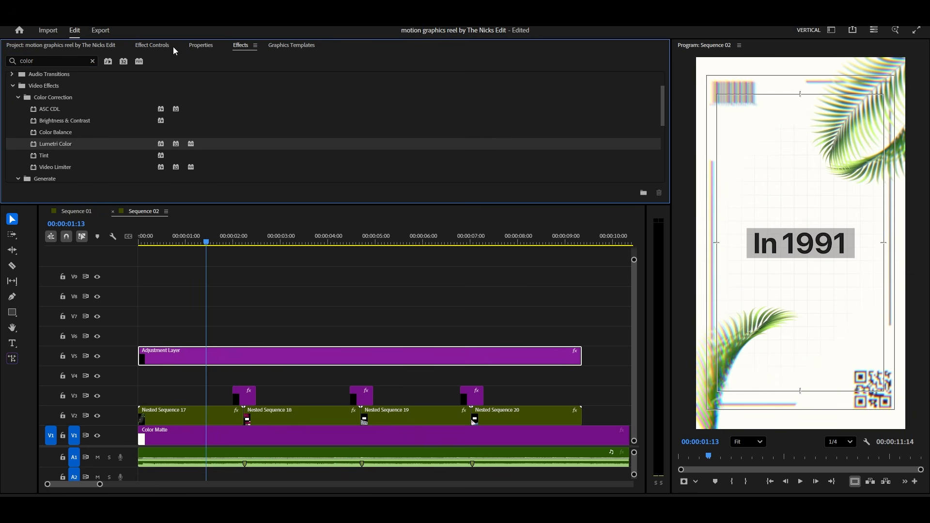
Step: Enlarge the effect settings area and set Lumetri Color's Basic Correction Contrast to 10.0
left_click(156, 45)
left_click_drag(260, 204, 259, 255)
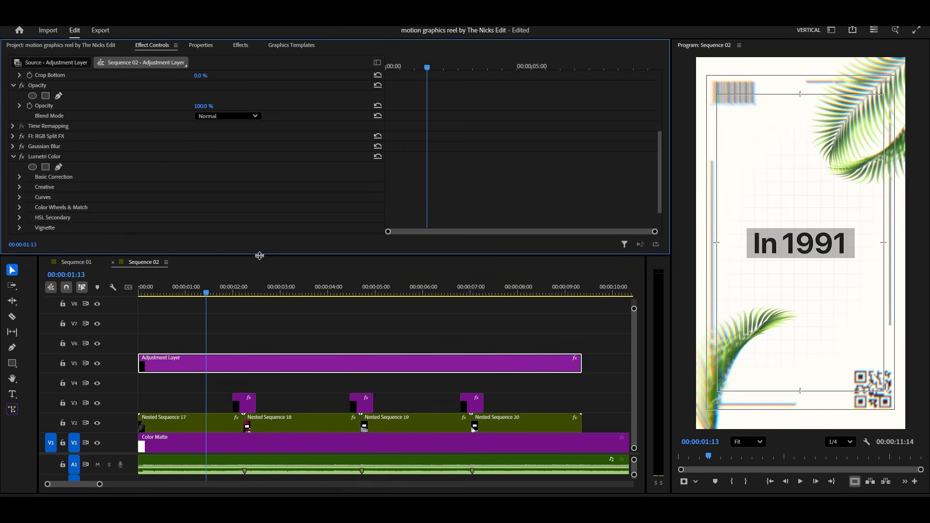
scroll(201, 152, "down", 2)
left_click(28, 145)
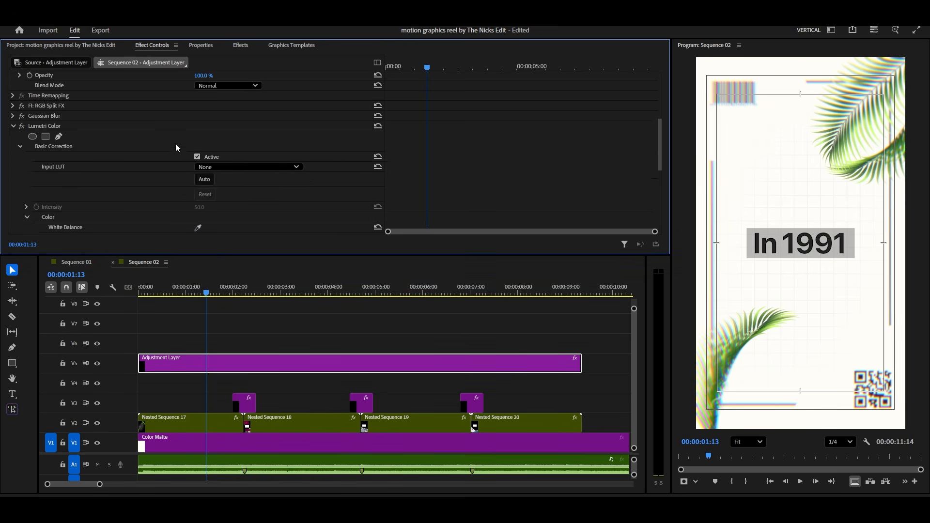
scroll(175, 143, "down", 6)
left_click_drag(199, 165, 204, 166)
Step: Set Sharpen to 10 in Lumetri Color's Creative adjustments and collapse that section
scroll(78, 169, "down", 3)
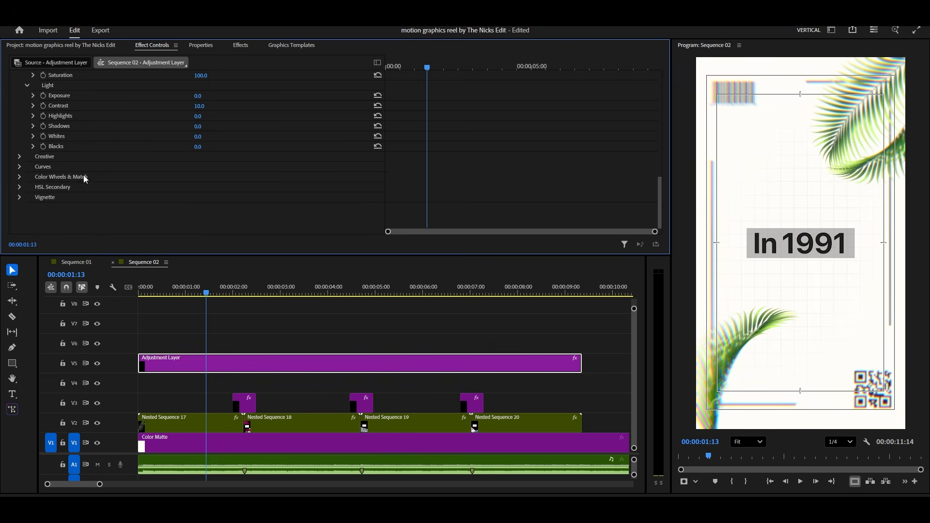
left_click(19, 157)
scroll(111, 160, "down", 3)
left_click_drag(200, 170, 204, 170)
left_click(207, 169)
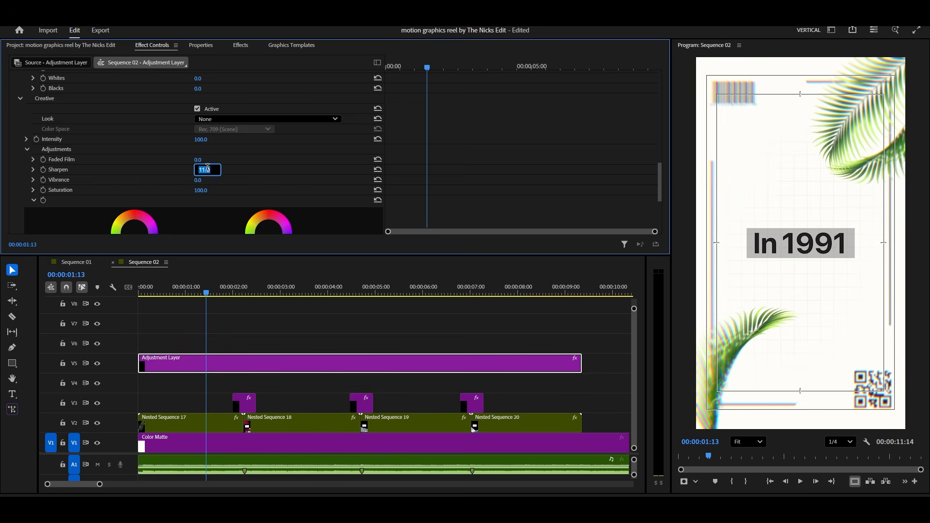
type("10")
key("Return")
scroll(77, 119, "up", 4)
left_click(21, 186)
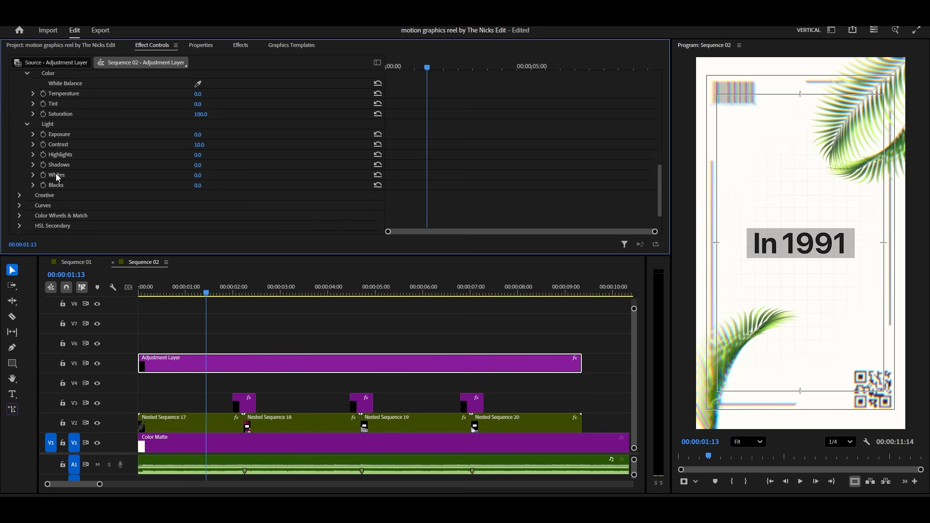
Step: Set the Lumetri vignette to Amount -1.4, Midpoint 18.0, Roundness 66.0 and Feather 100.0, then collapse the Lumetri Color settings
scroll(56, 173, "down", 2)
left_click(19, 198)
scroll(19, 198, "down", 2)
left_click_drag(199, 167, 227, 197)
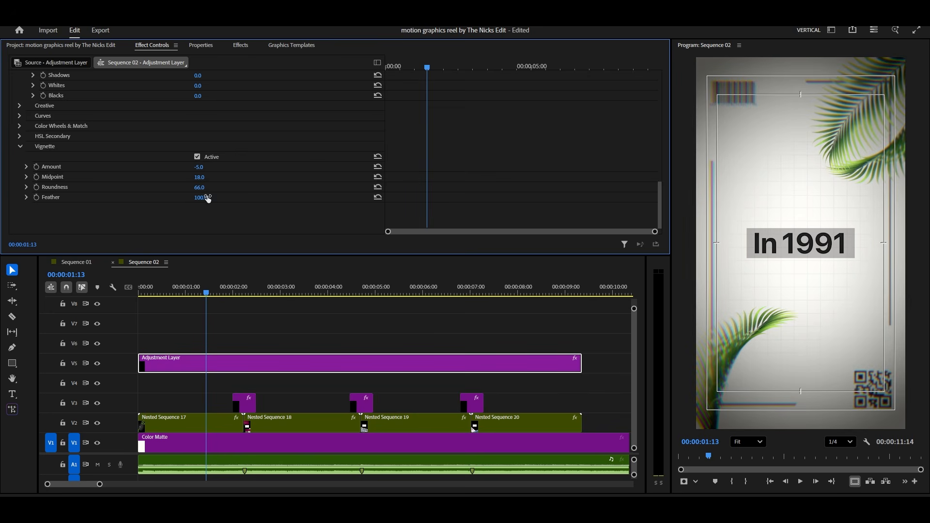
left_click_drag(199, 167, 215, 167)
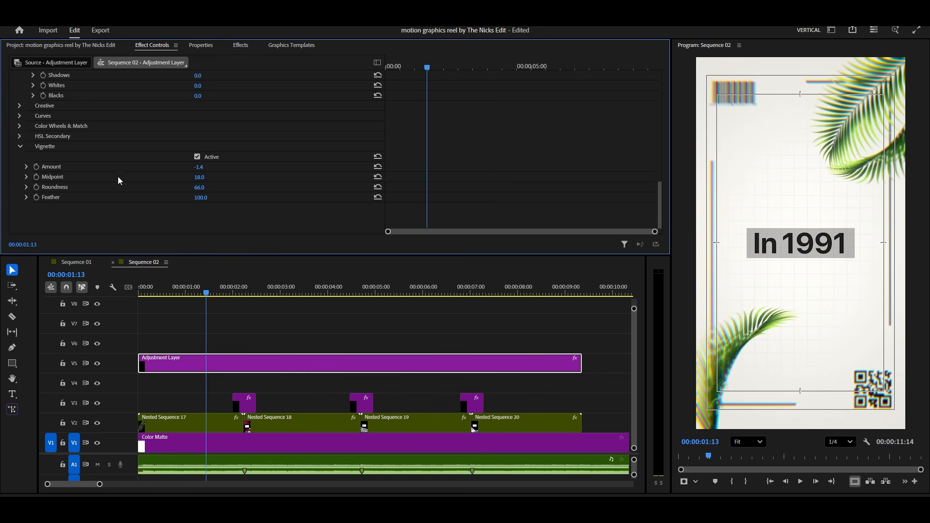
scroll(21, 144, "up", 10)
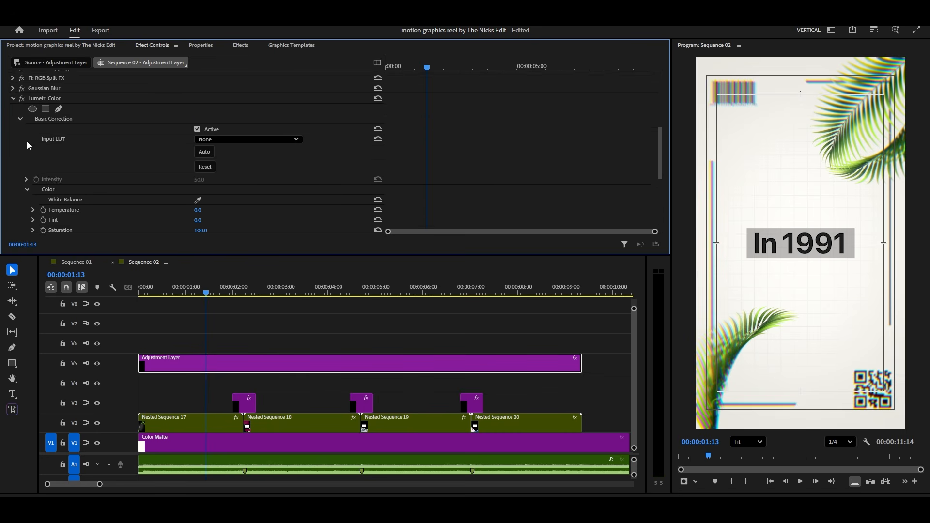
left_click(13, 109)
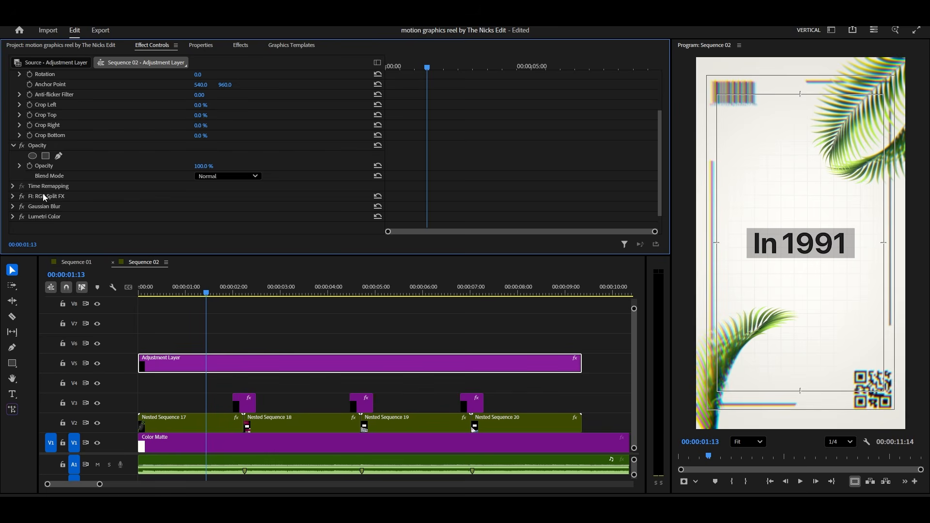
Step: Toggle the V5 track's visibility off and on to compare the frame with and without the adjustment layer
left_click(97, 363)
left_click(97, 362)
left_click(97, 364)
left_click(97, 363)
Step: Scrub through the sequence to the end of the V5 adjustment layer at 00:00:09:09 to review the scenes
left_click_drag(242, 294, 581, 343)
key("minus")
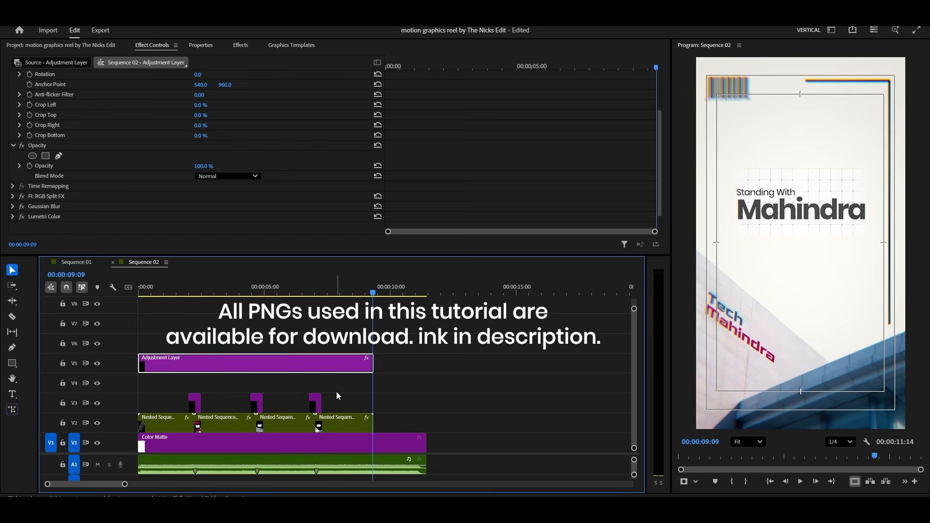
scroll(337, 393, "up", 2)
scroll(353, 386, "down", 1)
scroll(352, 384, "left", 1)
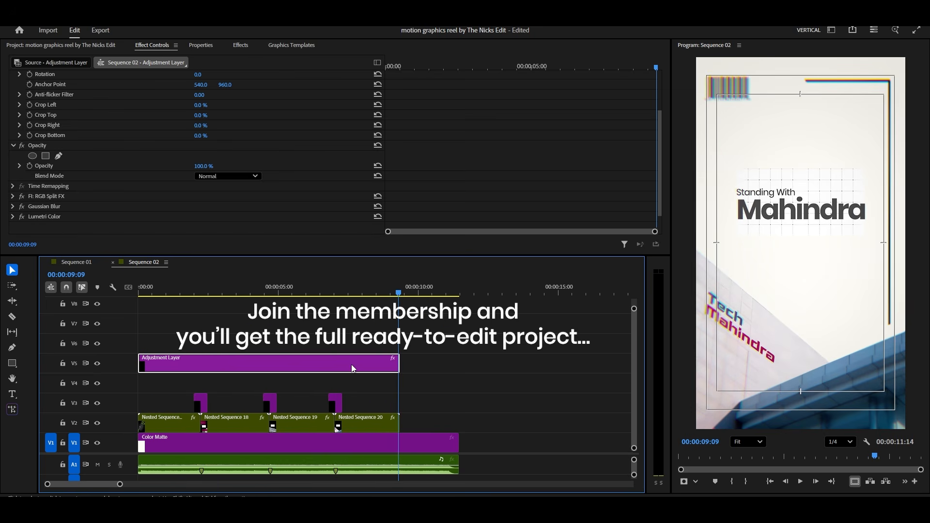